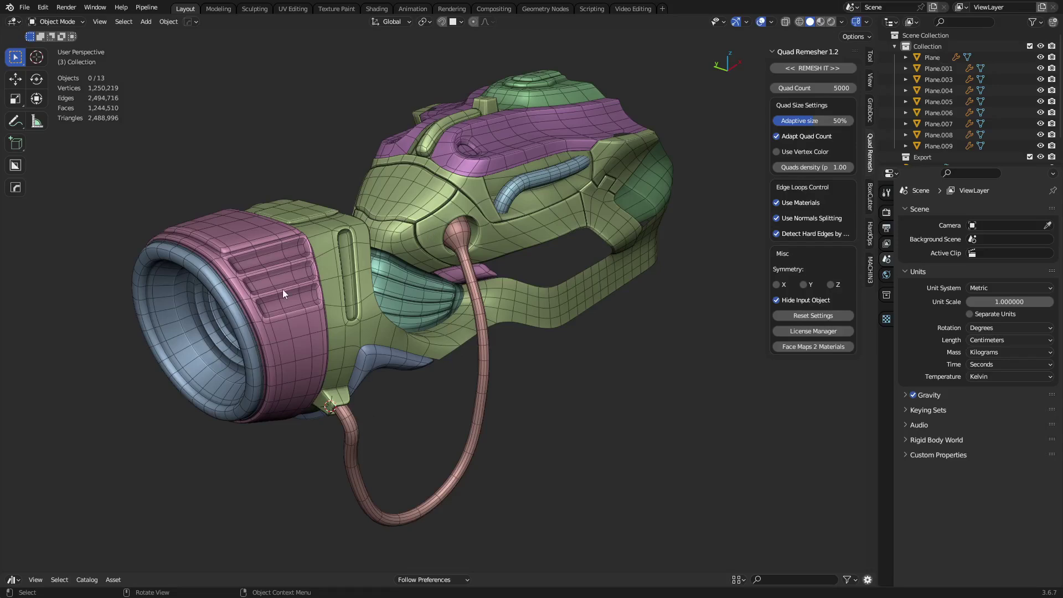
Step: Examine the individual parts of the finished model by selecting the front ring, main body, upper cover and rear panel
{"action": "left_click", "coordinate": [281, 292]}
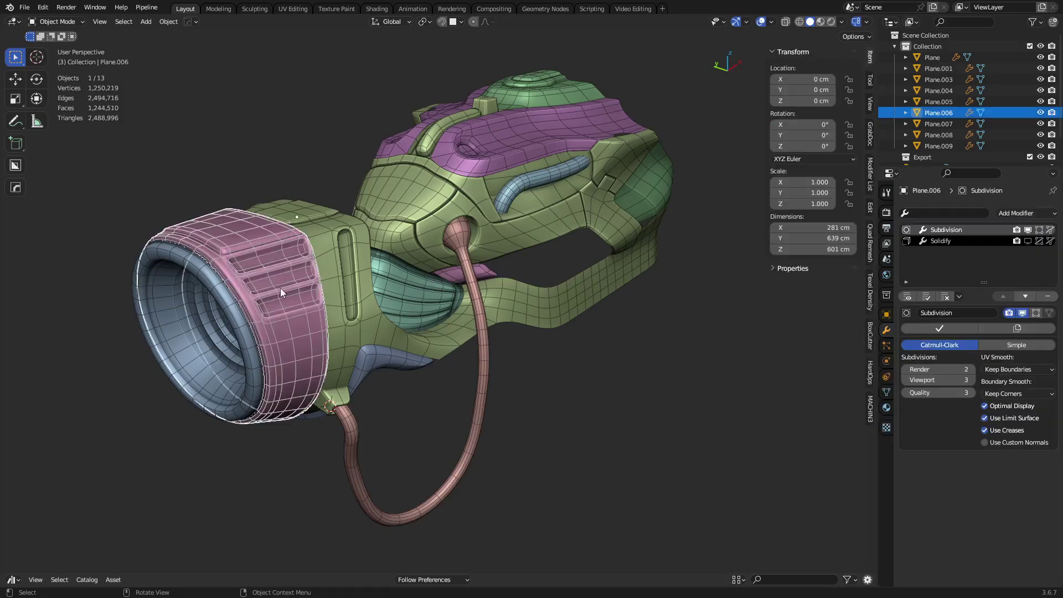
{"action": "left_click", "coordinate": [354, 251]}
{"action": "left_click", "coordinate": [516, 152]}
{"action": "left_click", "coordinate": [642, 182]}
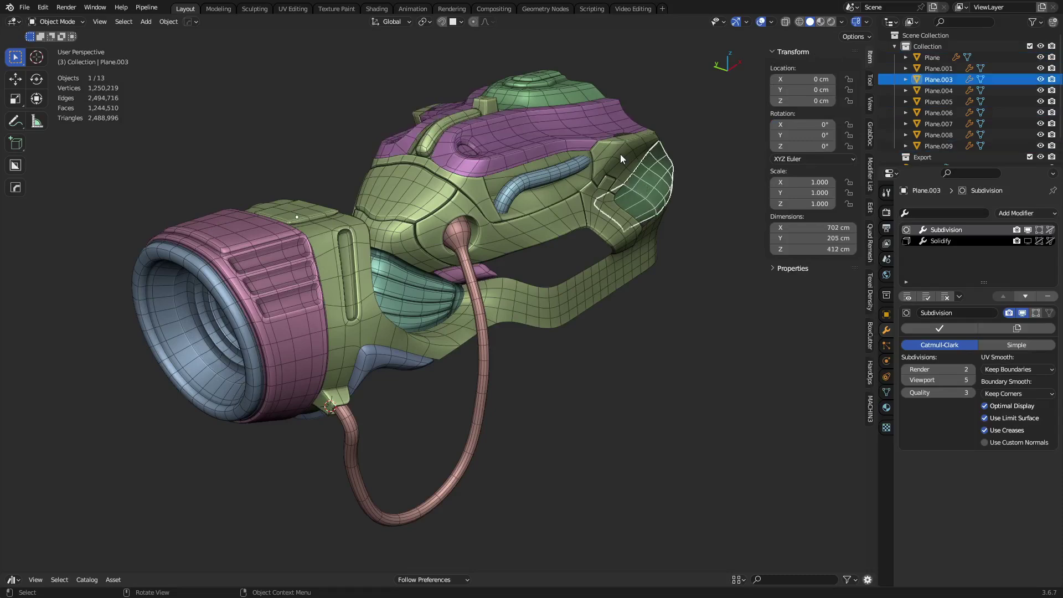
{"action": "left_click", "coordinate": [626, 259]}
{"action": "scroll", "coordinate": [504, 292], "scroll_direction": "down", "scroll_amount": 3}
{"action": "key", "text": "a"}
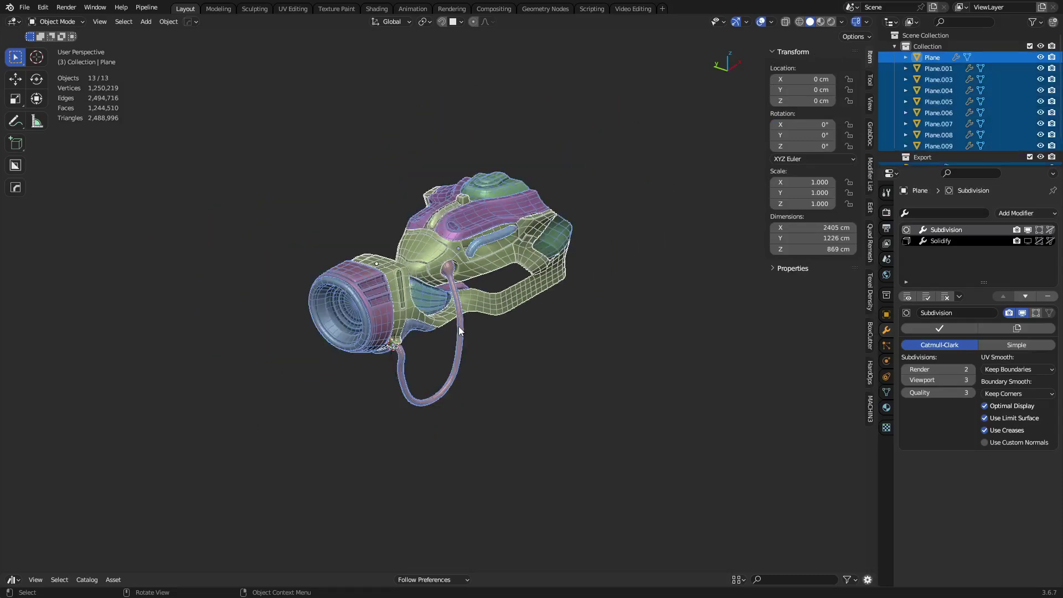
{"action": "key", "text": "alt+a"}
Step: Add a mesh plane and move it along X until it stands clear of the finished model
{"action": "middle_click_drag", "start_coordinate": [458, 327], "coordinate": [423, 303]}
{"action": "key", "text": "shift+a"}
{"action": "mouse_move", "coordinate": [418, 304]}
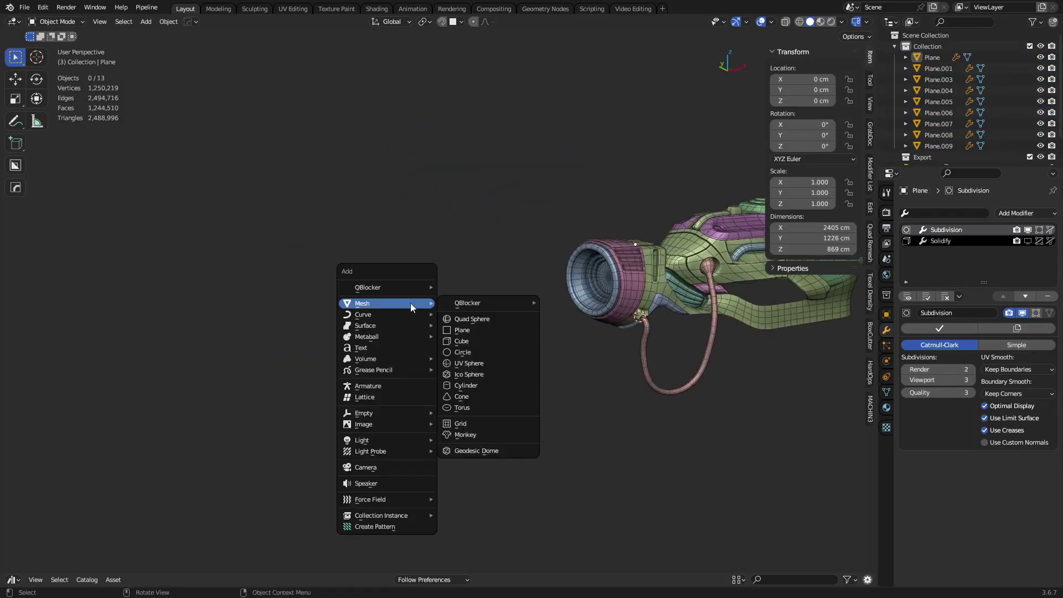
{"action": "left_click", "coordinate": [482, 327]}
{"action": "middle_click_drag", "start_coordinate": [587, 314], "coordinate": [559, 318]}
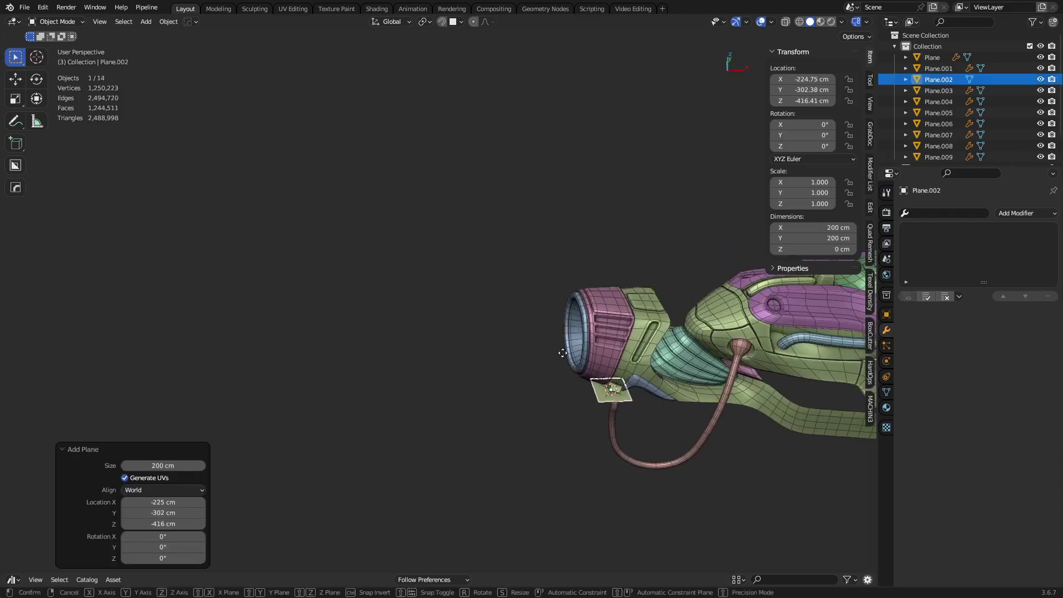
{"action": "key", "text": "g"}
{"action": "key", "text": "y"}
{"action": "key", "text": "x"}
{"action": "left_click", "coordinate": [230, 357]}
Step: Enter edit mode on the new plane and scale the whole mesh along X
{"action": "middle_click_drag", "start_coordinate": [280, 383], "coordinate": [416, 342], "text": "shift"}
{"action": "key", "text": "Tab"}
{"action": "left_click", "coordinate": [467, 350]}
{"action": "key", "text": "a"}
{"action": "key", "text": "s"}
{"action": "key", "text": "x"}
{"action": "left_click", "coordinate": [605, 391]}
Step: Extrude the plane's edge about 623 cm in -Y and 505 cm down, and continue extruding into a folded strip
{"action": "left_click", "coordinate": [495, 323]}
{"action": "key", "text": "e"}
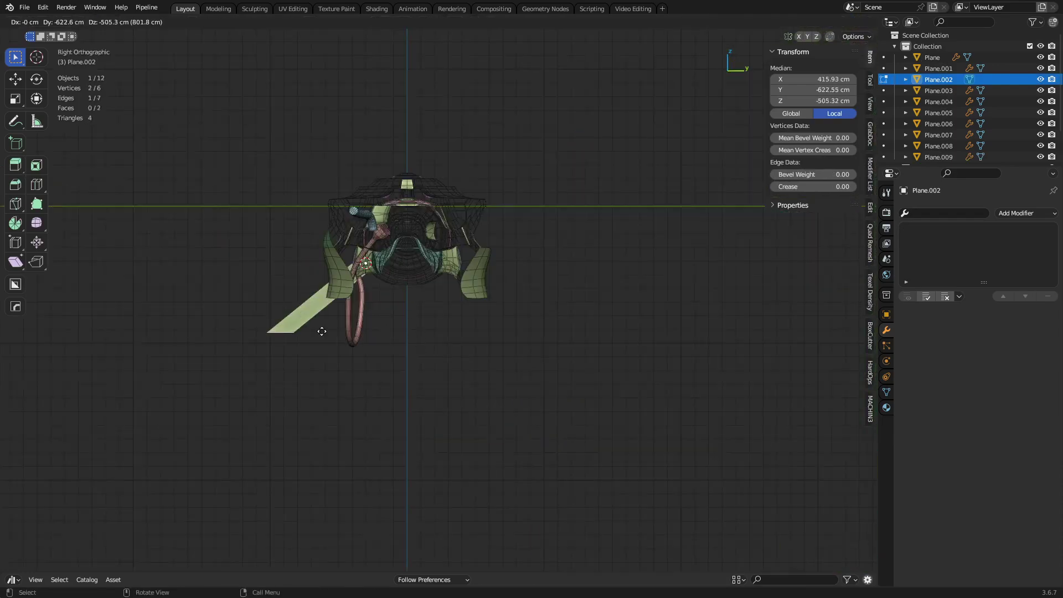
{"action": "left_click", "coordinate": [322, 331]}
{"action": "middle_click_drag", "start_coordinate": [322, 331], "coordinate": [493, 370]}
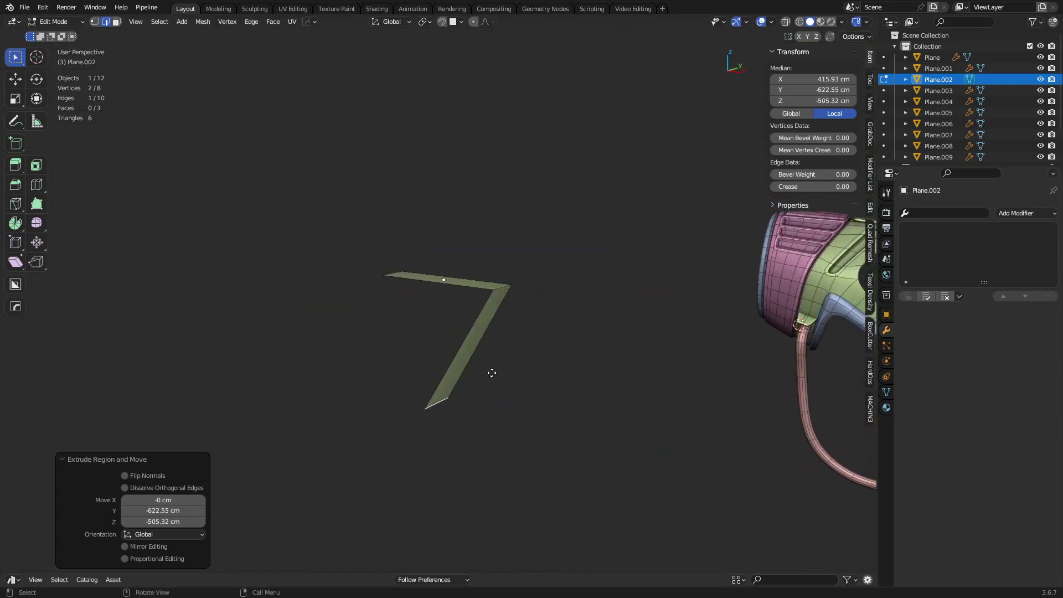
{"action": "key", "text": "e"}
{"action": "left_click", "coordinate": [589, 435]}
{"action": "middle_click_drag", "start_coordinate": [589, 435], "coordinate": [499, 437]}
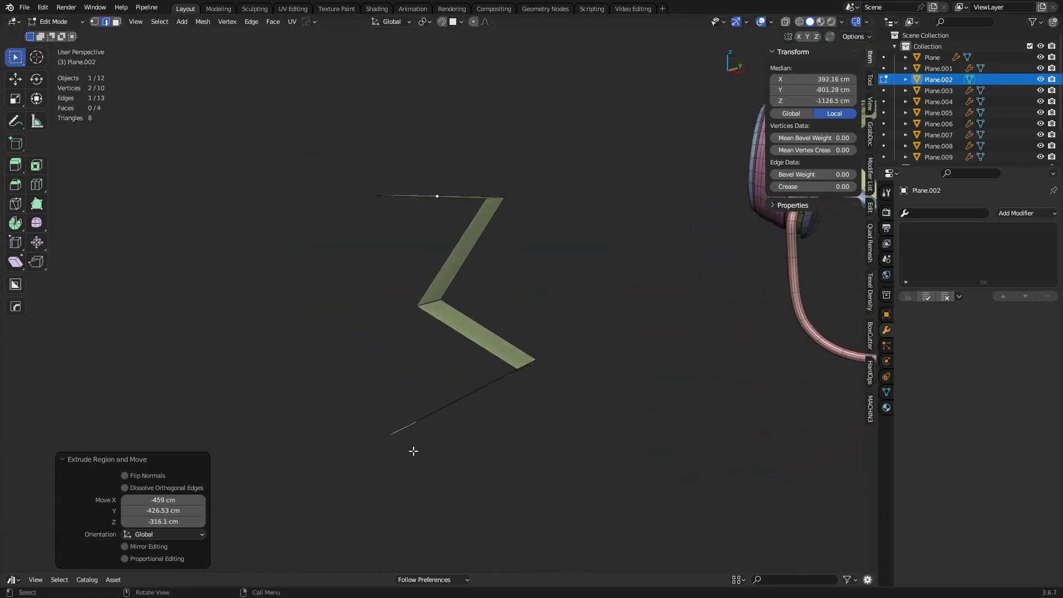
Step: Move the strip's lower side edges outward to widen its faces, and shift an edge of the upper face in -Y
{"action": "left_click", "coordinate": [470, 397], "text": "shift"}
{"action": "middle_click_drag", "start_coordinate": [470, 397], "coordinate": [472, 351]}
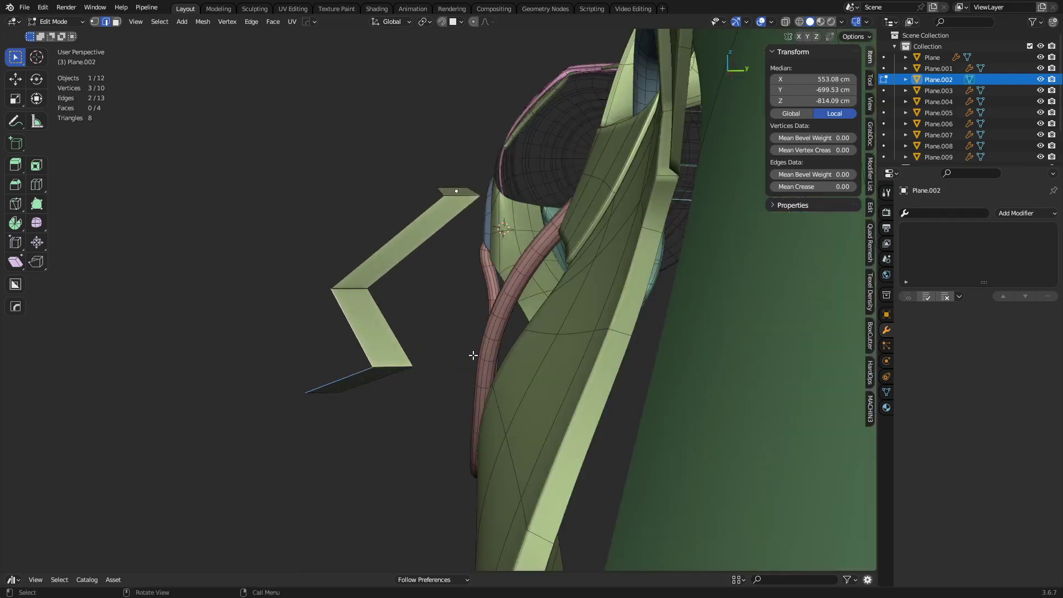
{"action": "key", "text": "g"}
{"action": "left_click", "coordinate": [322, 355]}
{"action": "middle_click_drag", "start_coordinate": [323, 355], "coordinate": [442, 348]}
{"action": "left_click", "coordinate": [497, 198]}
{"action": "key", "text": "g"}
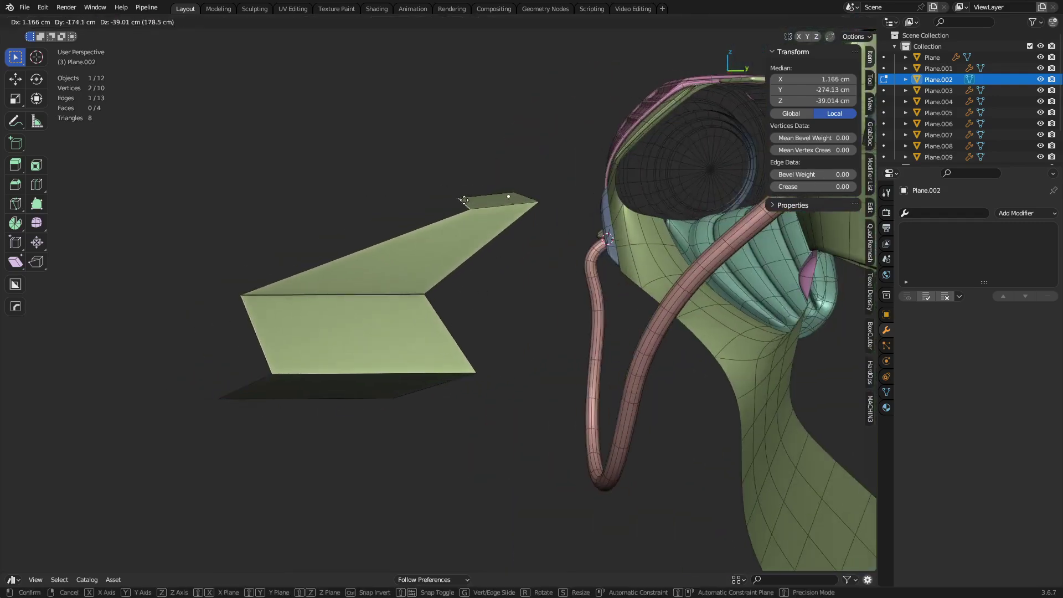
{"action": "left_click", "coordinate": [444, 200]}
Step: Extrude the strip's opposite side edge three times to form a second, downward-bending arm
{"action": "left_click", "coordinate": [462, 267]}
{"action": "middle_click_drag", "start_coordinate": [463, 267], "coordinate": [451, 342]}
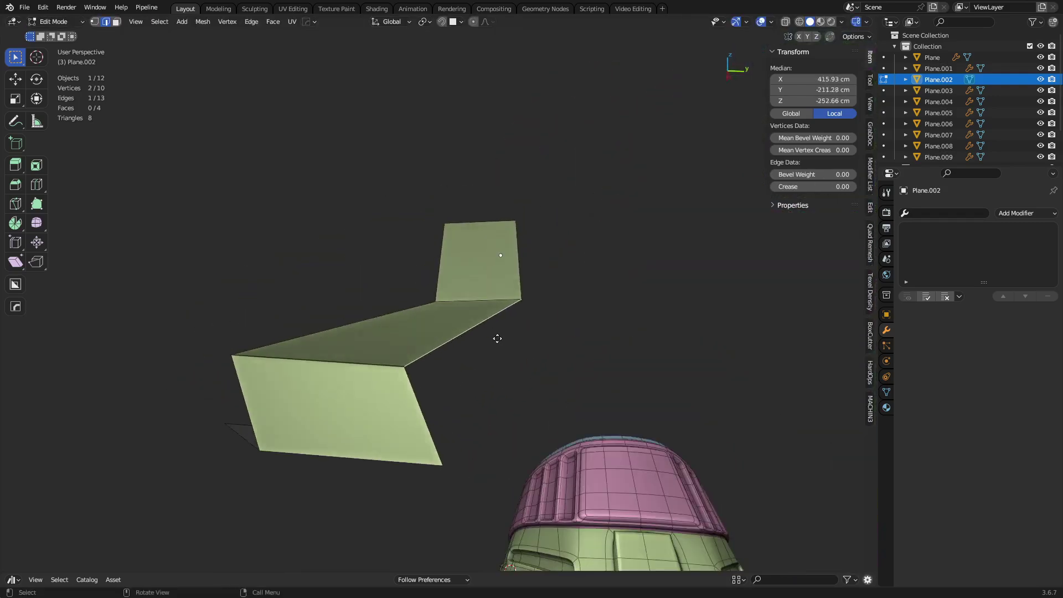
{"action": "key", "text": "e"}
{"action": "left_click", "coordinate": [674, 346]}
{"action": "middle_click_drag", "start_coordinate": [674, 346], "coordinate": [351, 332]}
{"action": "key", "text": "e"}
{"action": "left_click", "coordinate": [311, 385]}
{"action": "key", "text": "e"}
{"action": "left_click", "coordinate": [404, 441]}
{"action": "middle_click_drag", "start_coordinate": [403, 441], "coordinate": [302, 403]}
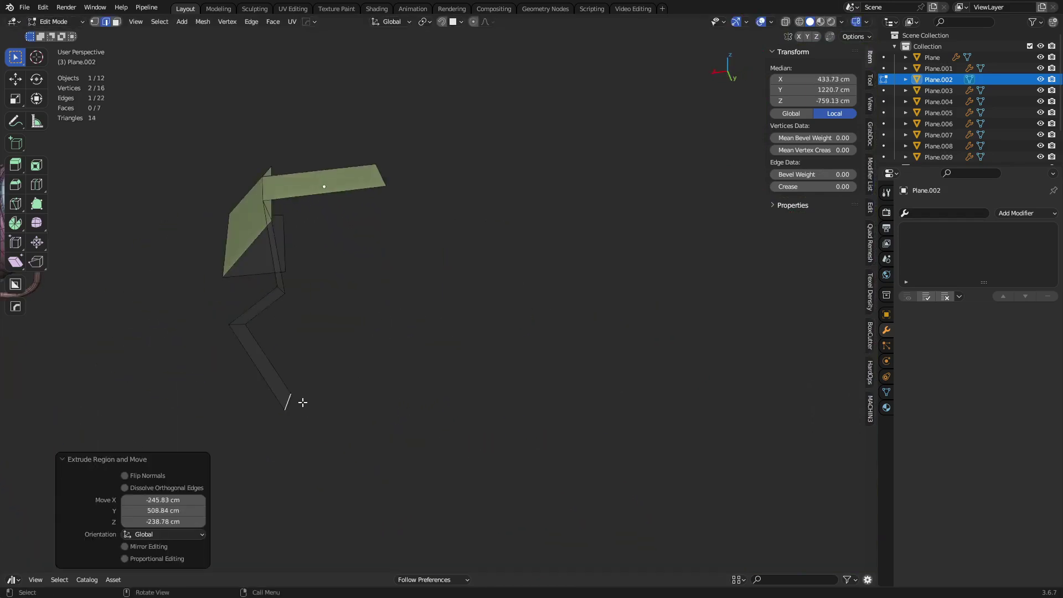
Step: Symmetrize the entire folded strip across X from the positive to the negative side
{"action": "key", "text": "a"}
{"action": "key", "text": "alt+x"}
{"action": "middle_click_drag", "start_coordinate": [430, 339], "coordinate": [383, 354]}
Step: Move the second arm's end edge about -287 cm in X, 479 cm in Y and 218 cm in Z, and symmetrize across X again
{"action": "left_click", "coordinate": [493, 408]}
{"action": "left_click", "coordinate": [488, 407]}
{"action": "key", "text": "g"}
{"action": "left_click", "coordinate": [566, 347]}
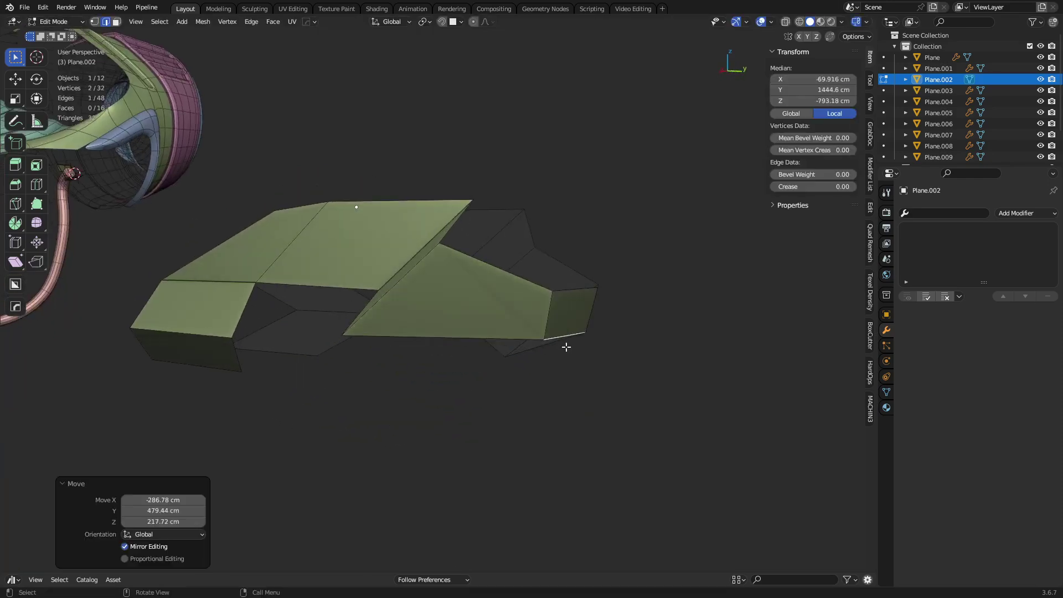
{"action": "middle_click_drag", "start_coordinate": [471, 355], "coordinate": [444, 396]}
{"action": "key", "text": "a"}
{"action": "key", "text": "alt+x"}
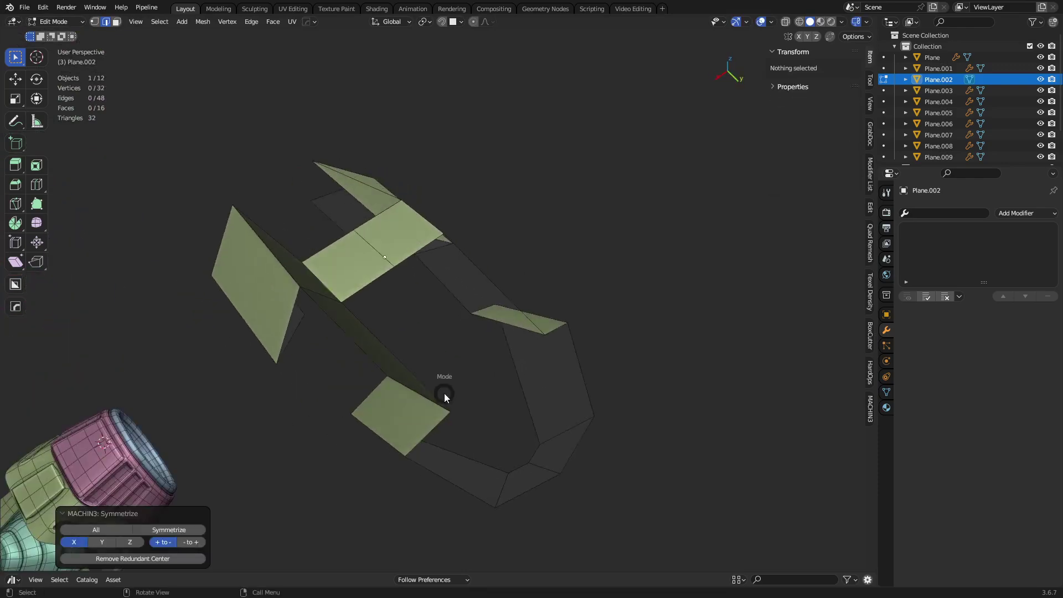
Step: Return to object mode, add a Subdivision modifier at level 2 to the surface and apply it
{"action": "key", "text": "Tab"}
{"action": "key", "text": "ctrl+2"}
{"action": "key", "text": "ctrl+1"}
{"action": "key", "text": "ctrl+2"}
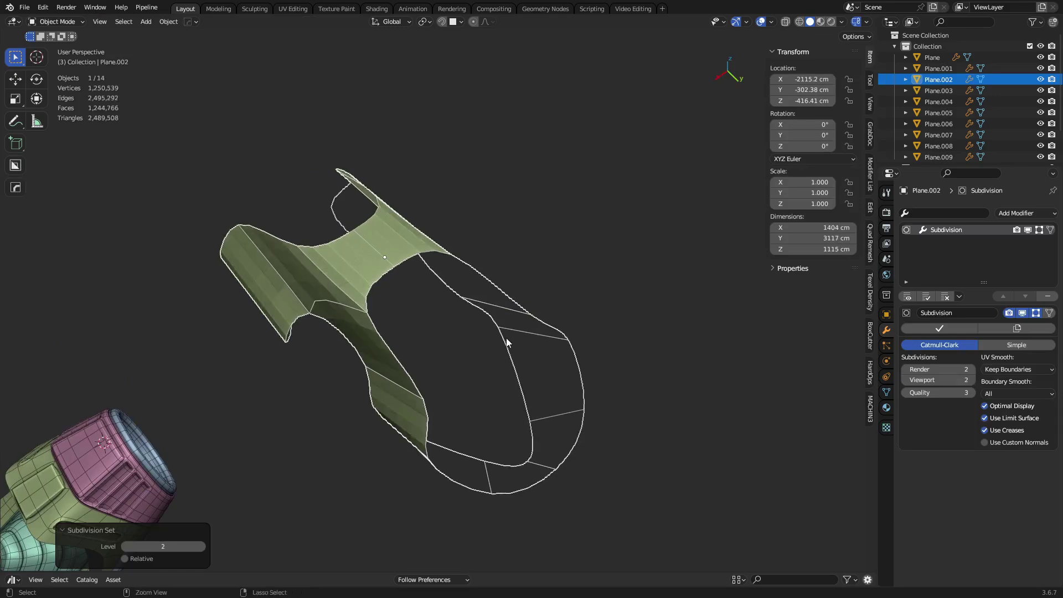
{"action": "left_click", "coordinate": [925, 329]}
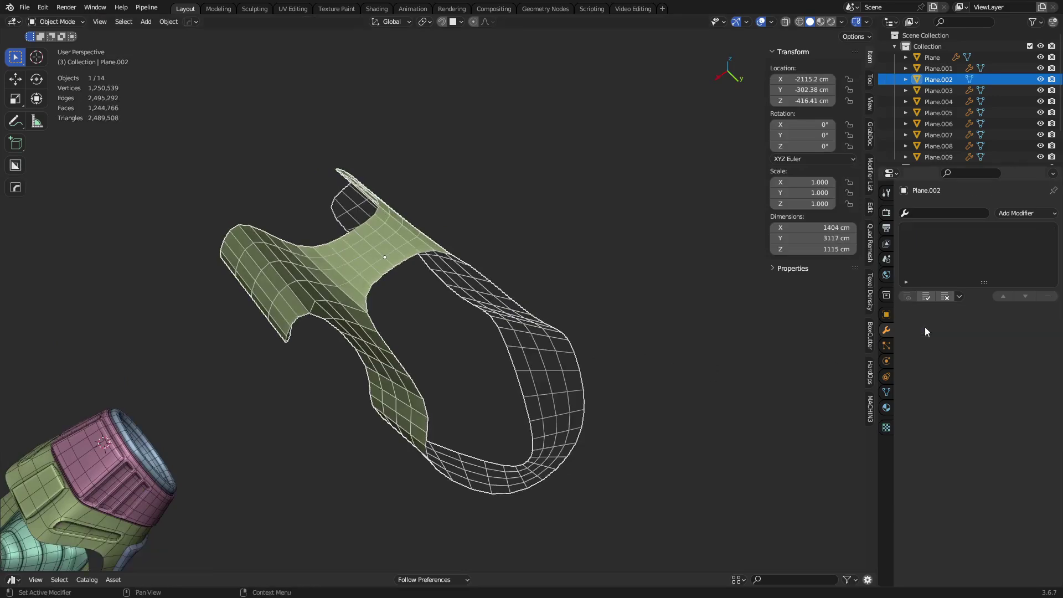
Step: Move the subdivided surface about 2909 cm in the negative Y direction
{"action": "middle_click_drag", "start_coordinate": [487, 360], "coordinate": [500, 270]}
{"action": "scroll", "coordinate": [433, 304], "scroll_direction": "up", "scroll_amount": 2}
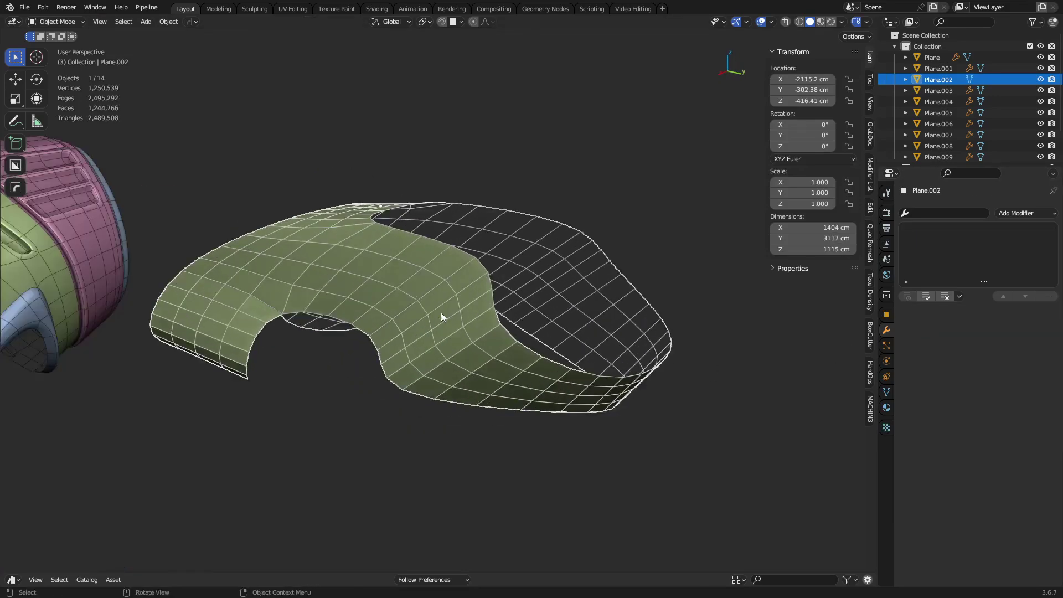
{"action": "key", "text": "ctrl+Tab"}
{"action": "left_click", "coordinate": [490, 315]}
{"action": "middle_click_drag", "start_coordinate": [490, 317], "coordinate": [445, 308]}
{"action": "key", "text": "Tab"}
{"action": "key", "text": "shift+d"}
{"action": "key", "text": "y"}
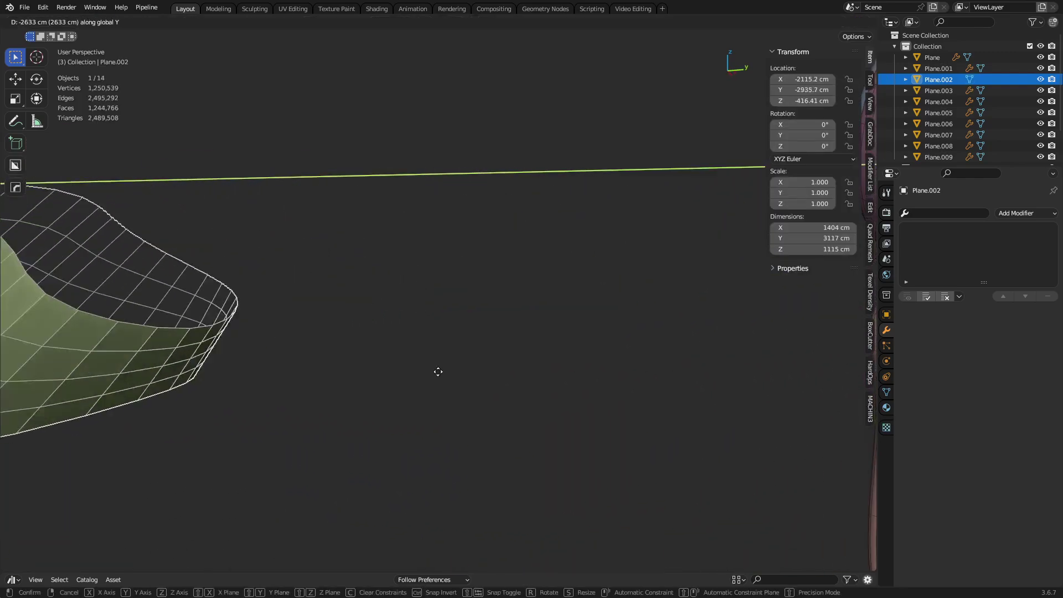
{"action": "left_click", "coordinate": [436, 370]}
Step: Enter edit mode on the moved surface with nothing selected
{"action": "scroll", "coordinate": [286, 344], "scroll_direction": "down", "scroll_amount": 4}
{"action": "middle_click_drag", "start_coordinate": [286, 344], "coordinate": [450, 319]}
{"action": "scroll", "coordinate": [450, 319], "scroll_direction": "up", "scroll_amount": 2}
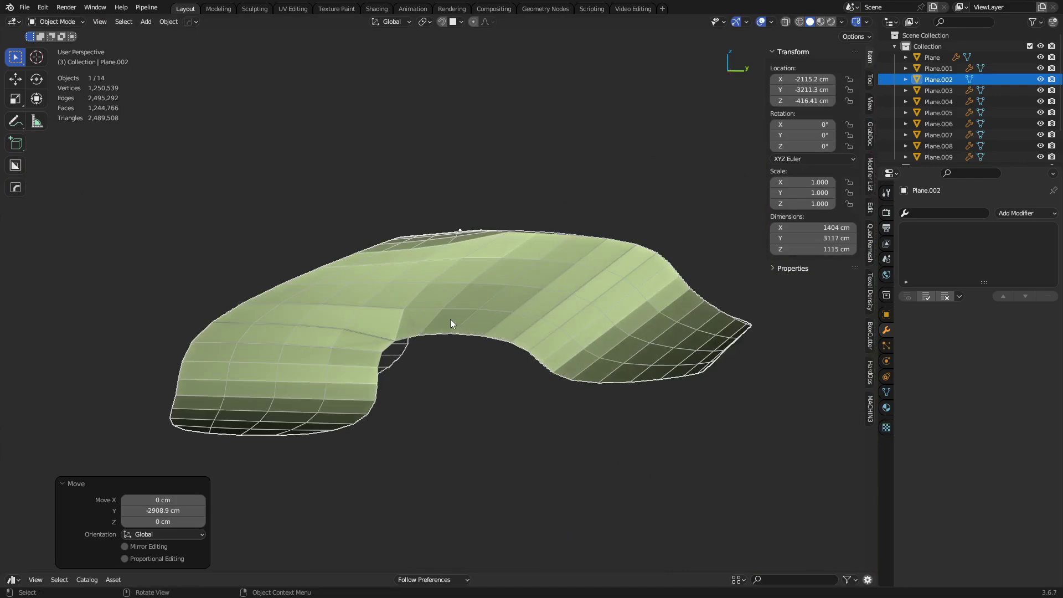
{"action": "key", "text": "ctrl+Tab"}
{"action": "left_click", "coordinate": [517, 321]}
{"action": "key", "text": "a"}
{"action": "key", "text": "a"}
{"action": "scroll", "coordinate": [543, 306], "scroll_direction": "up", "scroll_amount": 2}
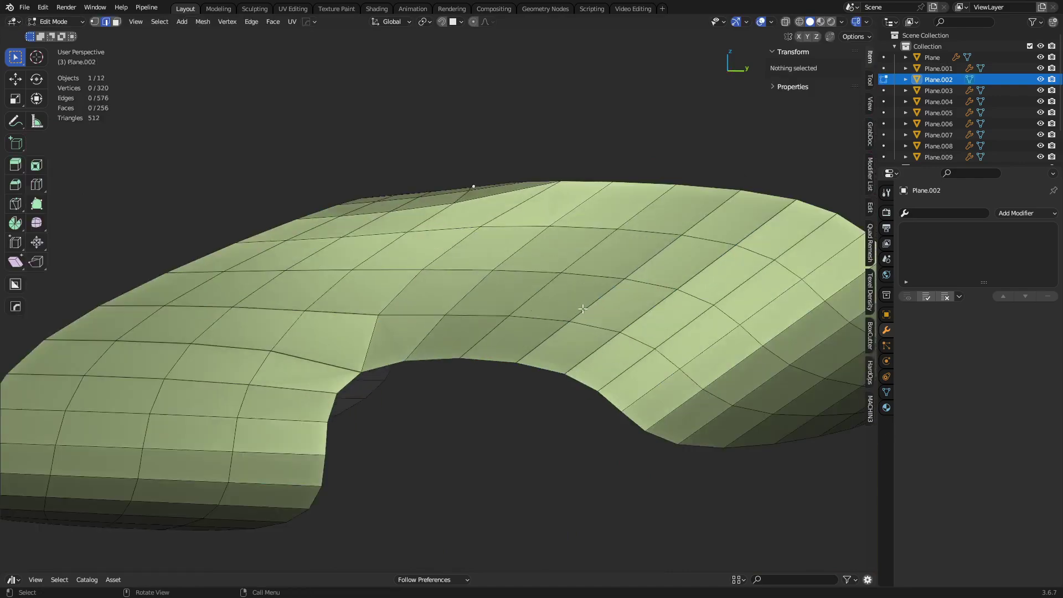
{"action": "left_click", "coordinate": [143, 299]}
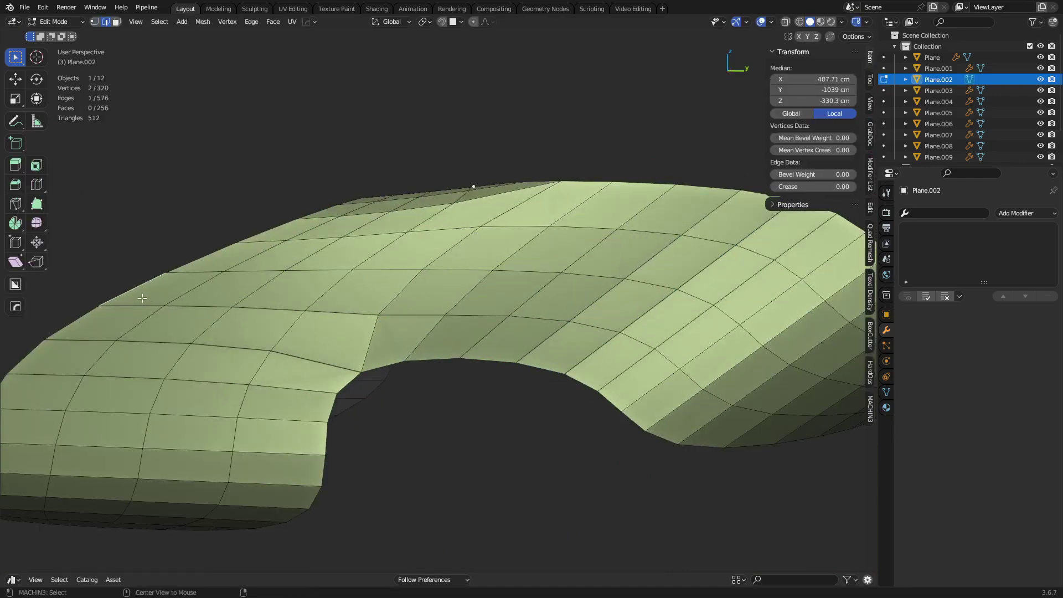
{"action": "key", "text": "a"}
{"action": "key", "text": "alt+a"}
{"action": "scroll", "coordinate": [336, 311], "scroll_direction": "down", "scroll_amount": 2}
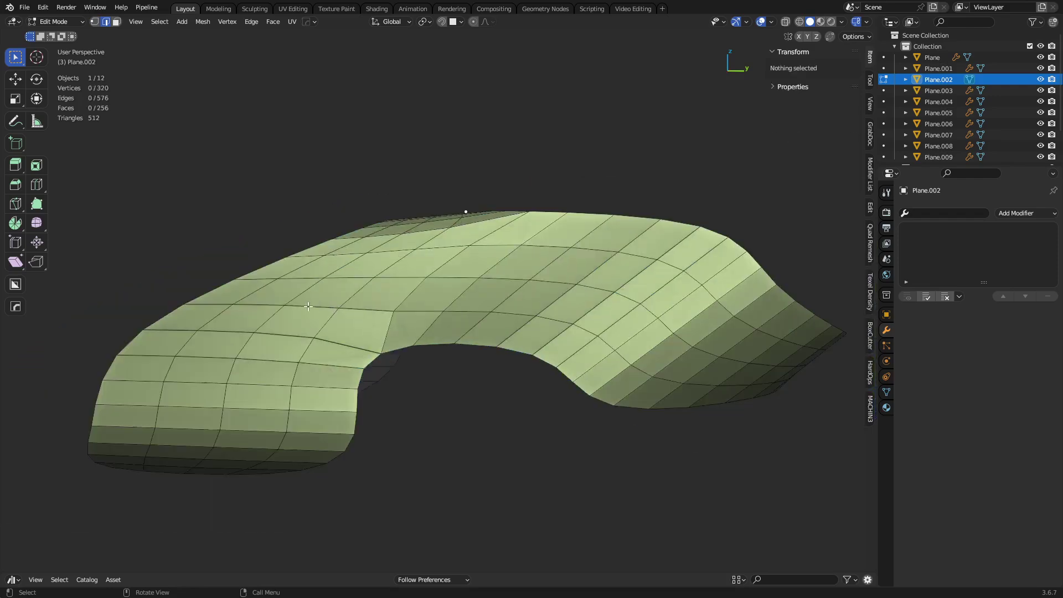
{"action": "key", "text": "k"}
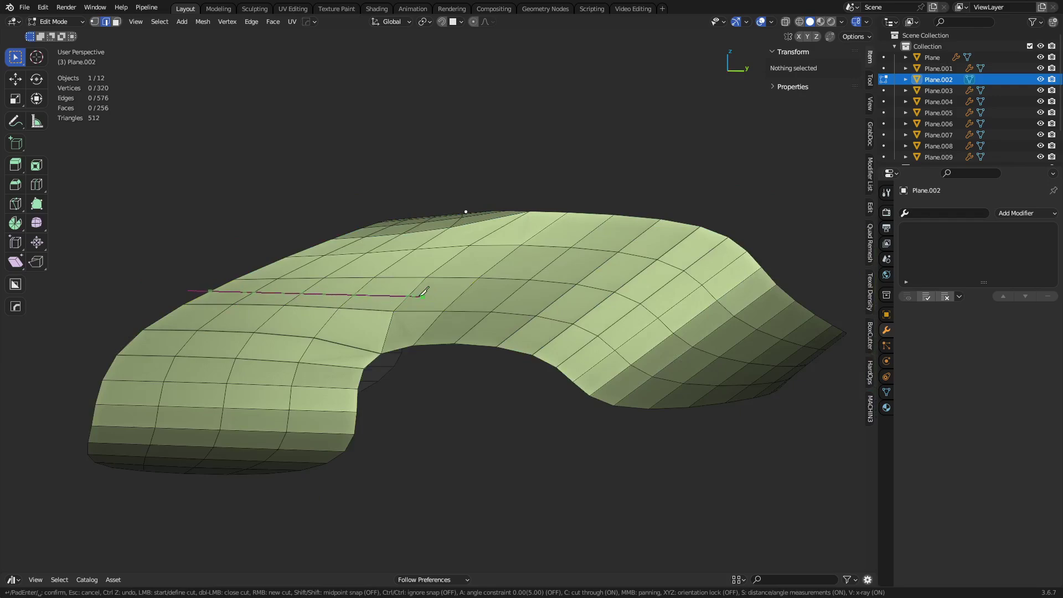
{"action": "key", "text": "Escape"}
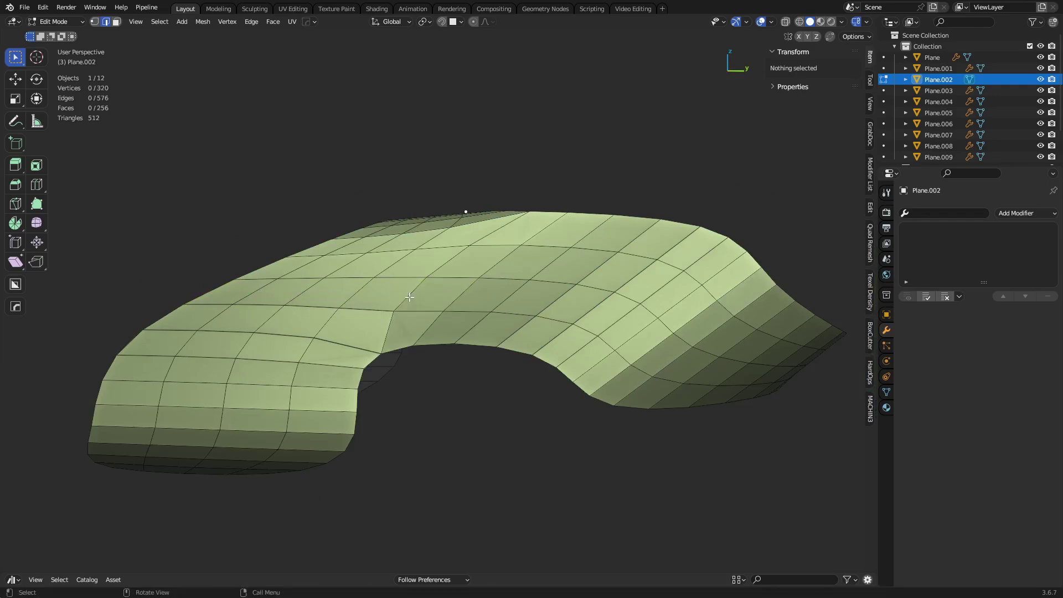
Step: Cut an angular panel outline across the surface's upper area with the Knife tool, and symmetrize it across X
{"action": "middle_click_drag", "start_coordinate": [442, 288], "coordinate": [400, 351]}
{"action": "scroll", "coordinate": [399, 352], "scroll_direction": "up", "scroll_amount": 2}
{"action": "left_click", "coordinate": [161, 335]}
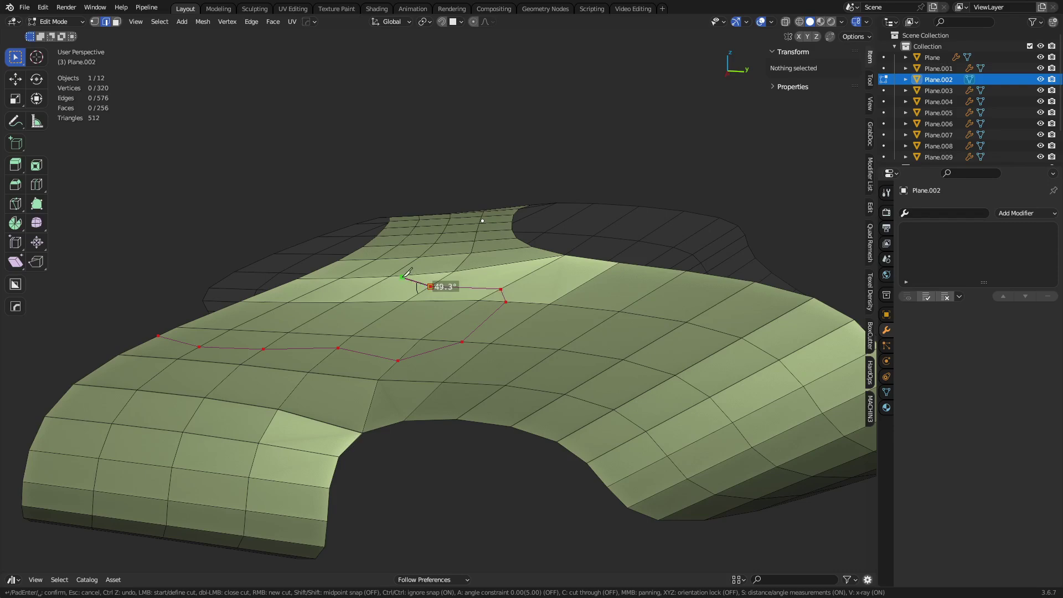
{"action": "key", "text": "Return"}
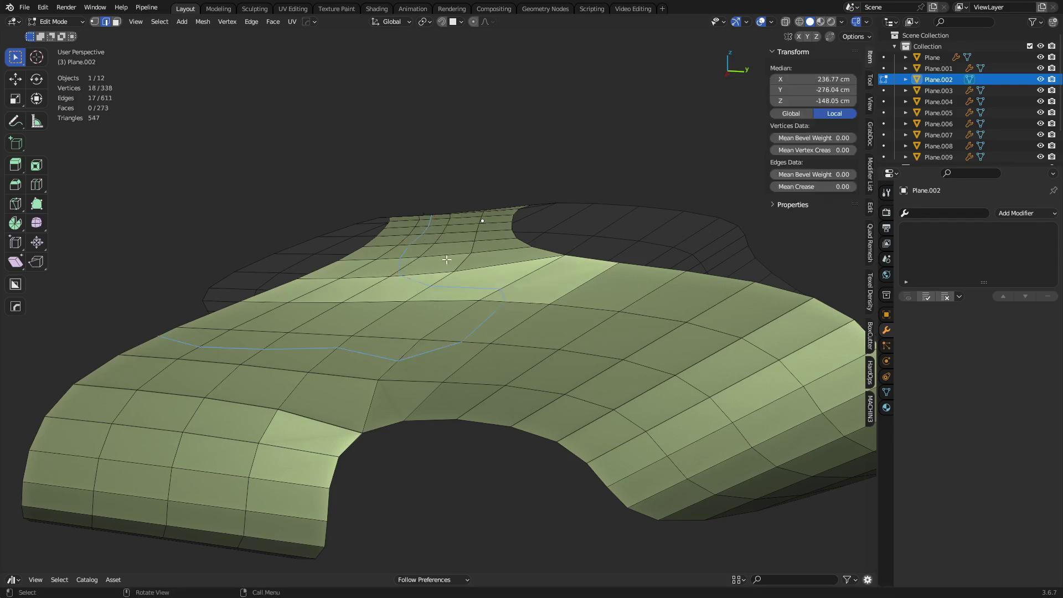
{"action": "middle_click_drag", "start_coordinate": [416, 293], "coordinate": [592, 319]}
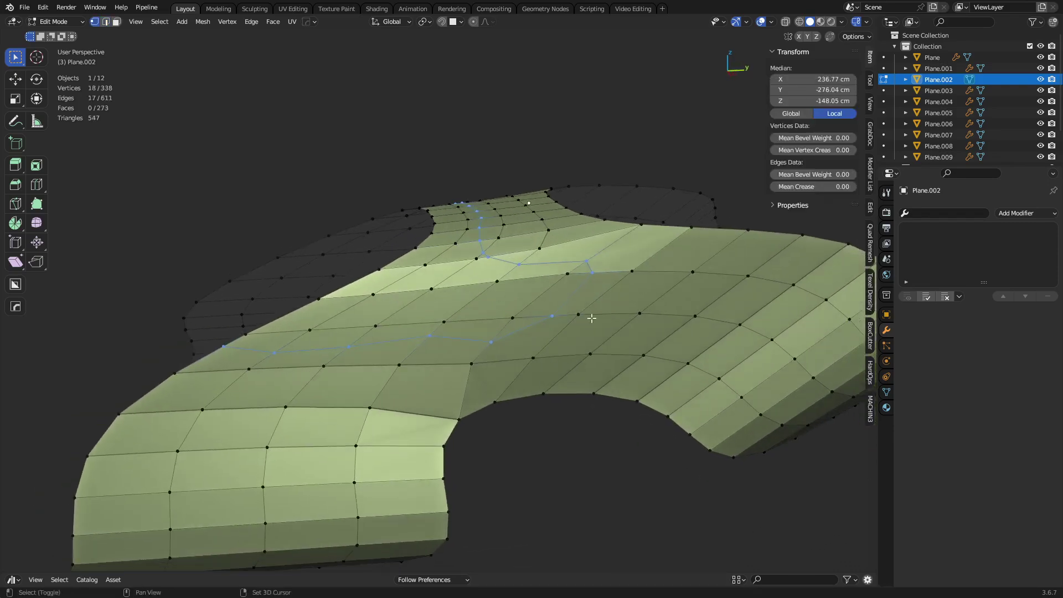
{"action": "middle_click_drag", "start_coordinate": [601, 381], "coordinate": [470, 346]}
{"action": "key", "text": "alt+x"}
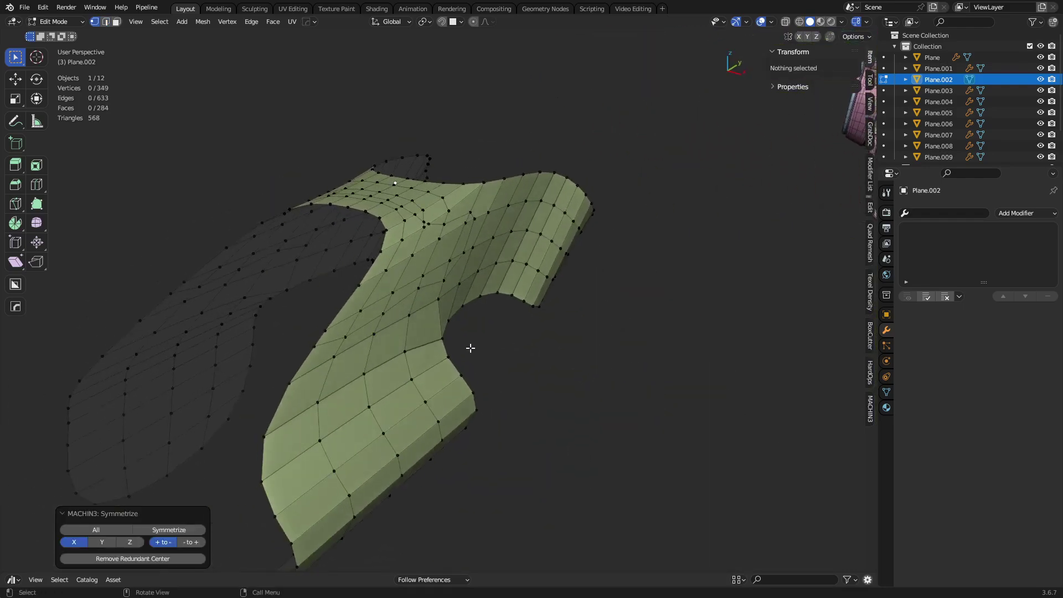
Step: Select the knife-cut outline in edge mode and convert it to the loop's inner region
{"action": "scroll", "coordinate": [470, 346], "scroll_direction": "up", "scroll_amount": 2}
{"action": "key", "text": "2"}
{"action": "left_click", "coordinate": [372, 305], "text": "alt"}
{"action": "middle_click_drag", "start_coordinate": [367, 304], "coordinate": [503, 353]}
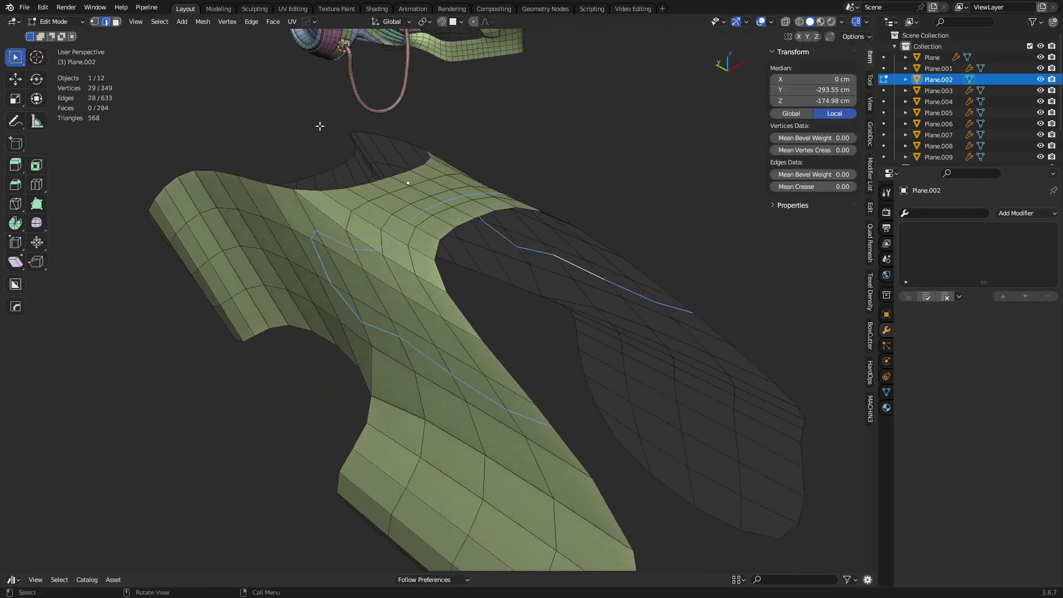
{"action": "left_click", "coordinate": [159, 21]}
{"action": "mouse_move", "coordinate": [211, 201]}
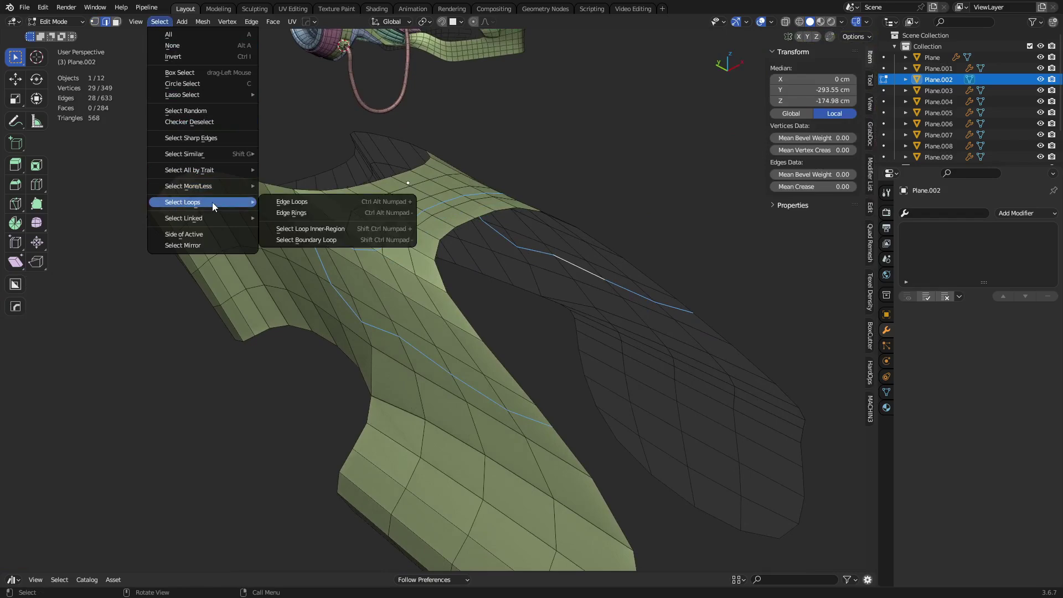
{"action": "left_click", "coordinate": [326, 233]}
Step: Separate the selected panel faces into their own object and return to object mode
{"action": "middle_click_drag", "start_coordinate": [434, 309], "coordinate": [494, 282]}
{"action": "key", "text": "p"}
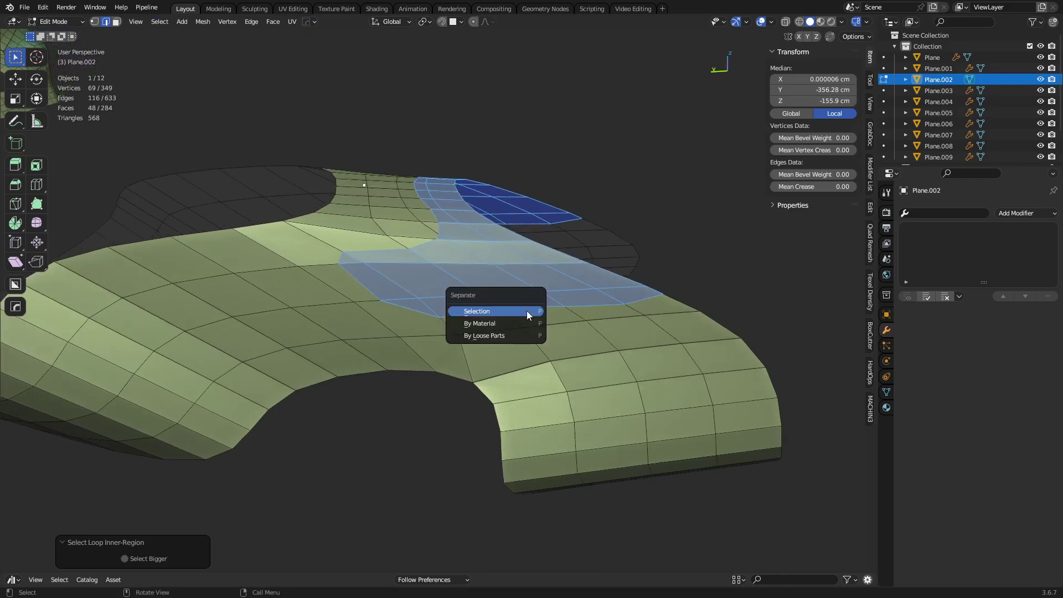
{"action": "left_click", "coordinate": [527, 311]}
{"action": "key", "text": "ctrl+Tab"}
{"action": "left_click", "coordinate": [397, 317]}
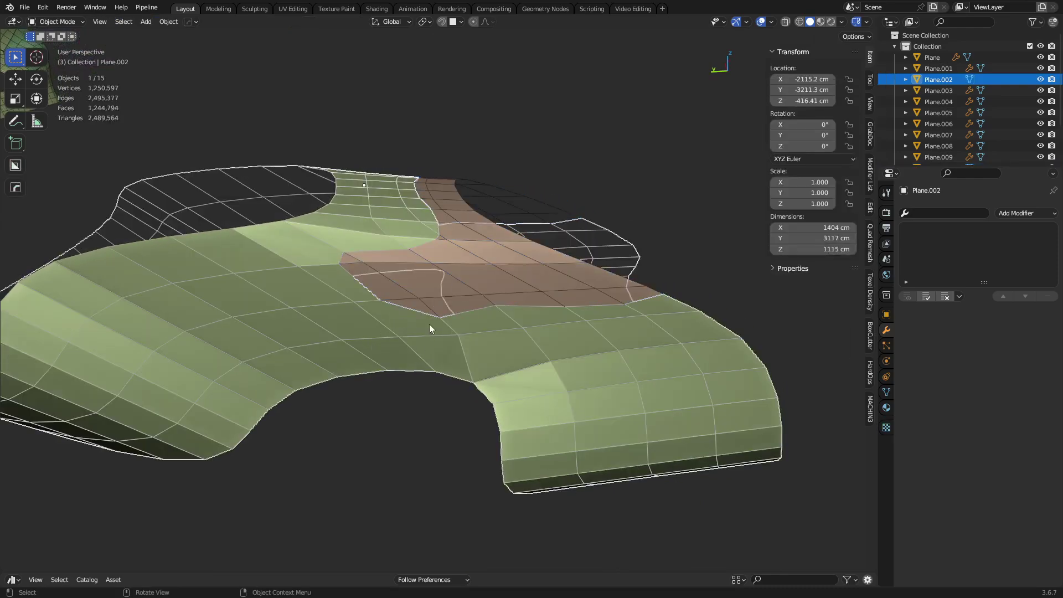
Step: Check the separated panel and the surrounding shell by selecting them individually and together
{"action": "key", "text": "a"}
{"action": "key", "text": "a"}
{"action": "left_click", "coordinate": [408, 309]}
{"action": "left_click", "coordinate": [470, 308]}
{"action": "left_click", "coordinate": [468, 308]}
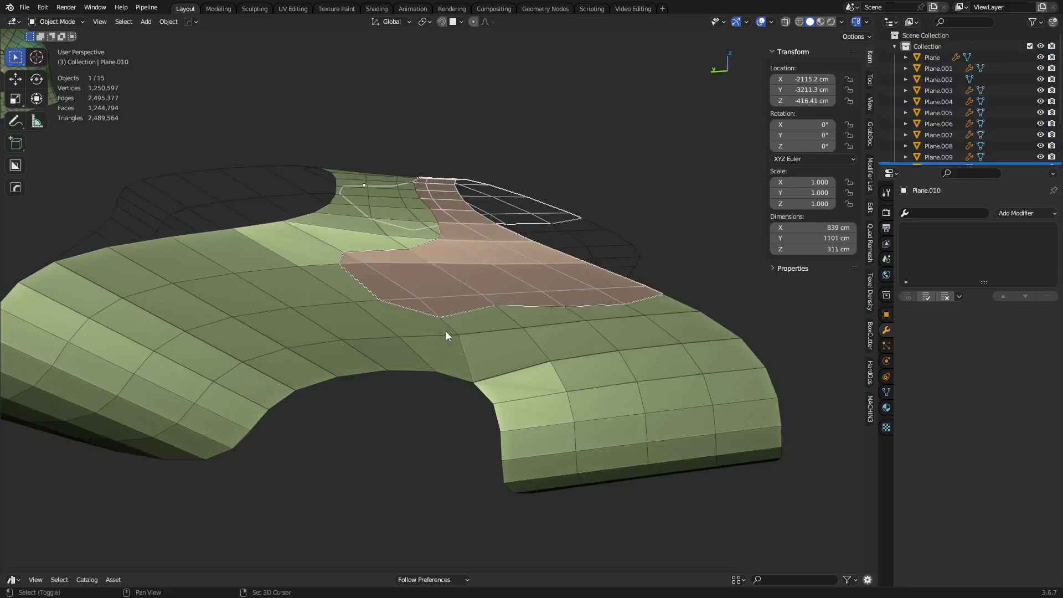
{"action": "left_click", "coordinate": [441, 348], "text": "shift"}
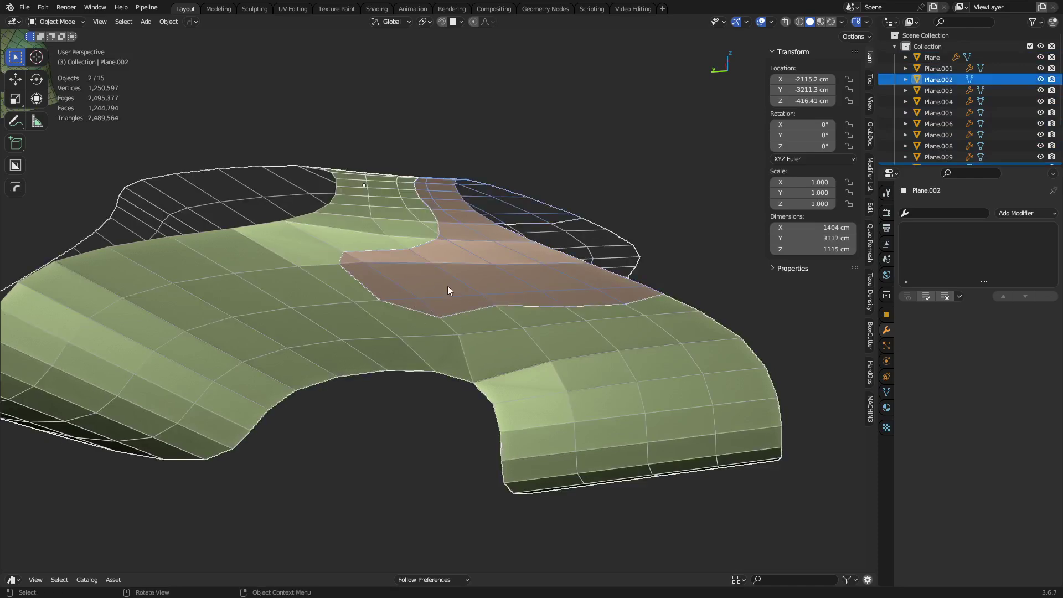
{"action": "left_click", "coordinate": [463, 280]}
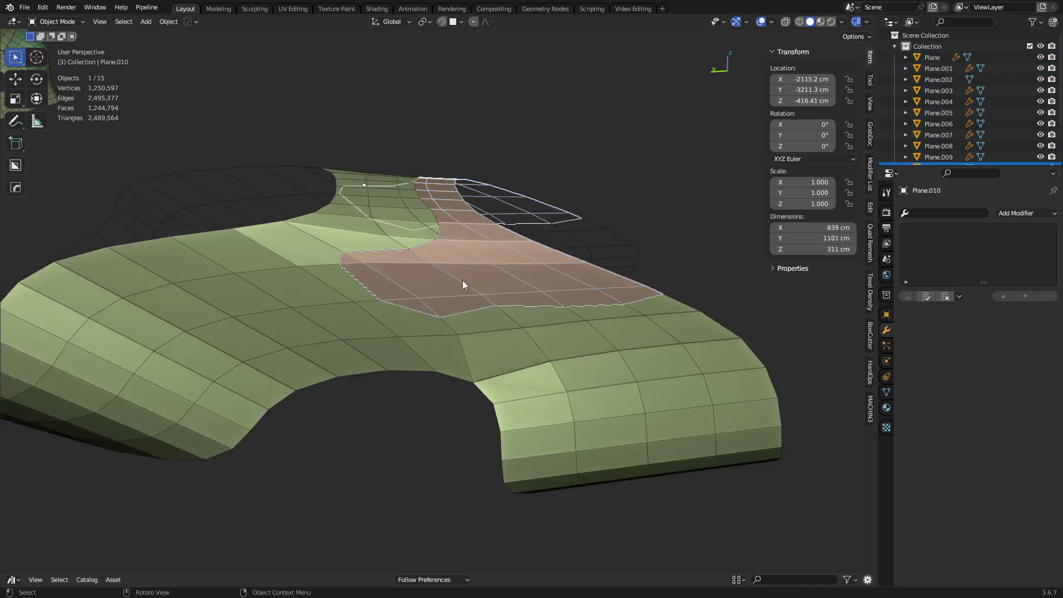
Step: Add a level 2 Subdivision modifier to both the separated panel and the shell, and disable its edit mode display
{"action": "left_click", "coordinate": [379, 319], "text": "shift"}
{"action": "left_click", "coordinate": [431, 288], "text": "shift"}
{"action": "key", "text": "Tab"}
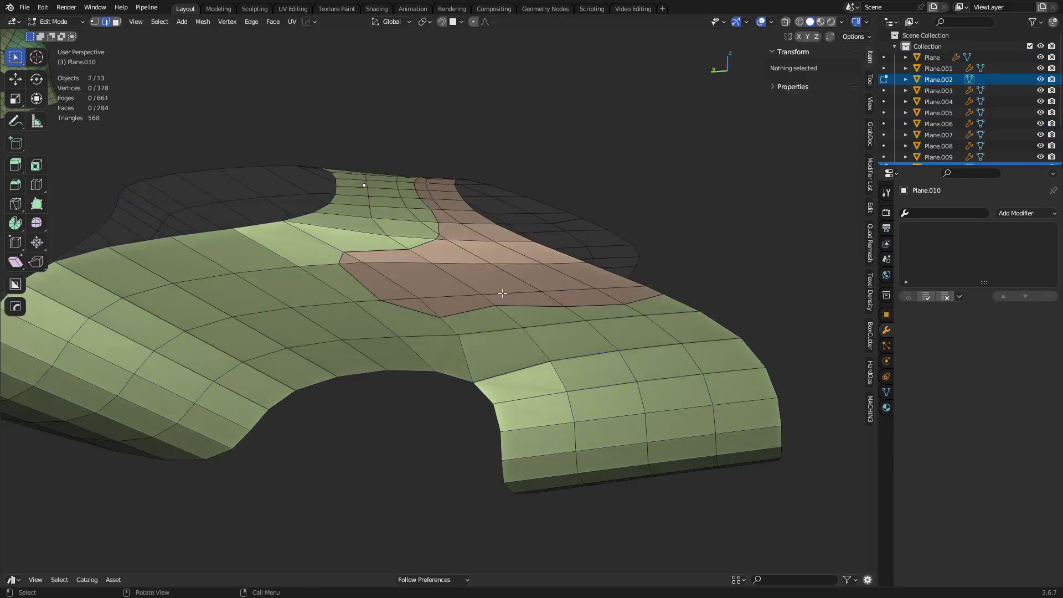
{"action": "key", "text": "ctrl+Tab"}
{"action": "left_click", "coordinate": [447, 297]}
{"action": "key", "text": "ctrl+2"}
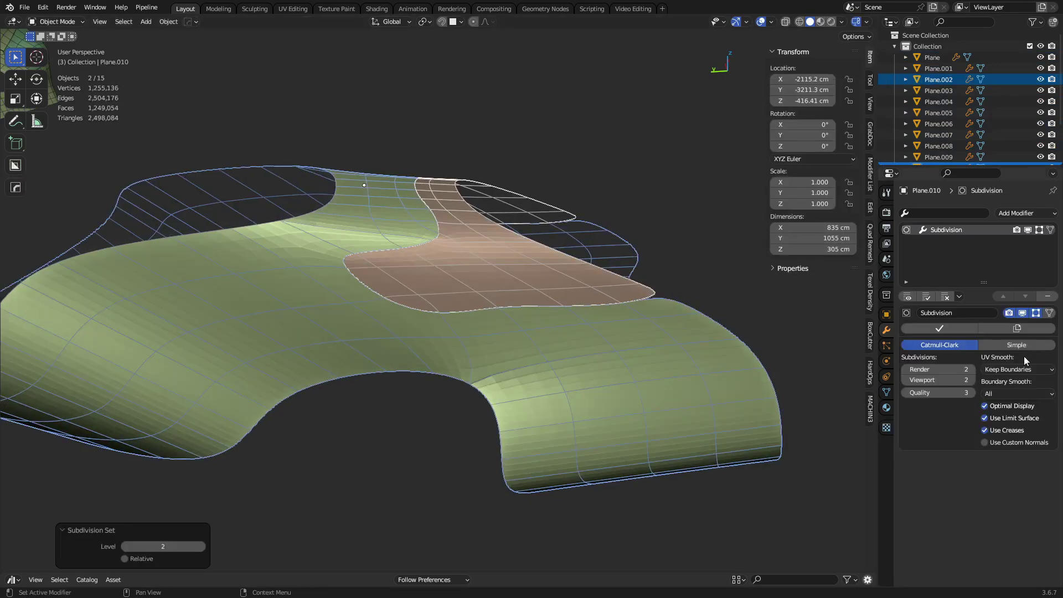
{"action": "left_click", "coordinate": [1036, 313]}
{"action": "left_click", "coordinate": [1036, 312]}
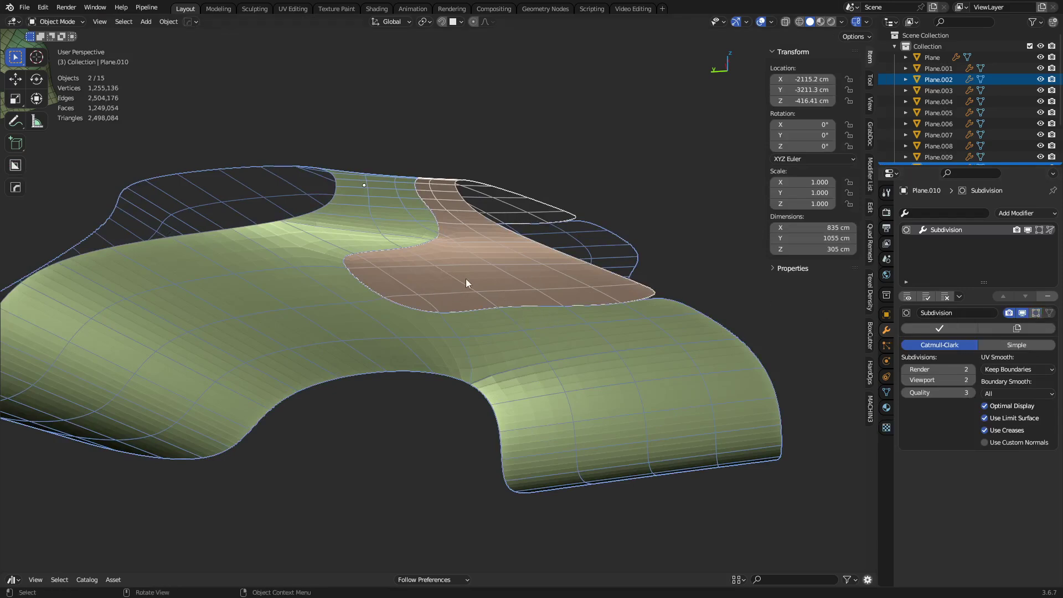
Step: Apply Shade Smooth to the selected panel and shell
{"action": "scroll", "coordinate": [496, 284], "scroll_direction": "up", "scroll_amount": 2}
{"action": "right_click", "coordinate": [502, 281]}
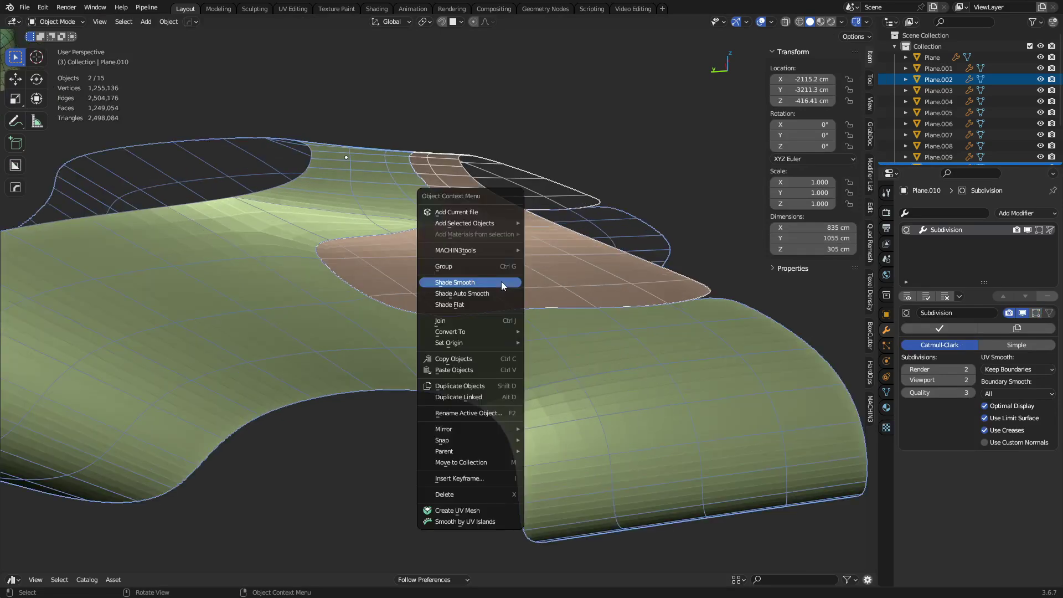
{"action": "left_click", "coordinate": [500, 280]}
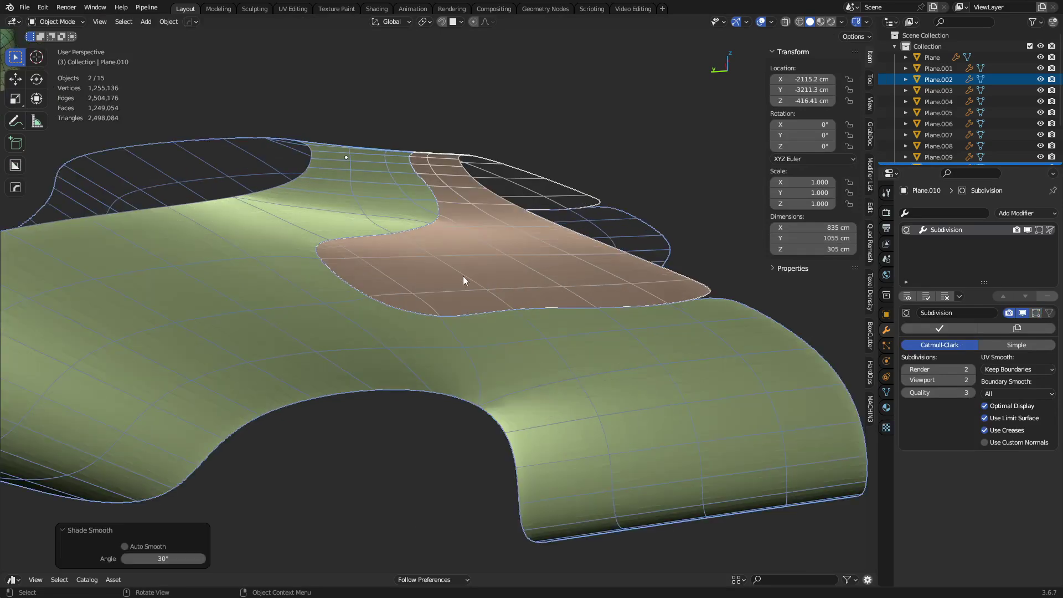
Step: Examine the seam between the smoothed panel and shell from several angles, selecting each object in turn
{"action": "key", "text": "alt+a"}
{"action": "middle_click_drag", "start_coordinate": [377, 286], "coordinate": [361, 268]}
{"action": "left_click", "coordinate": [361, 268]}
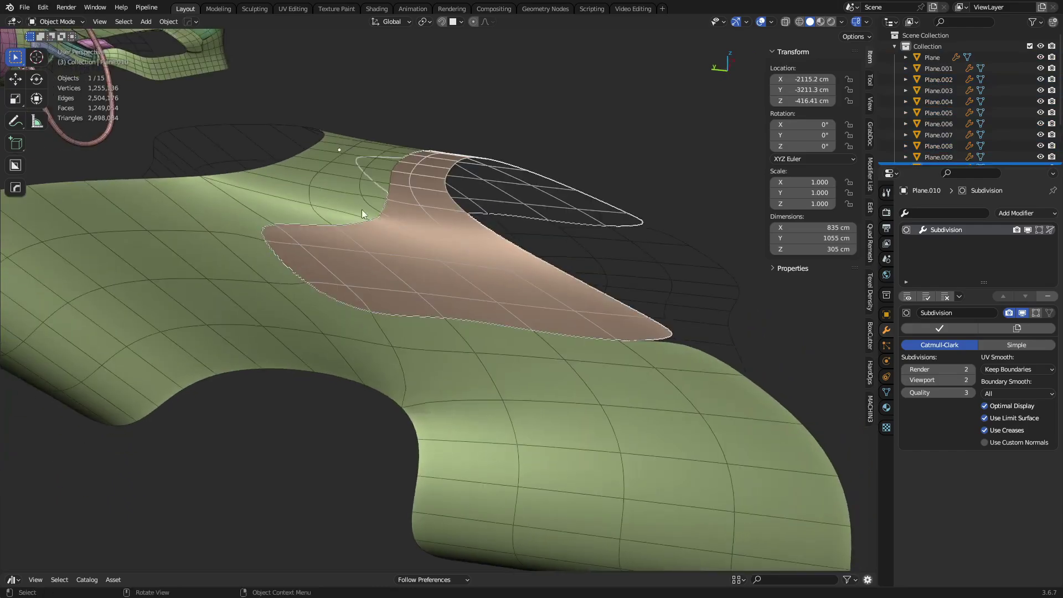
{"action": "middle_click_drag", "start_coordinate": [361, 209], "coordinate": [380, 329]}
{"action": "left_click", "coordinate": [374, 270]}
{"action": "key", "text": "a"}
{"action": "key", "text": "a"}
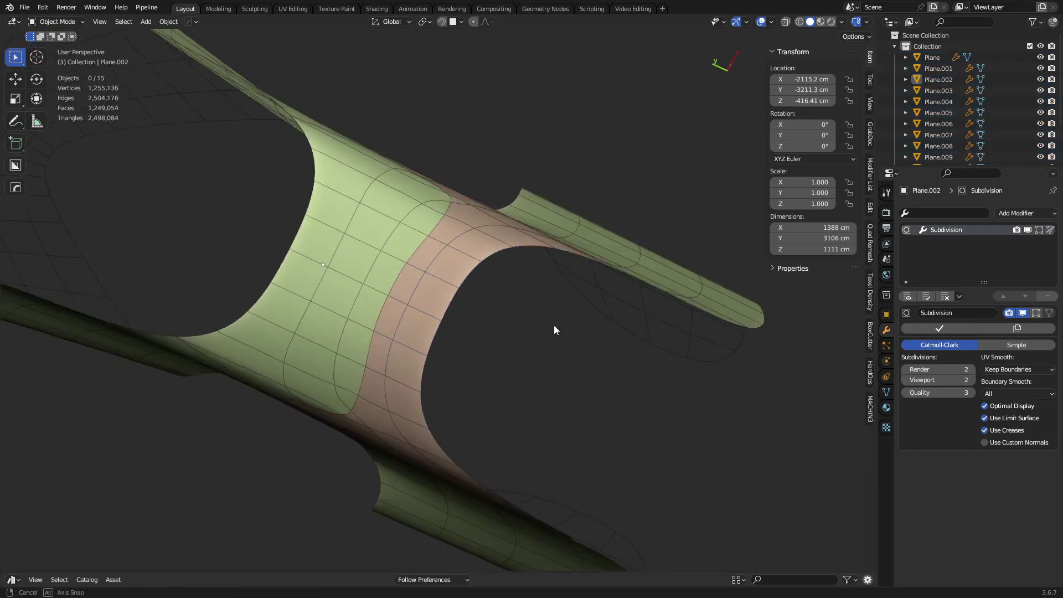
{"action": "middle_click_drag", "start_coordinate": [556, 330], "coordinate": [110, 202]}
{"action": "scroll", "coordinate": [474, 267], "scroll_direction": "up", "scroll_amount": 1}
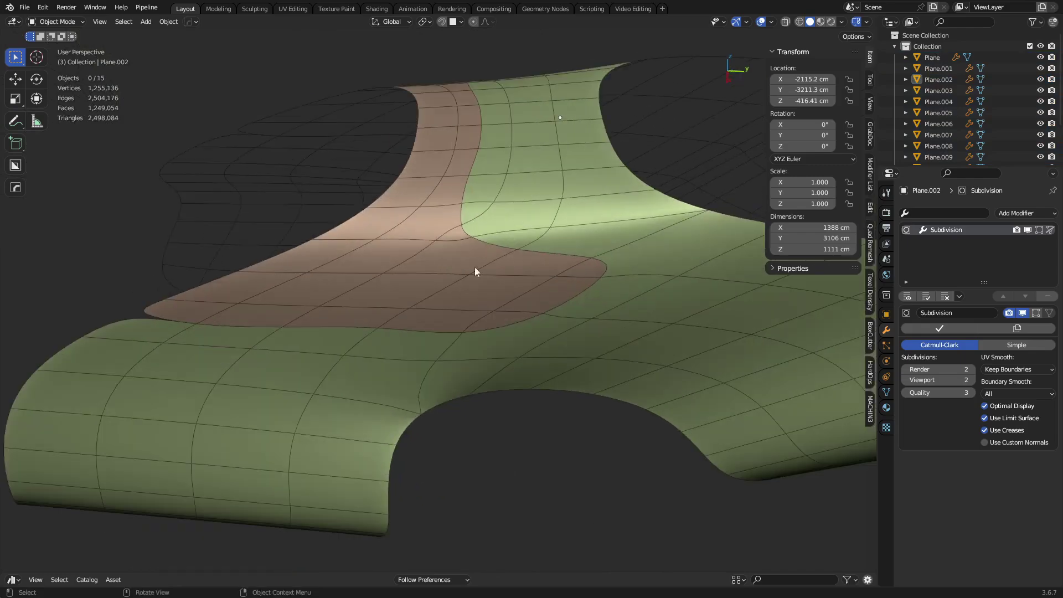
{"action": "middle_click_drag", "start_coordinate": [506, 262], "coordinate": [462, 286]}
Step: Merge the shell's two closely spaced vertices at the inner corner of the panel outline in vertex mode
{"action": "left_click", "coordinate": [426, 289]}
{"action": "key", "text": "ctrl+Tab"}
{"action": "left_click", "coordinate": [509, 265]}
{"action": "scroll", "coordinate": [480, 282], "scroll_direction": "up", "scroll_amount": 4}
{"action": "key", "text": "1"}
{"action": "left_click", "coordinate": [432, 287]}
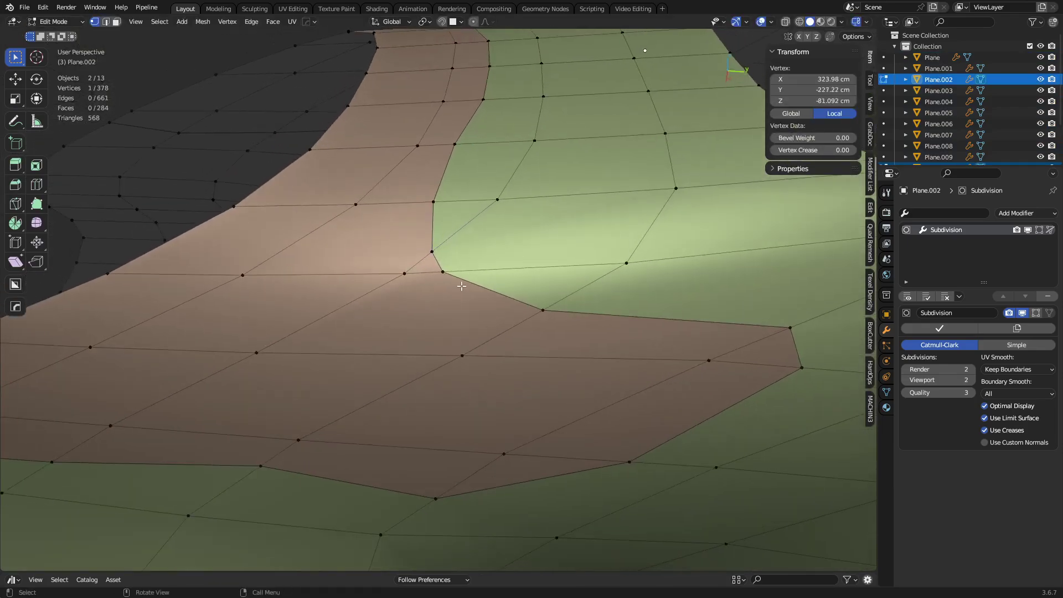
{"action": "key", "text": "Tab"}
{"action": "left_click", "coordinate": [437, 286]}
{"action": "left_click", "coordinate": [463, 261]}
{"action": "key", "text": "Tab"}
{"action": "left_click", "coordinate": [487, 261]}
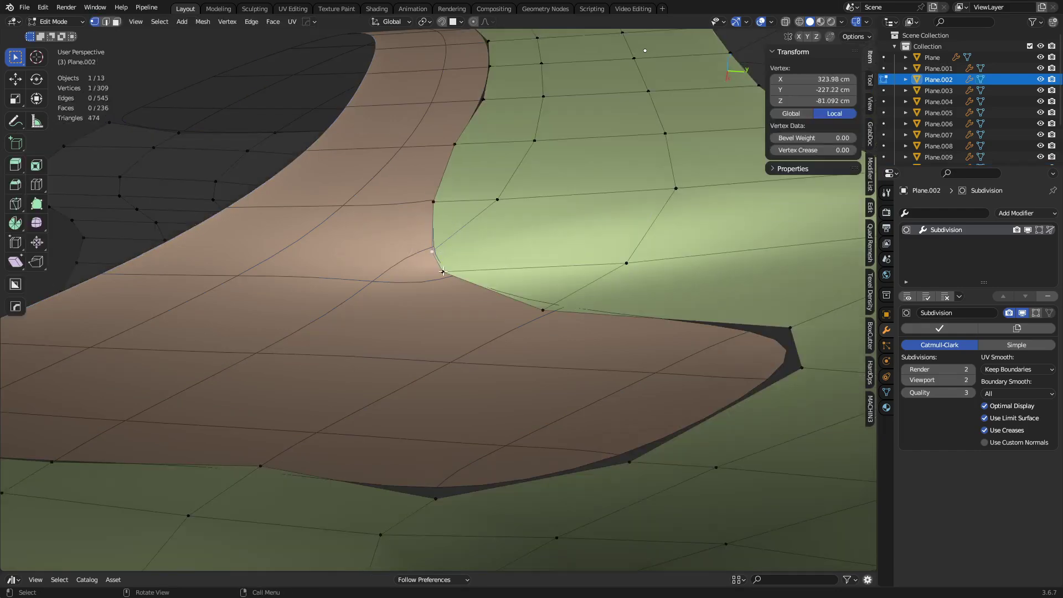
Step: Merge the matching pair of corner vertices on the separated panel and return to object mode
{"action": "key", "text": "alt+q"}
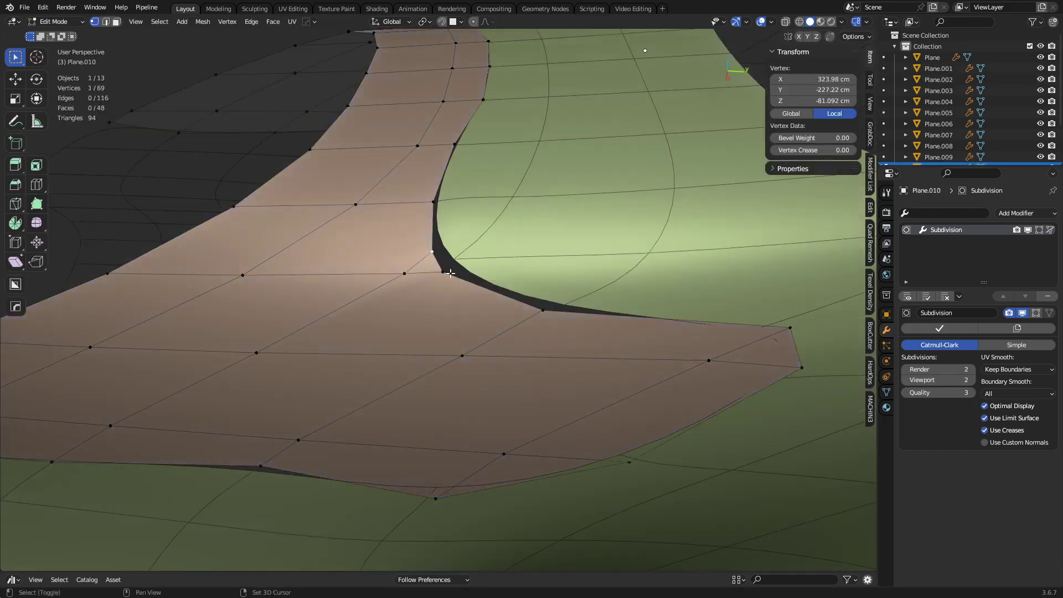
{"action": "left_click", "coordinate": [450, 273], "text": "shift"}
{"action": "key", "text": "shift+1"}
{"action": "key", "text": "Tab"}
{"action": "left_click", "coordinate": [427, 298]}
{"action": "key", "text": "alt+a"}
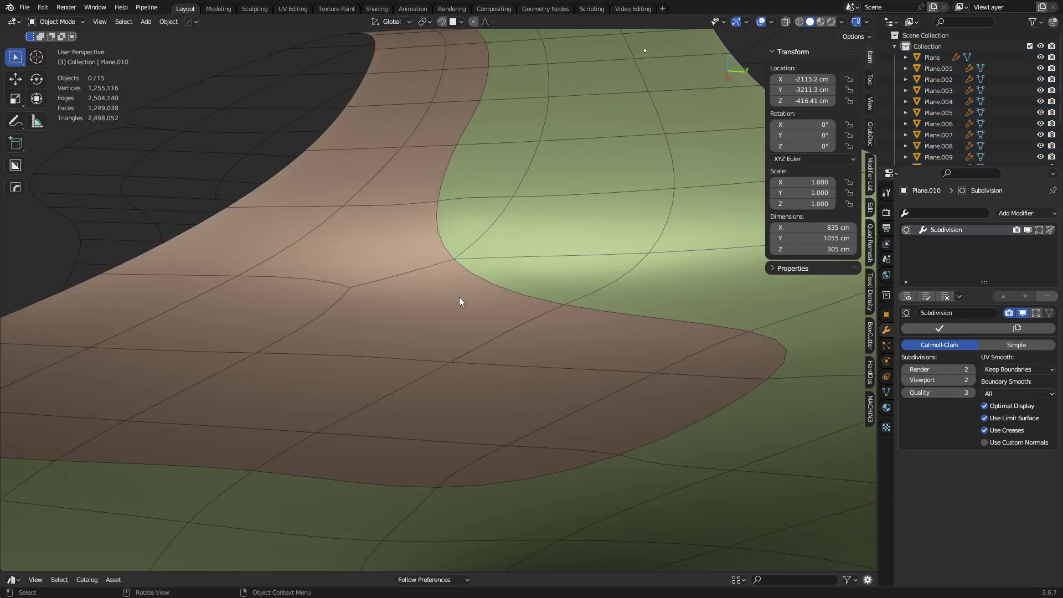
Step: Compare the panel's and shell's topology around the panel's outer tip by checking each in edit mode
{"action": "middle_click_drag", "start_coordinate": [459, 297], "coordinate": [477, 281]}
{"action": "left_click", "coordinate": [477, 281]}
{"action": "key", "text": "ctrl+Tab"}
{"action": "left_click", "coordinate": [593, 288]}
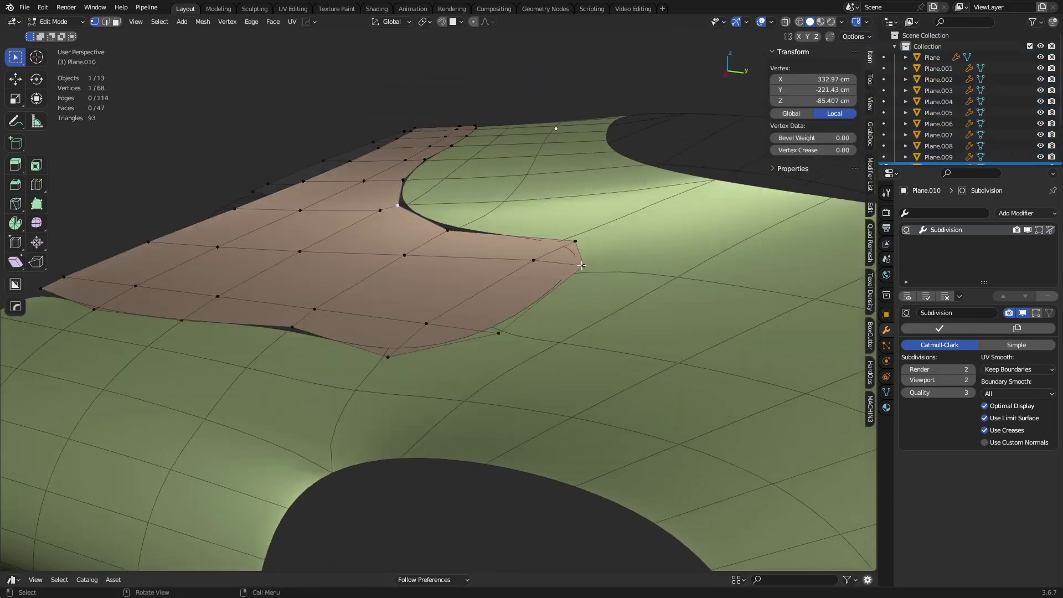
{"action": "key", "text": "ctrl+Tab"}
{"action": "left_click", "coordinate": [538, 275]}
{"action": "left_click", "coordinate": [590, 264]}
{"action": "key", "text": "ctrl+Tab"}
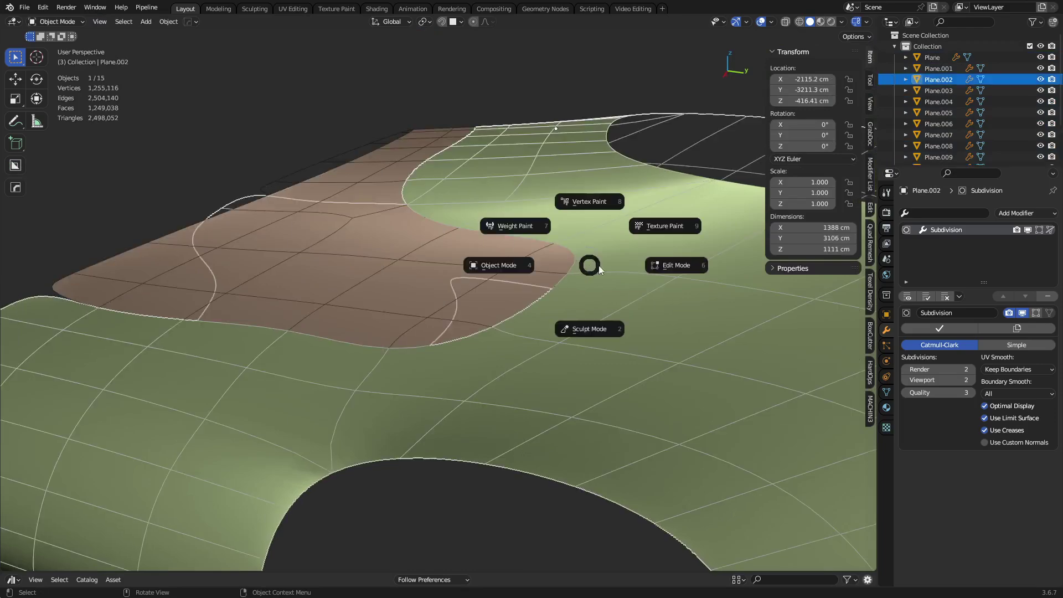
{"action": "left_click", "coordinate": [643, 267]}
{"action": "key", "text": "ctrl+Tab"}
{"action": "left_click", "coordinate": [549, 274]}
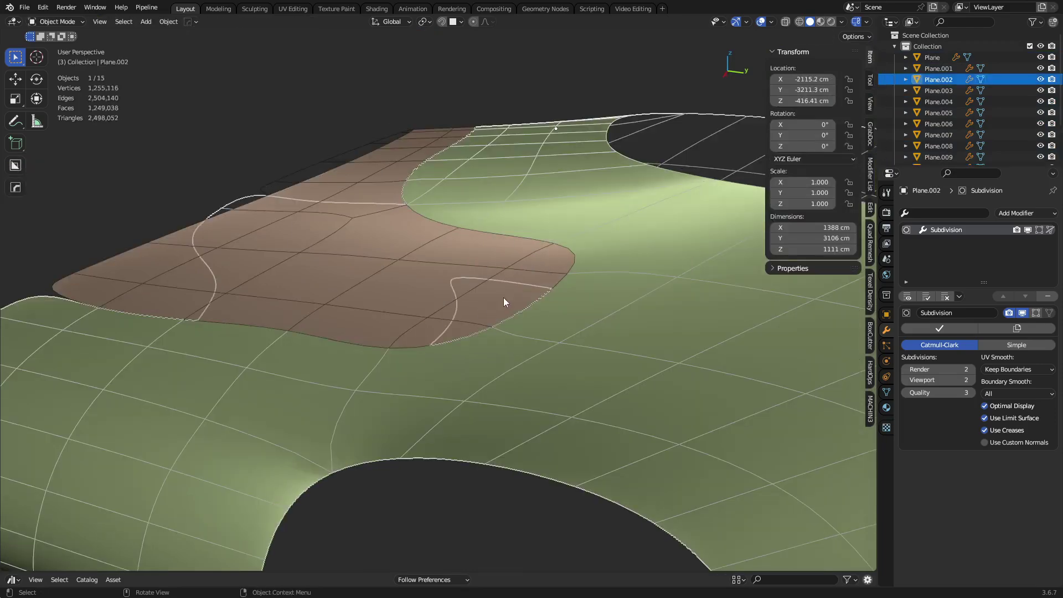
Step: Knife-cut an edge on the panel from the lower vertex of its outer tip to the nearby interior edge
{"action": "left_click", "coordinate": [410, 286]}
{"action": "key", "text": "Tab"}
{"action": "scroll", "coordinate": [487, 287], "scroll_direction": "up", "scroll_amount": 2}
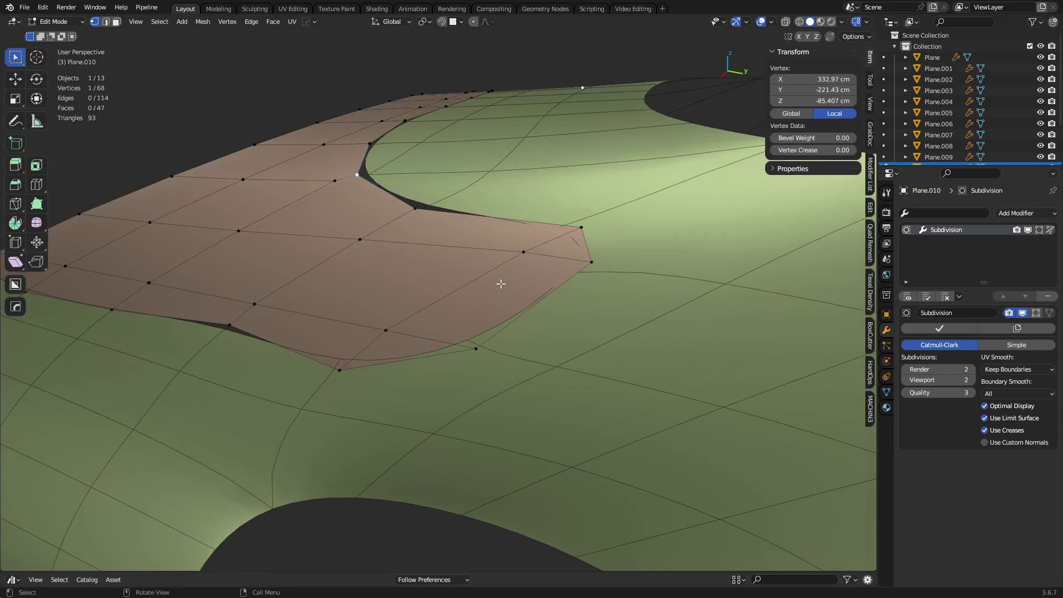
{"action": "key", "text": "alt+a"}
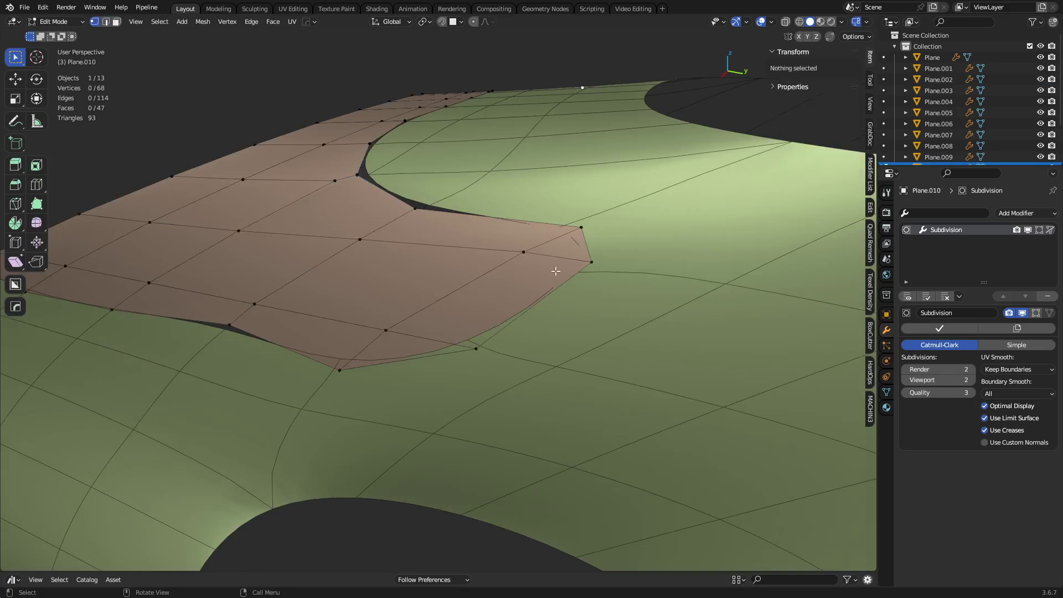
{"action": "key", "text": "k"}
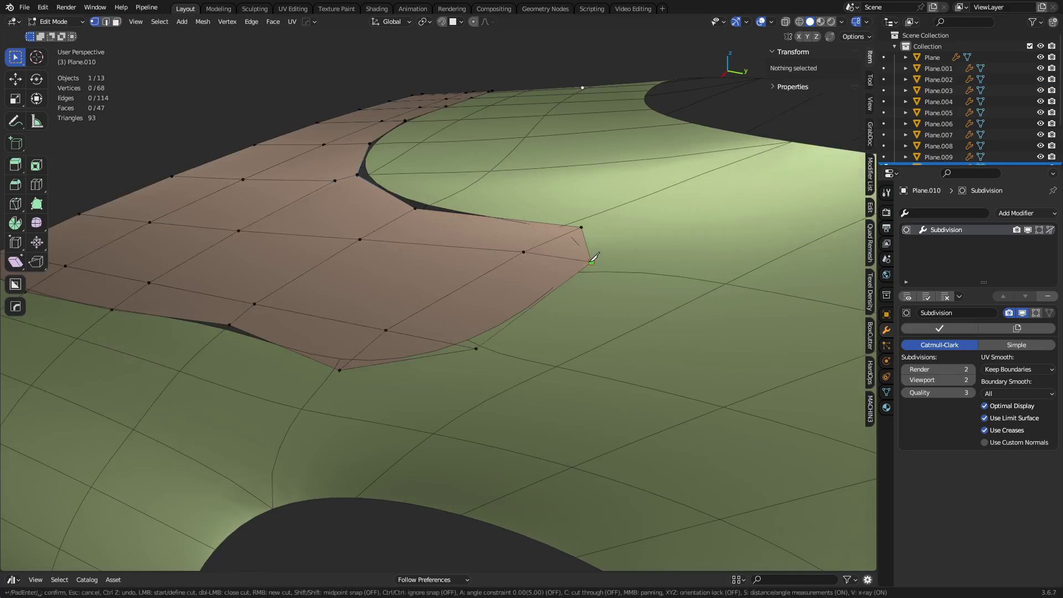
{"action": "left_click", "coordinate": [489, 271]}
{"action": "key", "text": "Return"}
Step: Vertex-slide the interior vertex near the panel's tip back along its edge, away from the tip
{"action": "middle_click_drag", "start_coordinate": [525, 251], "coordinate": [492, 314]}
{"action": "key", "text": "g"}
{"action": "key", "text": "g"}
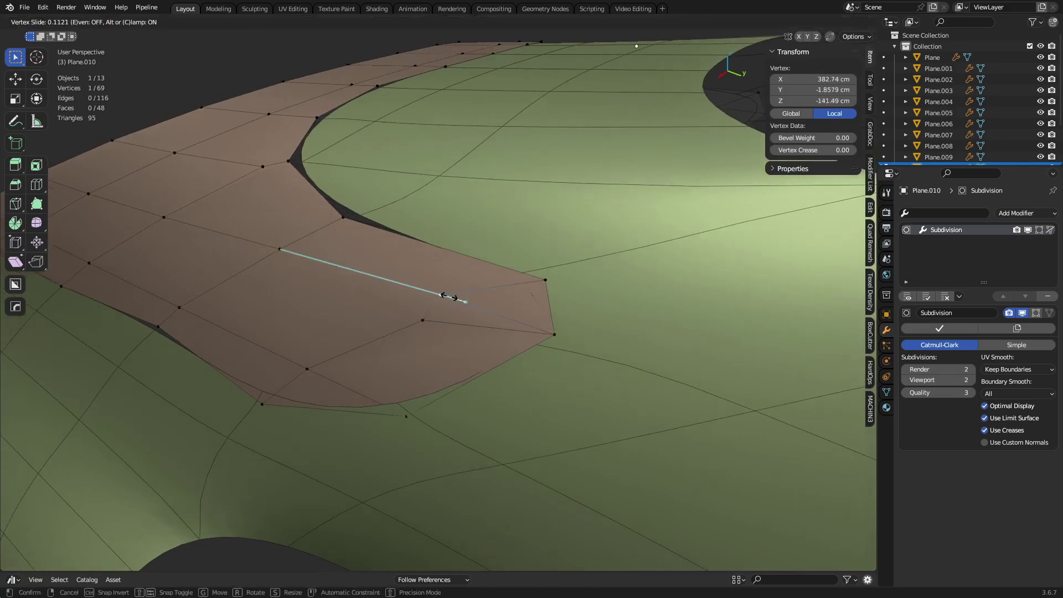
{"action": "left_click", "coordinate": [437, 294]}
{"action": "key", "text": "g"}
{"action": "key", "text": "g"}
{"action": "left_click", "coordinate": [456, 292]}
Step: Dissolve the leftover edge between the slid vertex and the panel's tip, and return to object mode
{"action": "key", "text": "2"}
{"action": "left_click", "coordinate": [470, 303]}
{"action": "key", "text": "ctrl+x"}
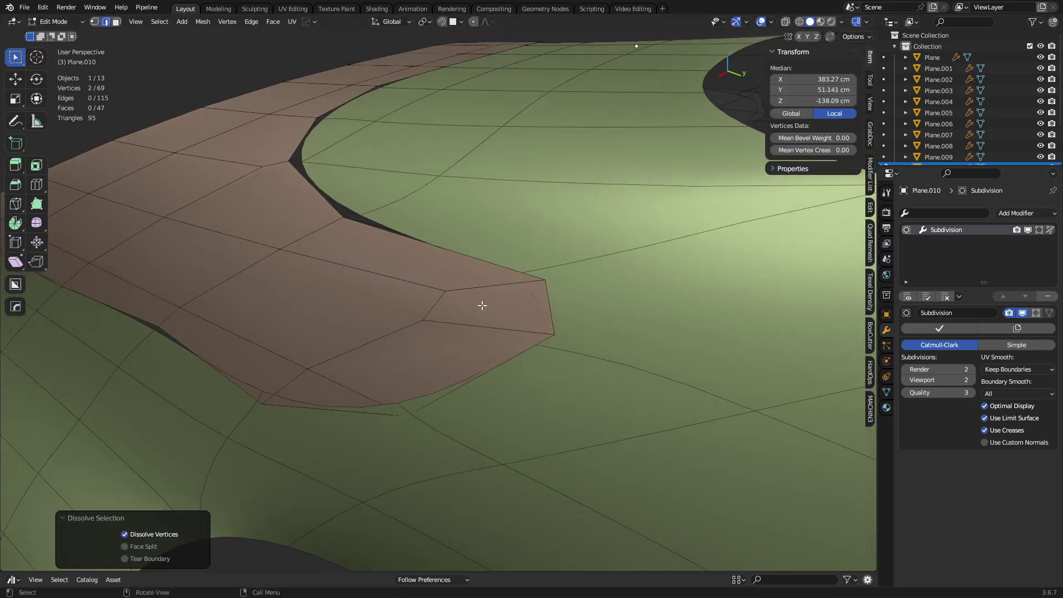
{"action": "key", "text": "ctrl+Tab"}
{"action": "left_click", "coordinate": [456, 310]}
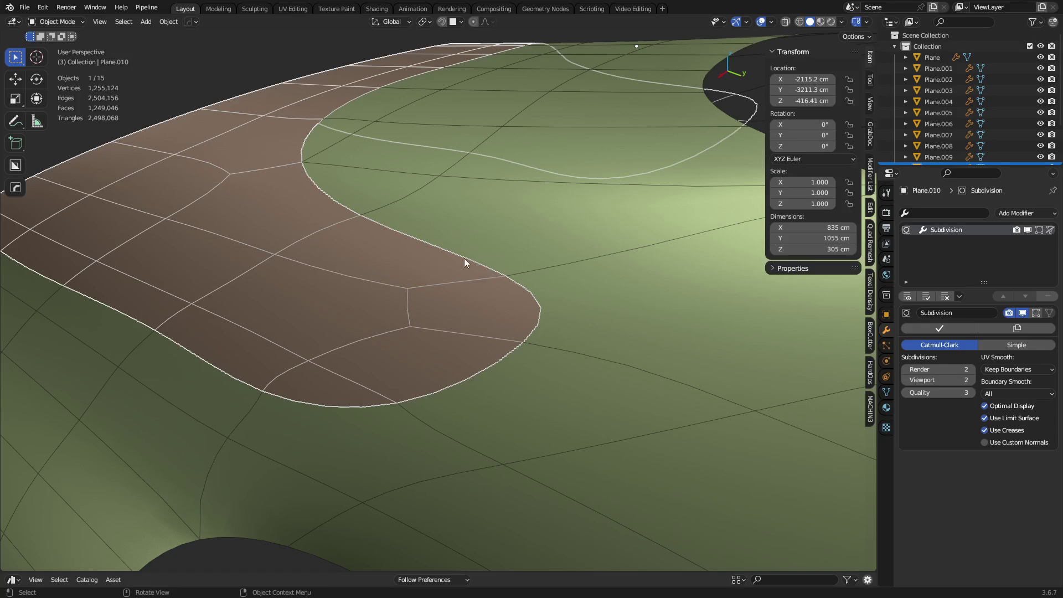
Step: Knife-cut edges from the two outline vertices at the panel's lower corner to the interior edges beside the corner's inner vertex
{"action": "middle_click_drag", "start_coordinate": [436, 349], "coordinate": [498, 328]}
{"action": "key", "text": "Tab"}
{"action": "mouse_move", "coordinate": [438, 376]}
{"action": "middle_mouse_down"}
{"action": "mouse_move", "coordinate": [489, 361]}
{"action": "mouse_move", "coordinate": [447, 364]}
{"action": "middle_mouse_up"}
{"action": "key", "text": "Tab"}
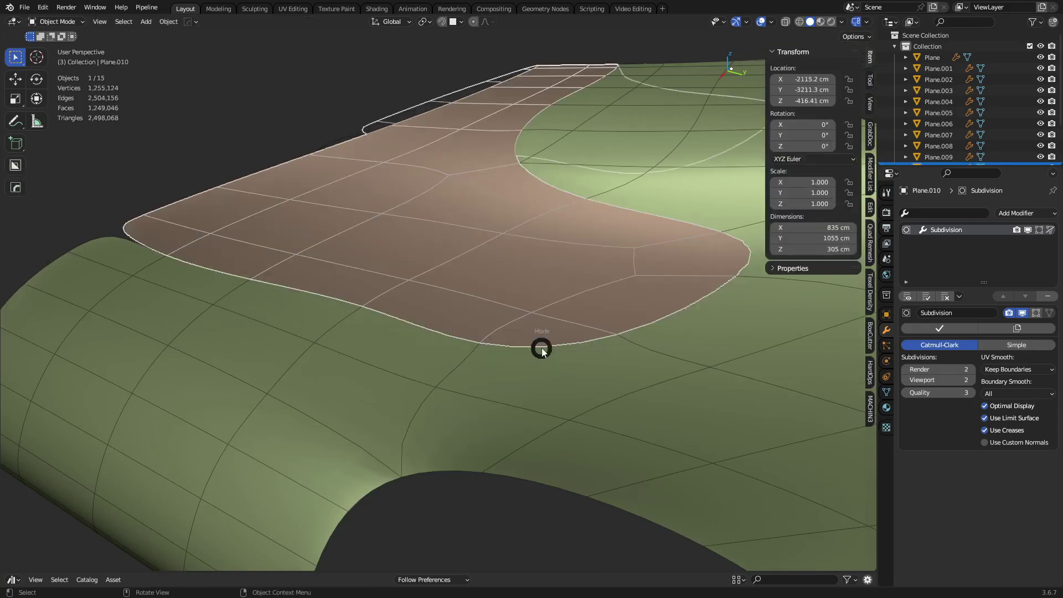
{"action": "key", "text": "Tab"}
{"action": "left_click", "coordinate": [540, 320]}
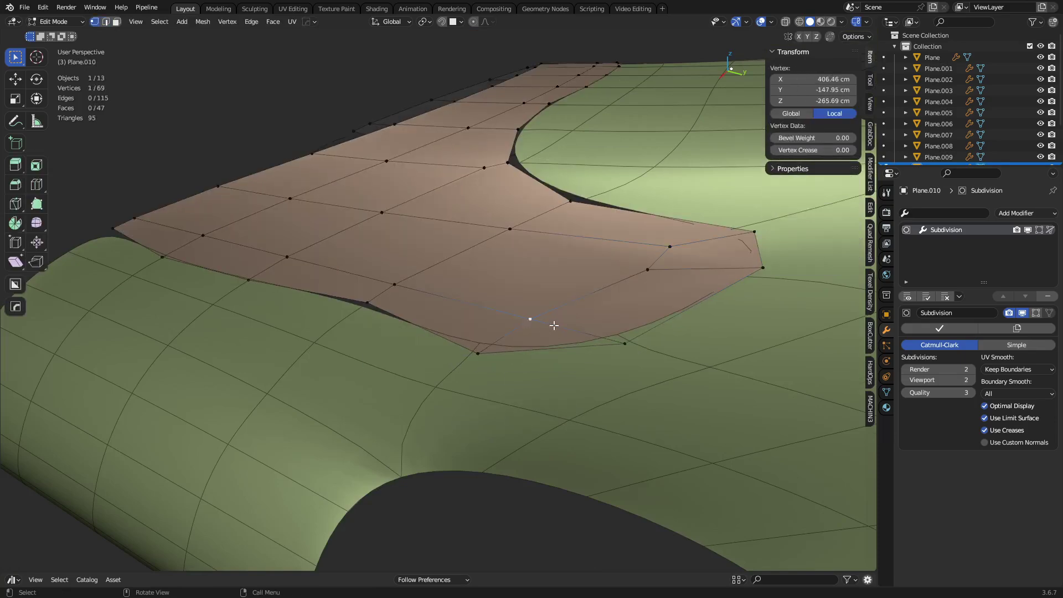
{"action": "key", "text": "k"}
{"action": "left_click", "coordinate": [477, 353]}
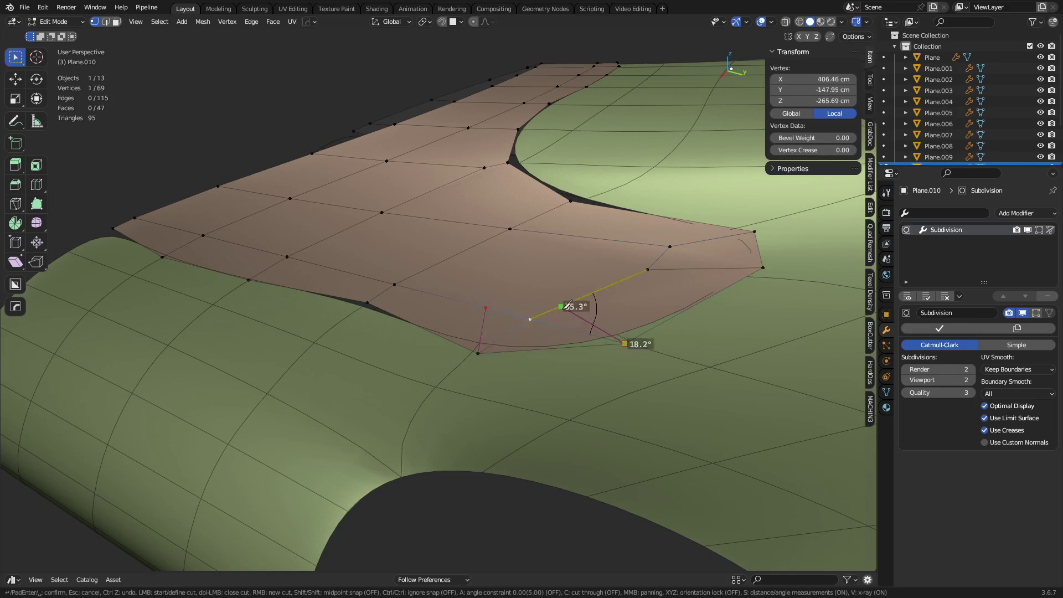
{"action": "left_click", "coordinate": [563, 308]}
{"action": "key", "text": "space"}
Step: Dissolve the two old edges running from the lower corner's inner vertex to the panel outline
{"action": "key", "text": "2"}
{"action": "left_click", "coordinate": [519, 327]}
{"action": "left_click", "coordinate": [552, 326], "text": "shift"}
{"action": "key", "text": "ctrl+x"}
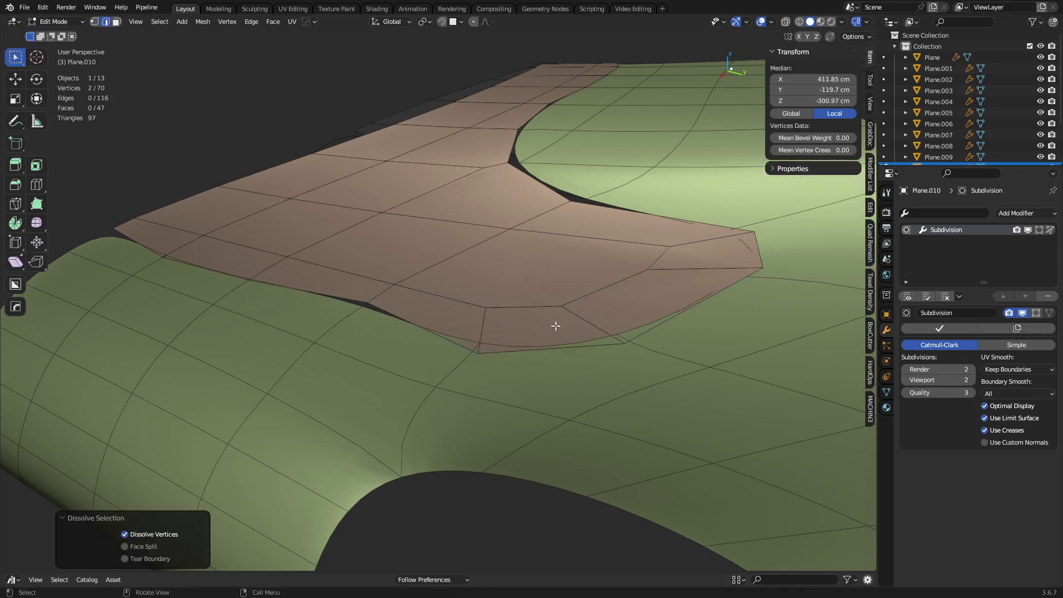
Step: Connect the interior vertices at the panel's lower corner and outer tip with an edge, and return to object mode
{"action": "key", "text": "1"}
{"action": "left_click", "coordinate": [488, 307]}
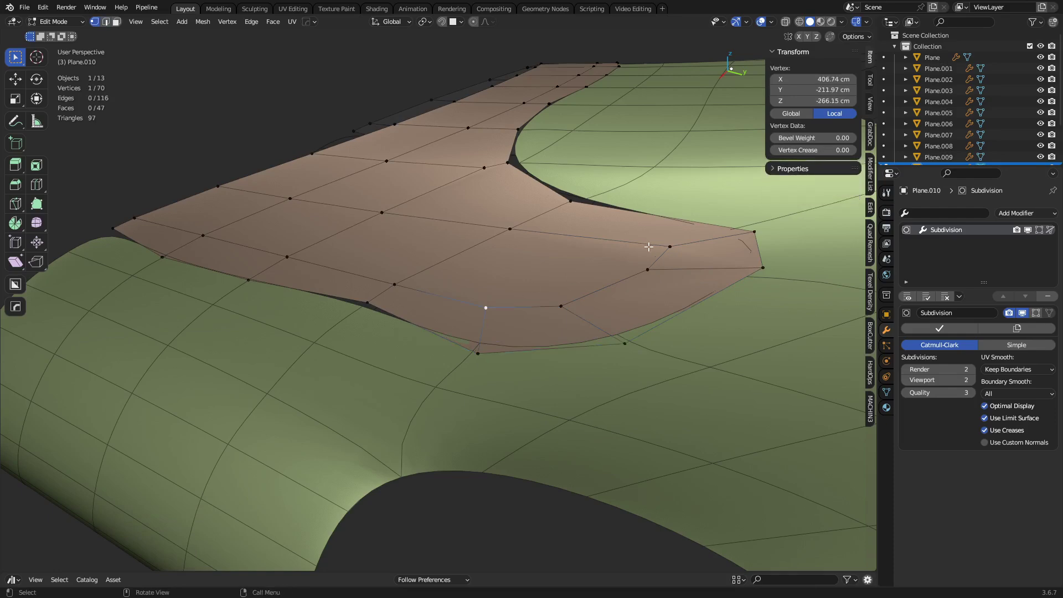
{"action": "left_click", "coordinate": [649, 246], "text": "shift"}
{"action": "key", "text": "Tab"}
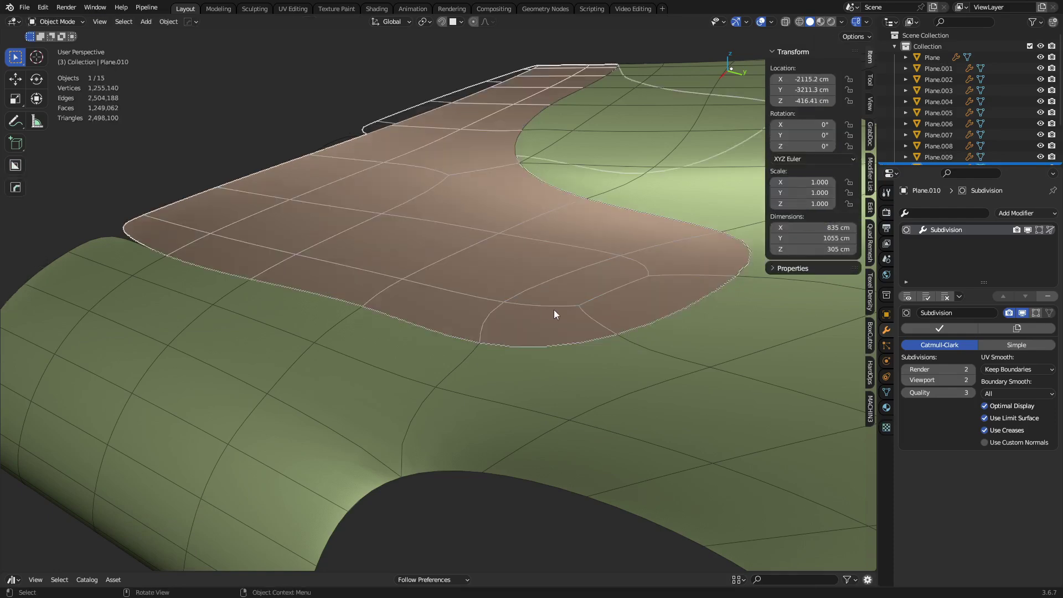
{"action": "key", "text": "Tab"}
{"action": "middle_click_drag", "start_coordinate": [334, 309], "coordinate": [365, 303]}
{"action": "scroll", "coordinate": [375, 304], "scroll_direction": "down", "scroll_amount": 4}
{"action": "key", "text": "Tab"}
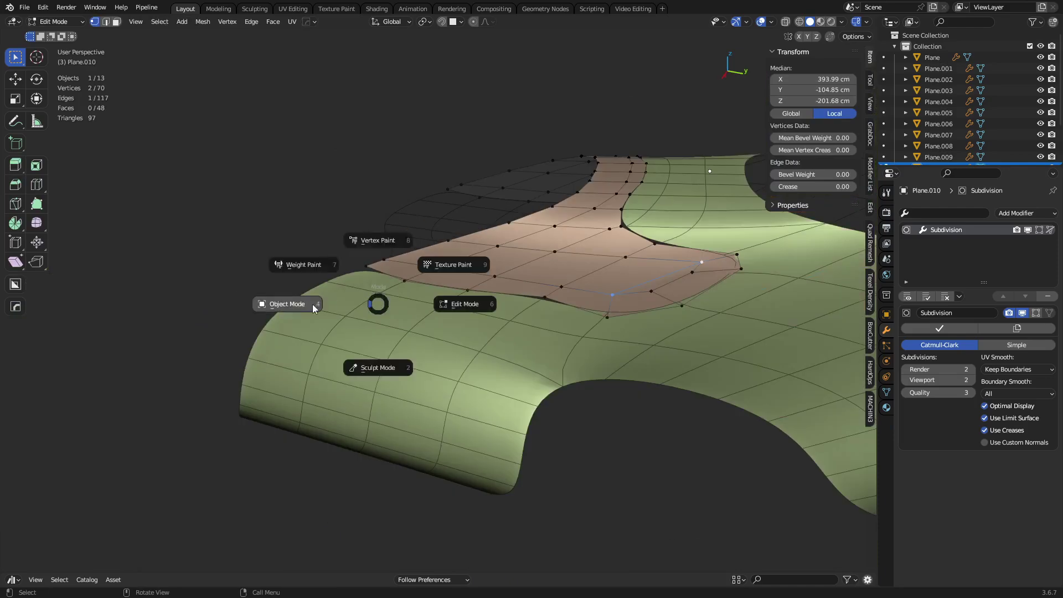
{"action": "left_click", "coordinate": [312, 304]}
Step: Set the Subdivision modifier's Boundary Smooth to Keep Corners on both the panel and the shell
{"action": "scroll", "coordinate": [413, 298], "scroll_direction": "up", "scroll_amount": 4}
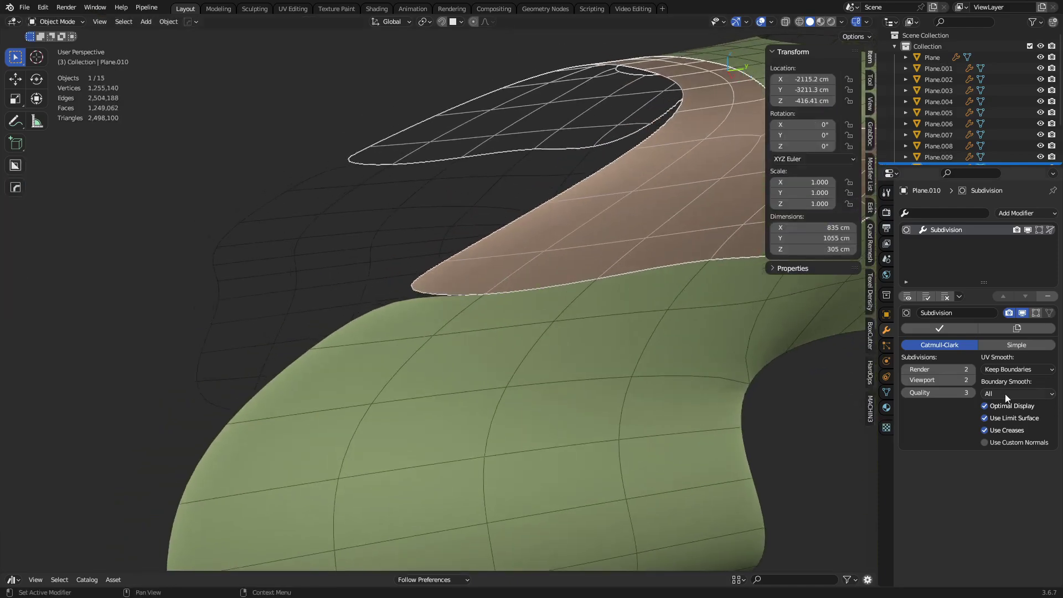
{"action": "left_click", "coordinate": [1006, 393]}
{"action": "left_click", "coordinate": [1008, 410]}
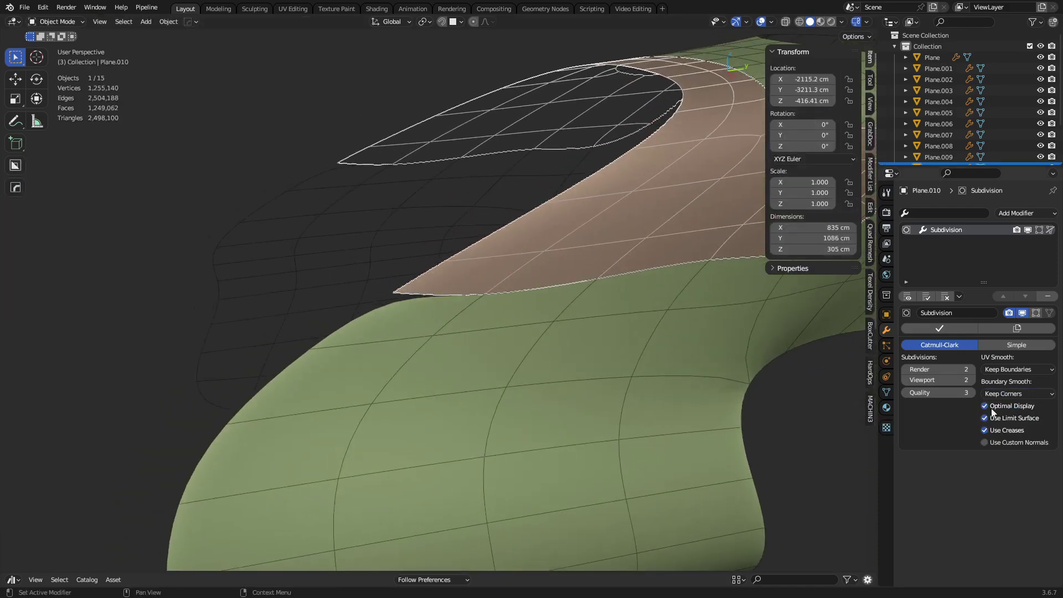
{"action": "left_click", "coordinate": [732, 345]}
{"action": "left_click", "coordinate": [1016, 395]}
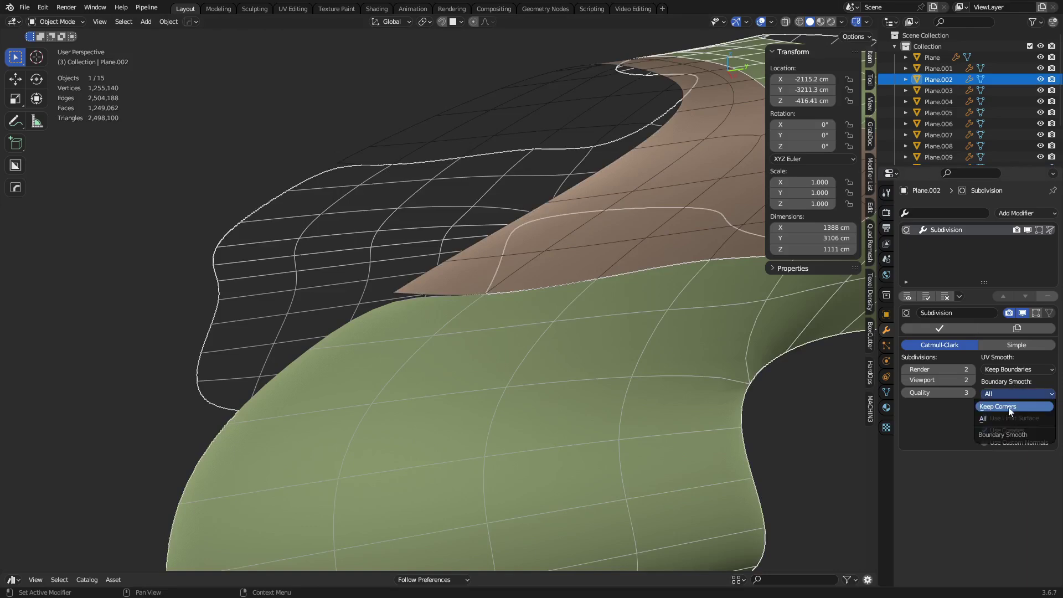
{"action": "left_click", "coordinate": [1010, 408]}
{"action": "scroll", "coordinate": [616, 351], "scroll_direction": "down", "scroll_amount": 2}
{"action": "left_click", "coordinate": [689, 339]}
Step: Add a Solidify modifier to the panel with a thickness of 22.42 cm and an offset of -1
{"action": "middle_click_drag", "start_coordinate": [653, 316], "coordinate": [523, 329], "text": "shift"}
{"action": "left_click", "coordinate": [455, 294]}
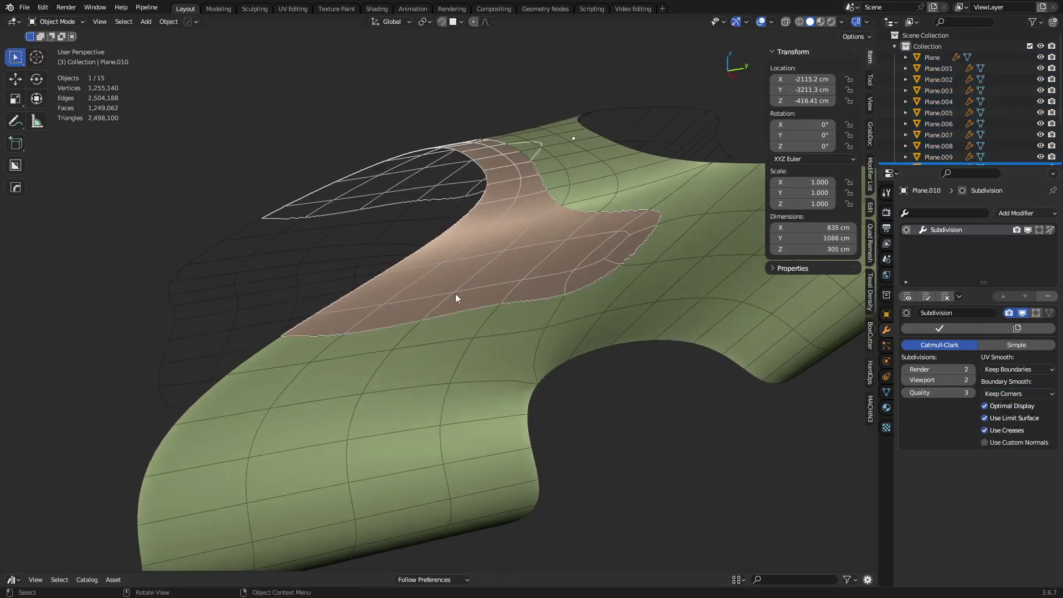
{"action": "middle_click_drag", "start_coordinate": [455, 294], "coordinate": [481, 346]}
{"action": "key", "text": "shift+q"}
{"action": "left_click", "coordinate": [429, 342]}
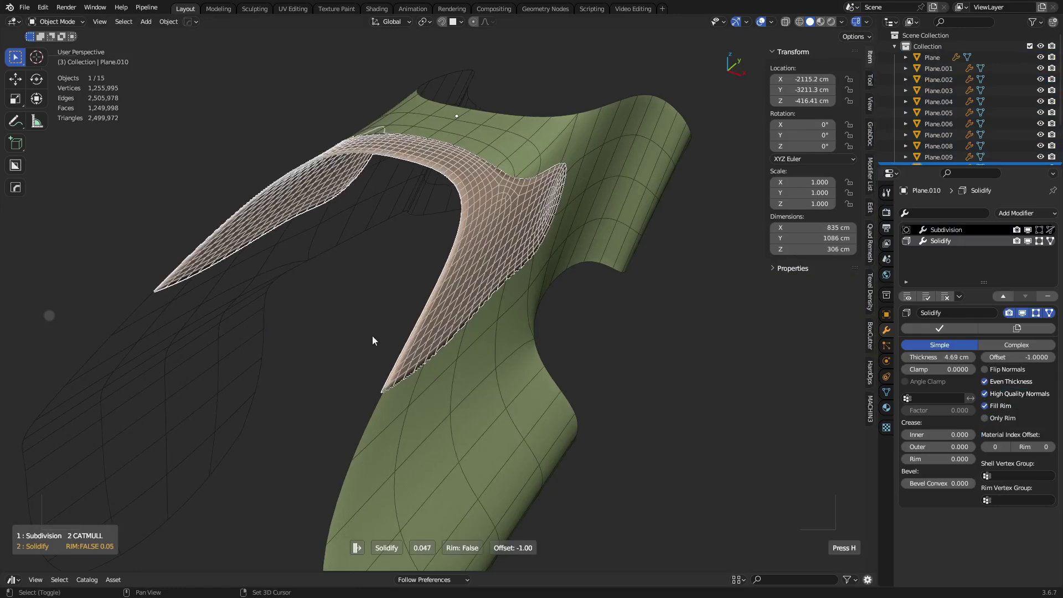
{"action": "left_click", "coordinate": [126, 340]}
{"action": "middle_click_drag", "start_coordinate": [350, 365], "coordinate": [401, 346], "text": "shift"}
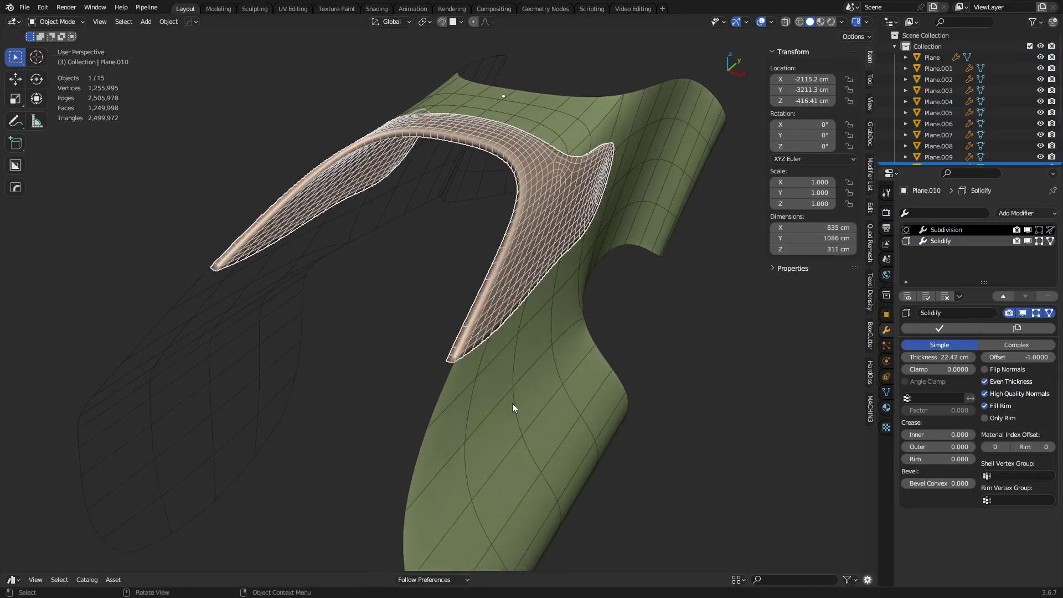
Step: Add a Solidify modifier to the green shell with a thickness of 19.36 cm and an offset of -1
{"action": "left_click", "coordinate": [512, 403]}
{"action": "key", "text": "q"}
{"action": "key", "text": "Escape"}
{"action": "key", "text": "shift+q"}
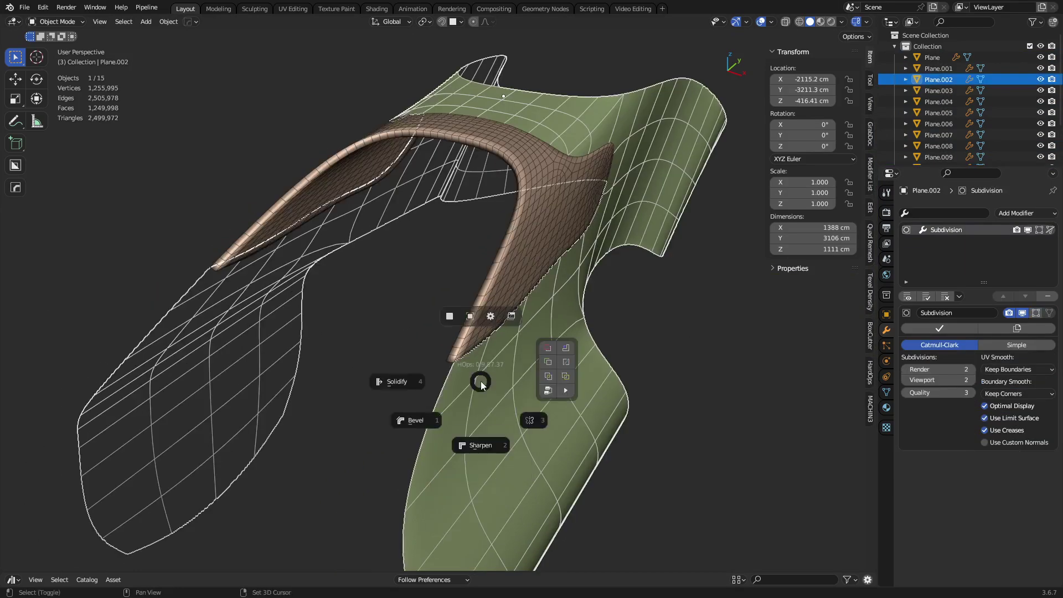
{"action": "left_click", "coordinate": [421, 382]}
{"action": "left_click", "coordinate": [489, 372]}
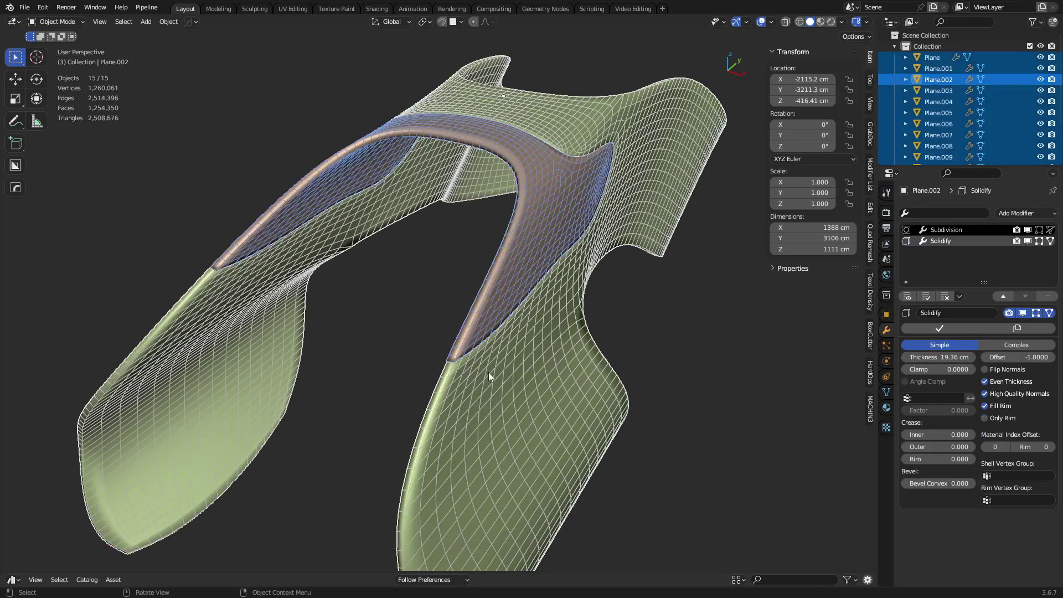
Step: Enable Only Rim in the Solidify modifiers of both the brown panel and the green shell, keeping Fill Rim on
{"action": "key", "text": "a"}
{"action": "left_click", "coordinate": [471, 331]}
{"action": "scroll", "coordinate": [526, 363], "scroll_direction": "up", "scroll_amount": 1}
{"action": "middle_click_drag", "start_coordinate": [526, 362], "coordinate": [508, 342]}
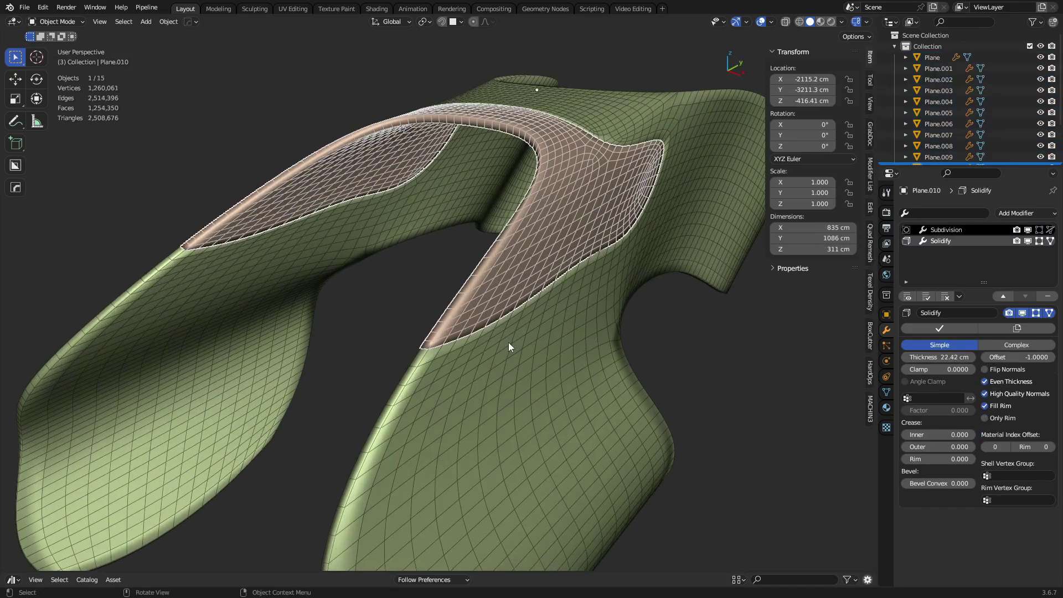
{"action": "scroll", "coordinate": [508, 343], "scroll_direction": "up", "scroll_amount": 5}
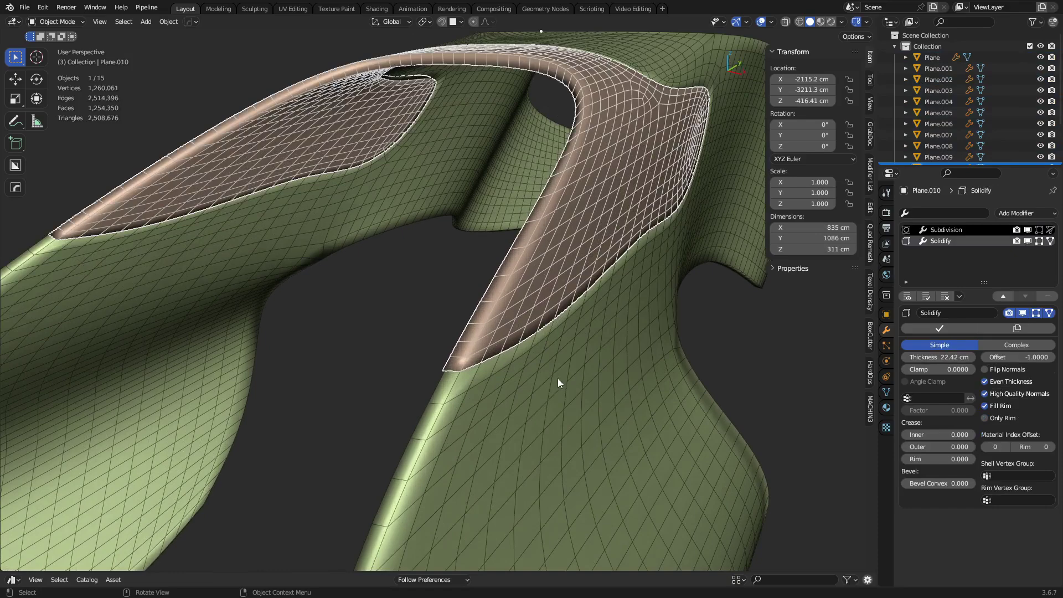
{"action": "scroll", "coordinate": [557, 381], "scroll_direction": "down", "scroll_amount": 2}
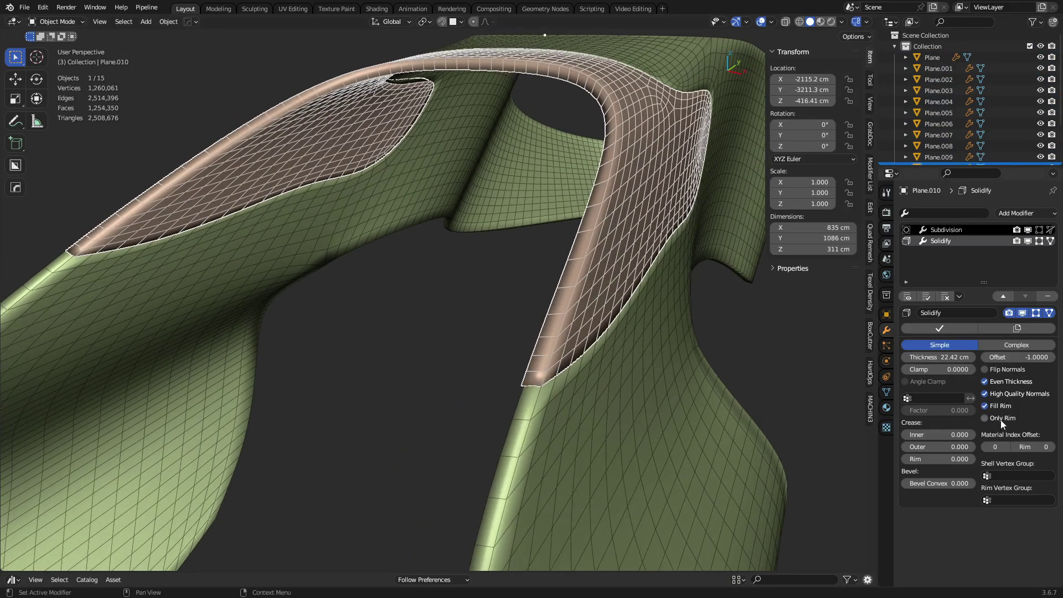
{"action": "left_click", "coordinate": [620, 427]}
{"action": "left_click", "coordinate": [1001, 407]}
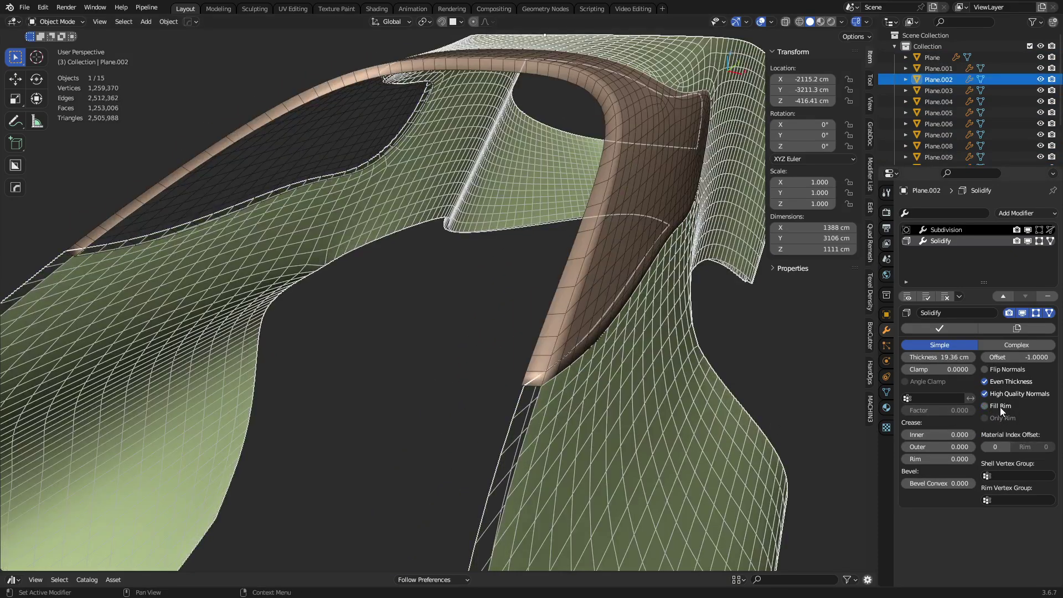
{"action": "left_click", "coordinate": [1001, 406]}
{"action": "left_click", "coordinate": [1003, 419]}
Step: Set the Subdivision level to 2 on the shell and on the panel
{"action": "scroll", "coordinate": [533, 367], "scroll_direction": "down", "scroll_amount": 3}
{"action": "key", "text": "alt+a"}
{"action": "middle_click_drag", "start_coordinate": [534, 367], "coordinate": [401, 338]}
{"action": "middle_click_drag", "start_coordinate": [575, 350], "coordinate": [513, 327]}
{"action": "left_click", "coordinate": [569, 331]}
{"action": "key", "text": "ctrl+2"}
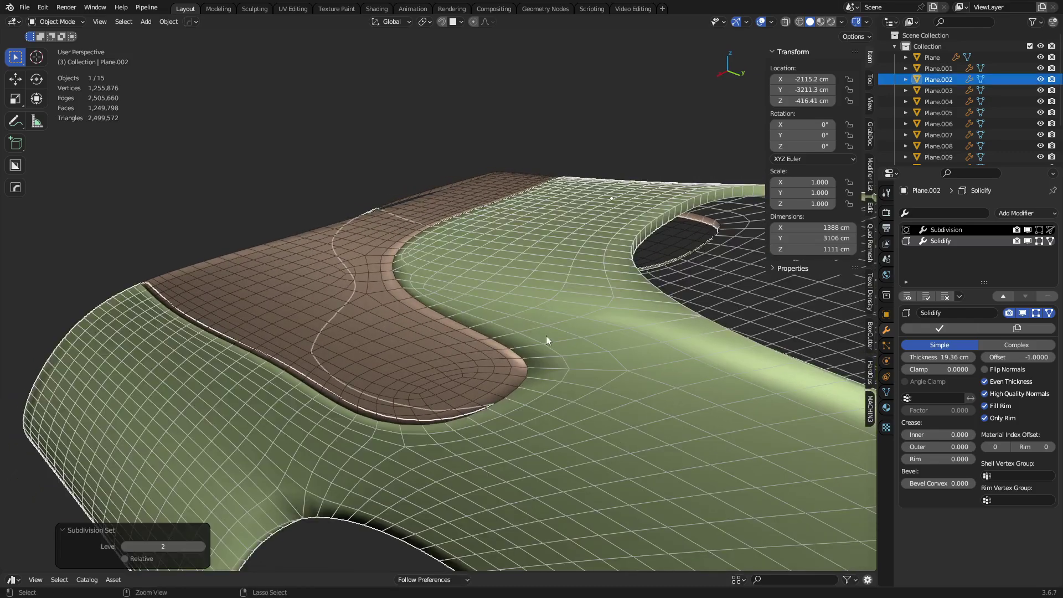
{"action": "left_click", "coordinate": [430, 357]}
{"action": "key", "text": "ctrl+2"}
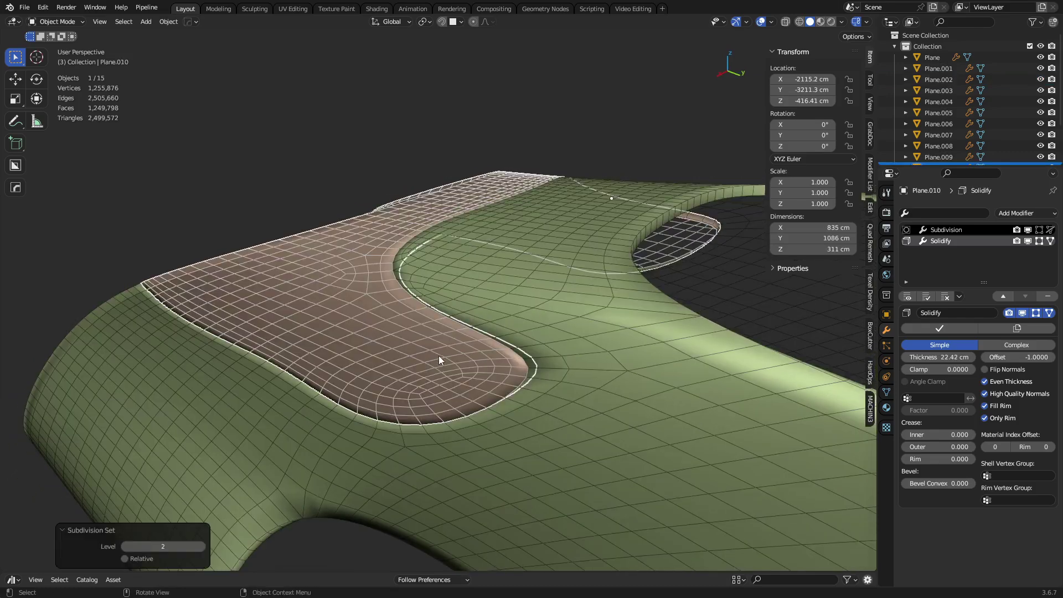
Step: Add a second Subdivision Surface modifier after Solidify on both the panel and the shell, and clear the selection
{"action": "left_click", "coordinate": [1019, 213]}
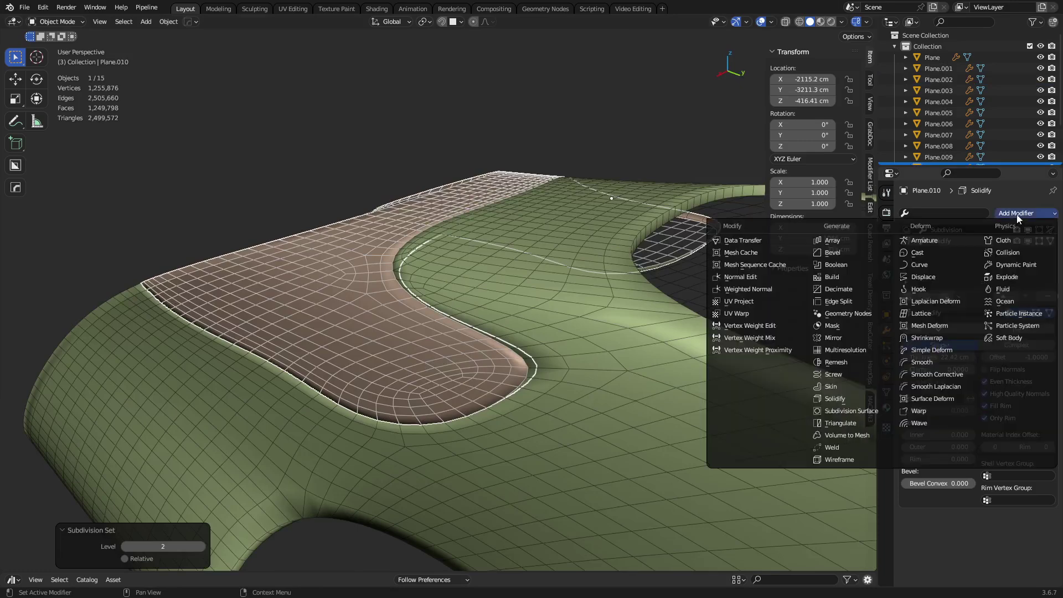
{"action": "left_click", "coordinate": [878, 411]}
{"action": "left_click", "coordinate": [662, 374]}
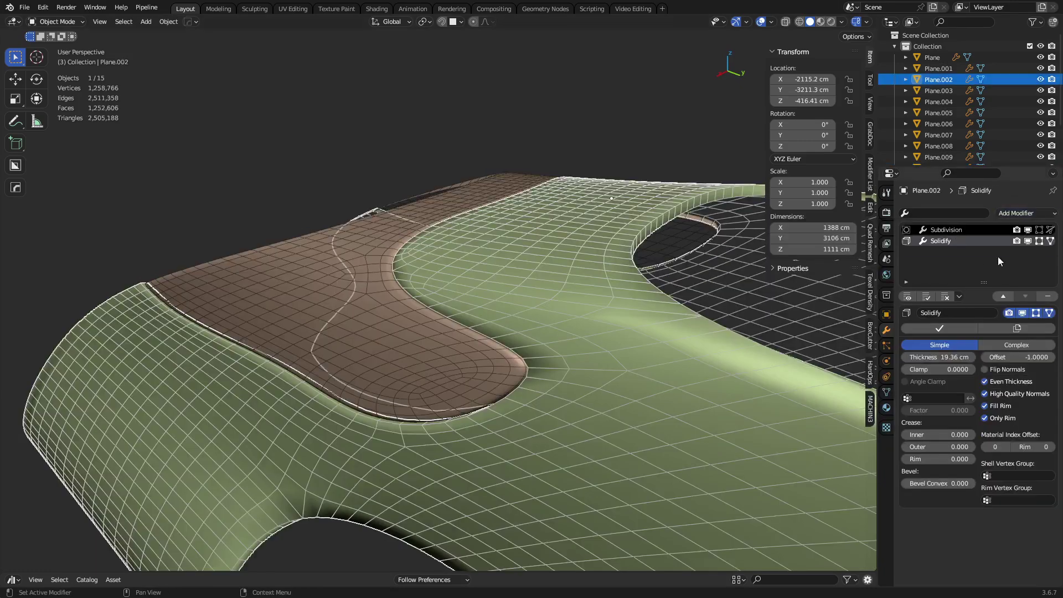
{"action": "left_click", "coordinate": [1019, 213]}
{"action": "left_click", "coordinate": [869, 411]}
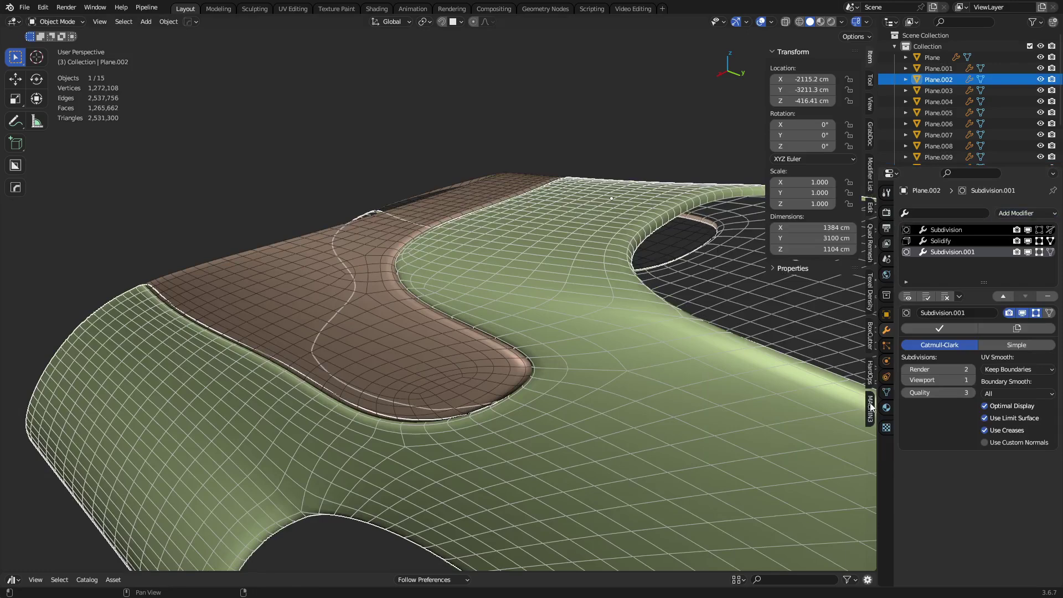
{"action": "key", "text": "a"}
{"action": "key", "text": "a"}
Step: Hide the wireframe overlay and set the second Subdivision modifier's Boundary Smooth to Keep Corners on the panel and the shell
{"action": "key", "text": "shift+w"}
{"action": "middle_click_drag", "start_coordinate": [533, 380], "coordinate": [523, 346]}
{"action": "left_click", "coordinate": [523, 346]}
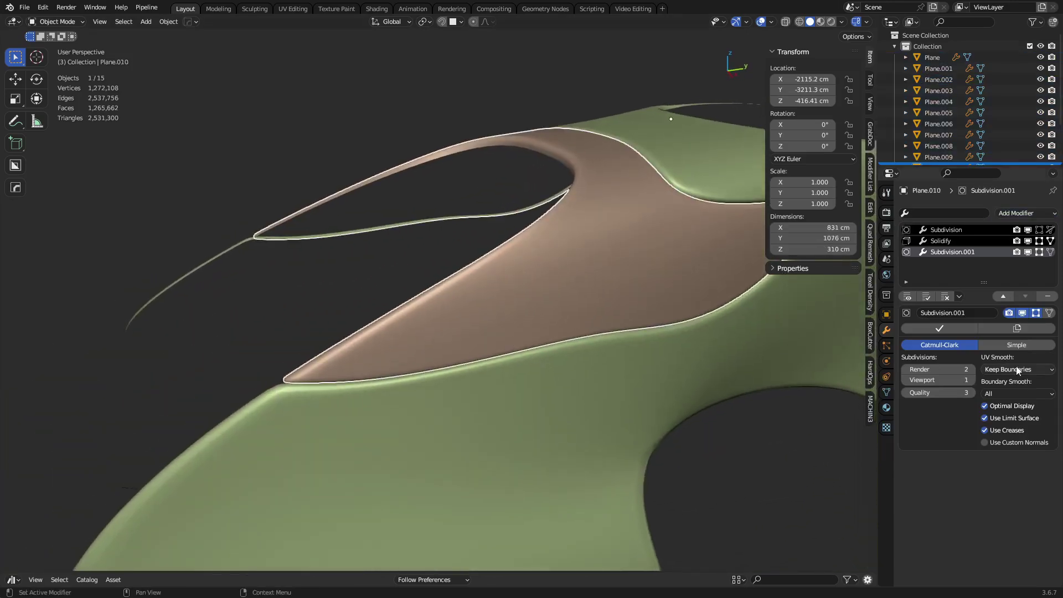
{"action": "left_click", "coordinate": [1017, 391]}
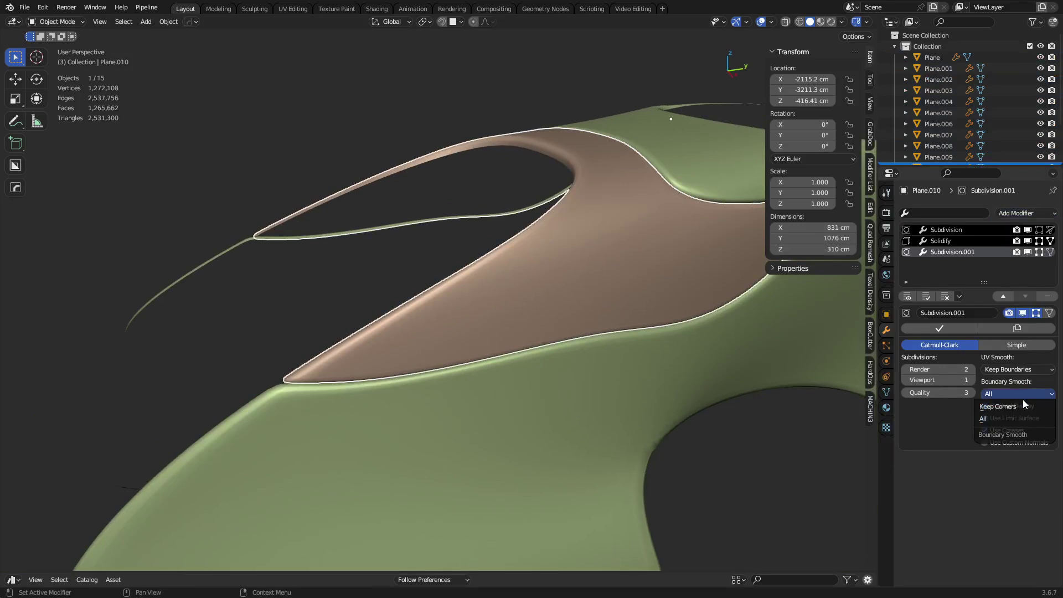
{"action": "left_click", "coordinate": [642, 419]}
{"action": "left_click", "coordinate": [1023, 398]}
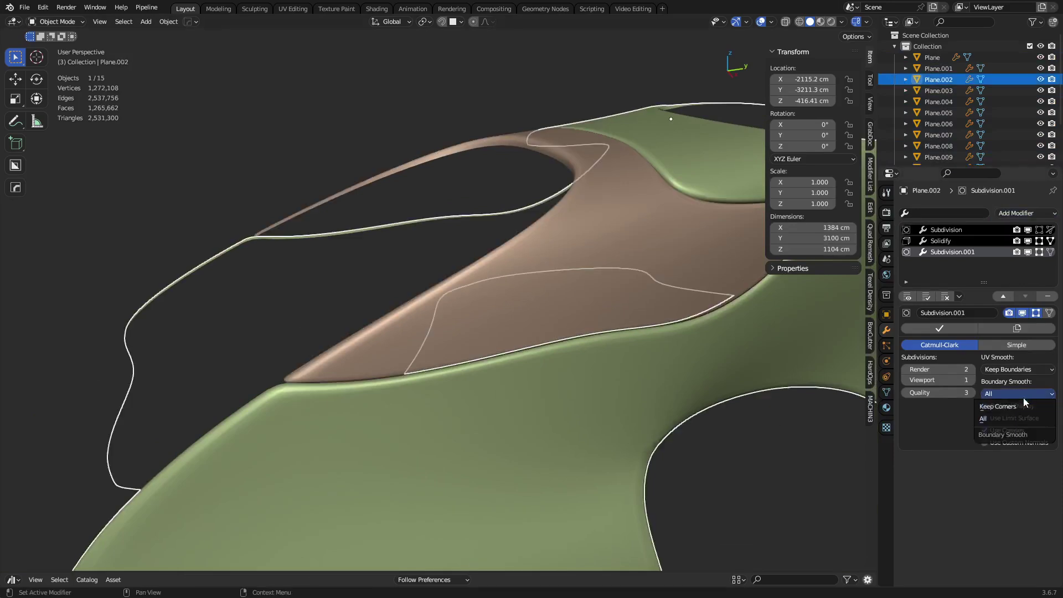
{"action": "left_click", "coordinate": [1009, 408]}
Step: Examine the panel's rounded tip and its seam with the shell, both smoothed in object mode and as a cage in edit mode
{"action": "key", "text": "a"}
{"action": "key", "text": "a"}
{"action": "middle_click_drag", "start_coordinate": [659, 376], "coordinate": [526, 354]}
{"action": "middle_click", "coordinate": [552, 332], "text": "alt"}
{"action": "scroll", "coordinate": [510, 350], "scroll_direction": "down", "scroll_amount": 3}
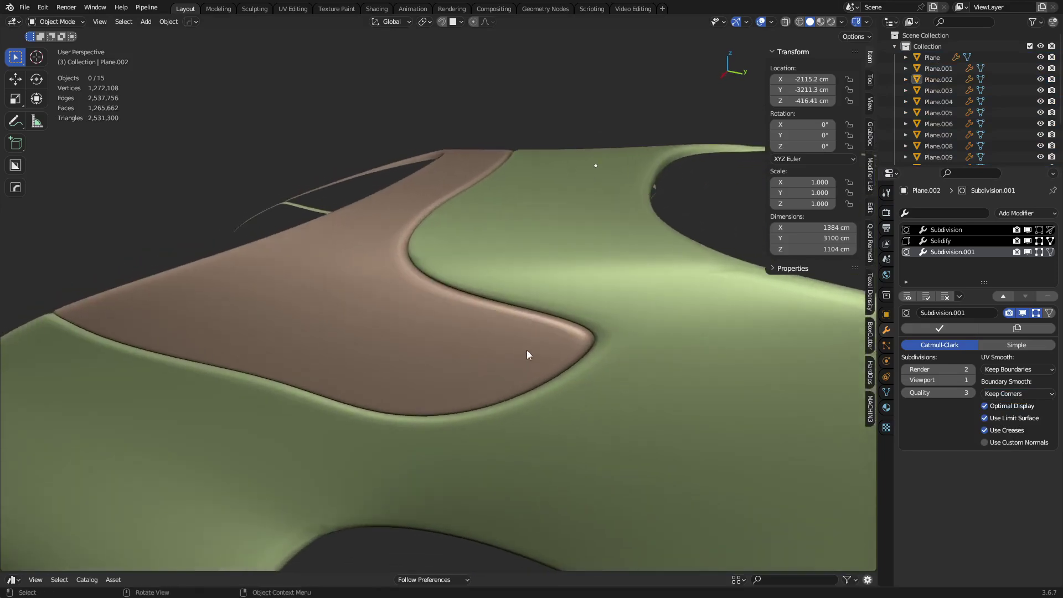
{"action": "left_click", "coordinate": [516, 350]}
{"action": "key", "text": "ctrl+Tab"}
{"action": "left_click", "coordinate": [581, 347]}
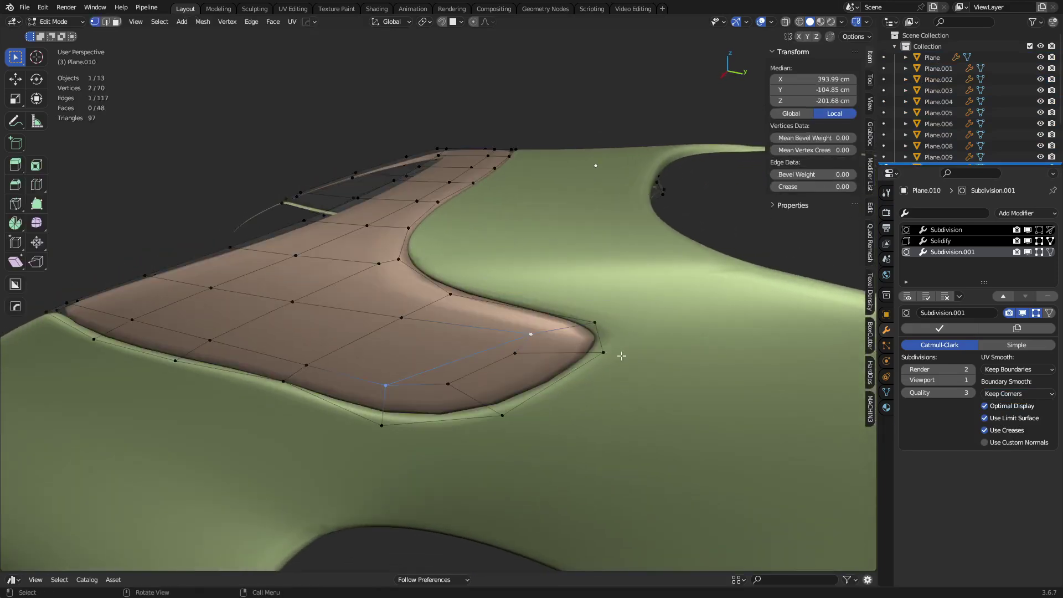
{"action": "key", "text": "ctrl+Tab"}
{"action": "left_click", "coordinate": [570, 360]}
{"action": "key", "text": "alt+a"}
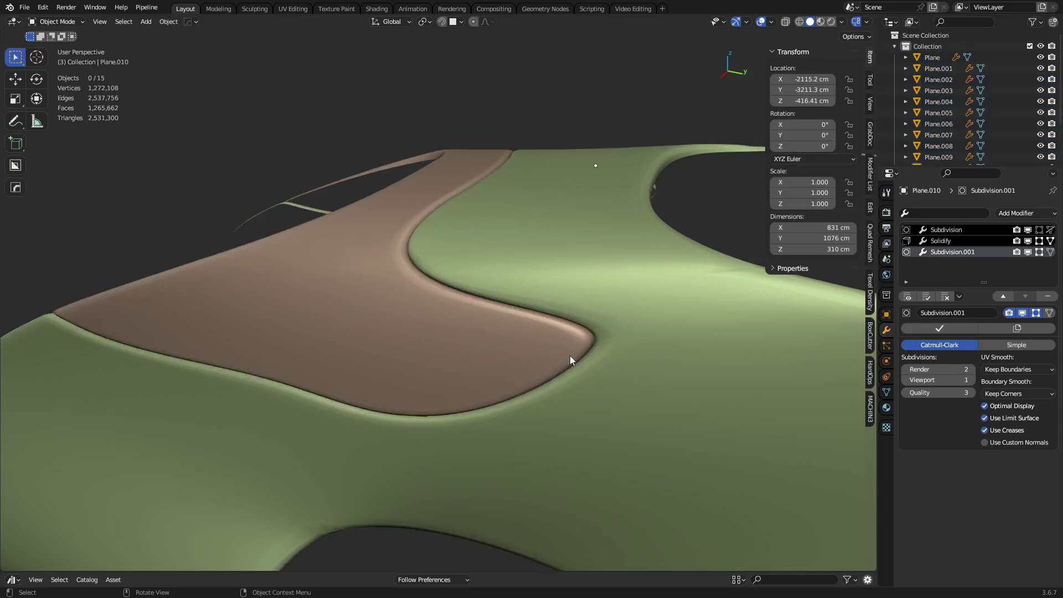
Step: Set the Solidify modifier's Outer crease to 0.622 on the panel and 0.816 on the shell
{"action": "middle_click_drag", "start_coordinate": [570, 358], "coordinate": [692, 321]}
{"action": "left_click", "coordinate": [940, 241]}
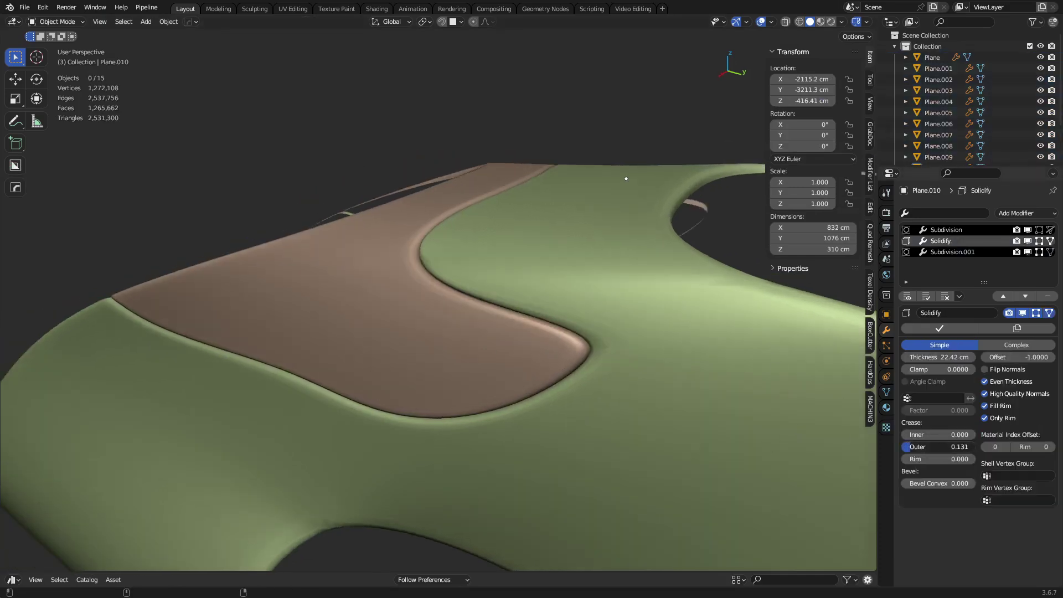
{"action": "left_click_drag", "start_coordinate": [911, 447], "coordinate": [946, 447]}
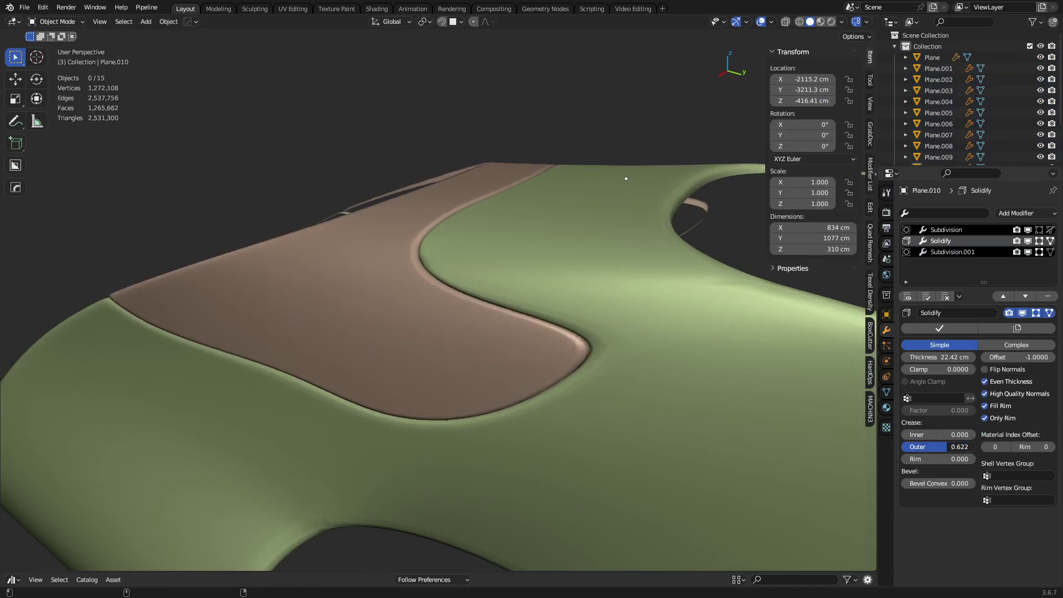
{"action": "left_click", "coordinate": [697, 423]}
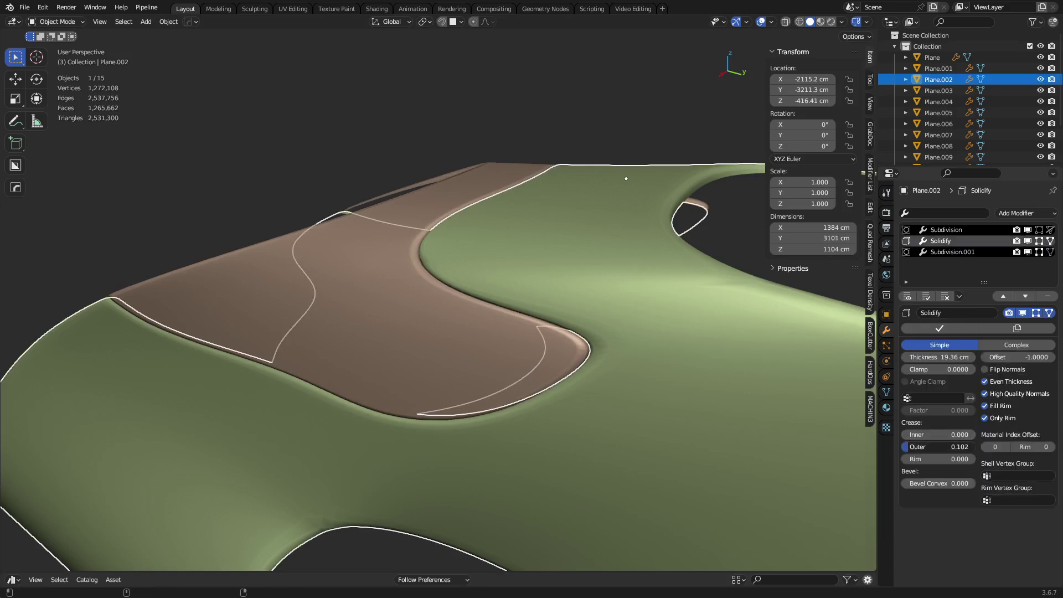
{"action": "left_click_drag", "start_coordinate": [941, 446], "coordinate": [1002, 447]}
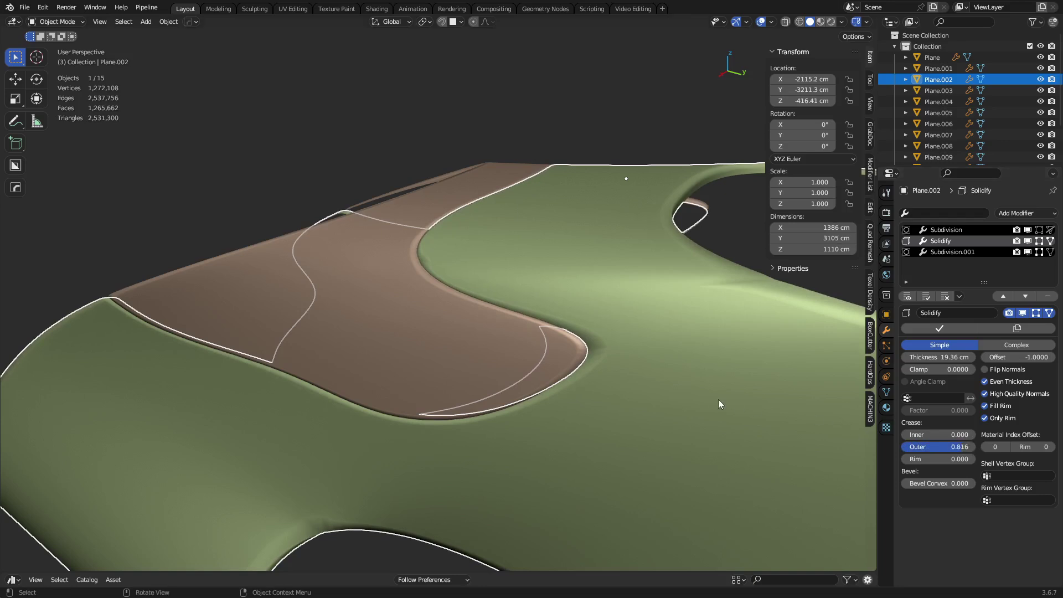
Step: Set the first Subdivision modifier to level 1 on both the shell and the panel
{"action": "left_click", "coordinate": [943, 251]}
{"action": "left_click", "coordinate": [948, 230]}
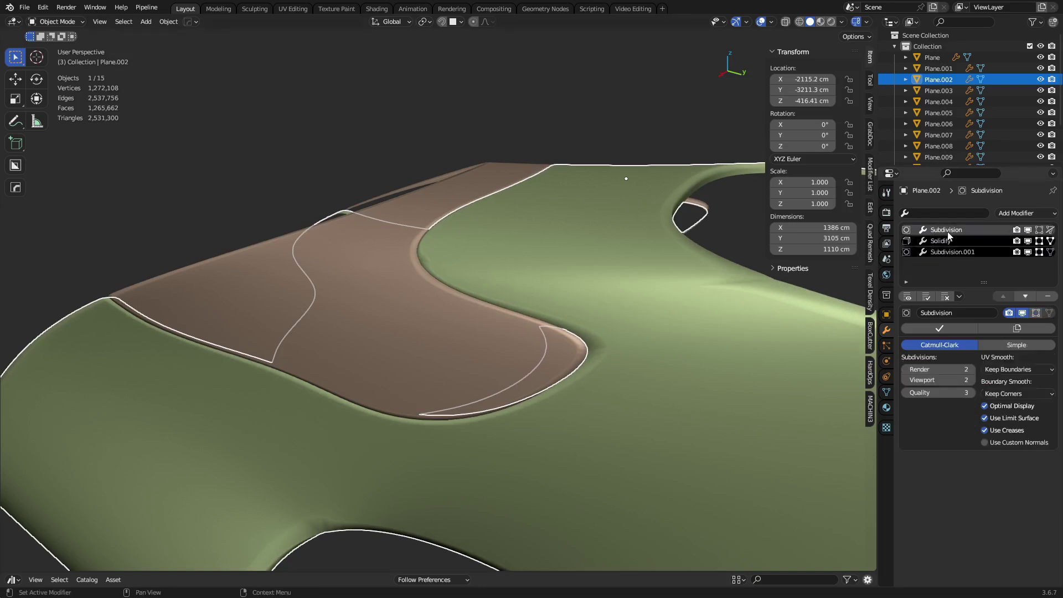
{"action": "key", "text": "ctrl+1"}
{"action": "left_click", "coordinate": [533, 363]}
{"action": "key", "text": "ctrl+1"}
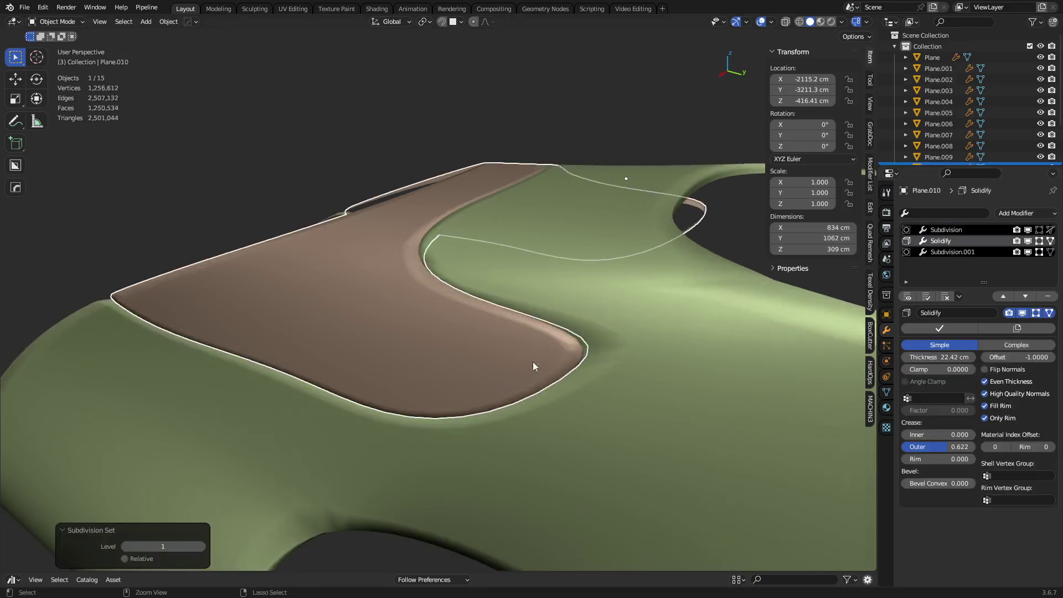
Step: Raise the first Subdivision modifier to level 3 on both the shell and the panel
{"action": "left_click", "coordinate": [966, 253]}
{"action": "left_click", "coordinate": [694, 387]}
{"action": "key", "text": "ctrl+2"}
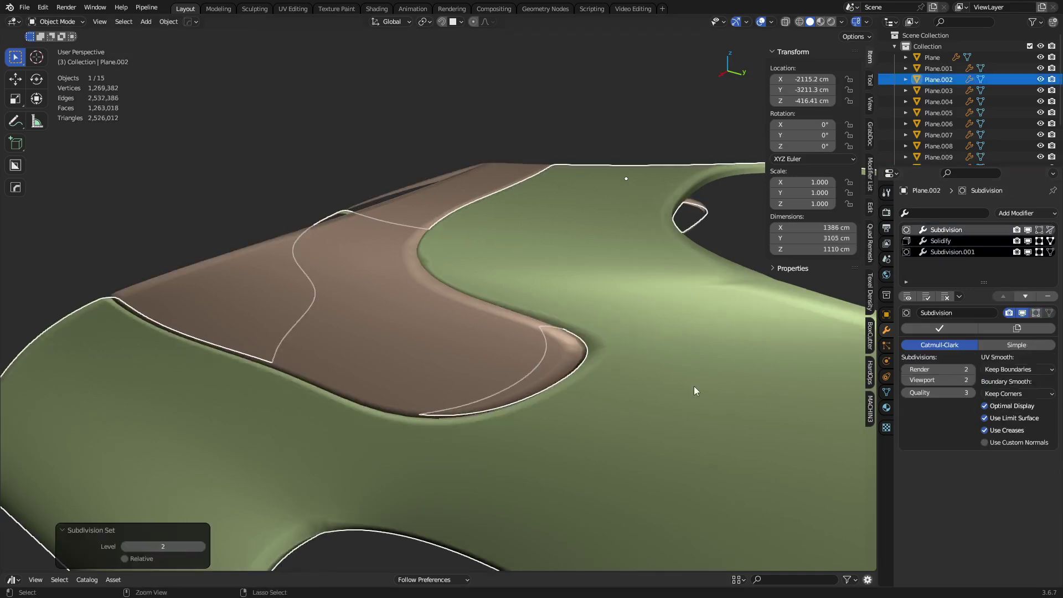
{"action": "left_click", "coordinate": [466, 354]}
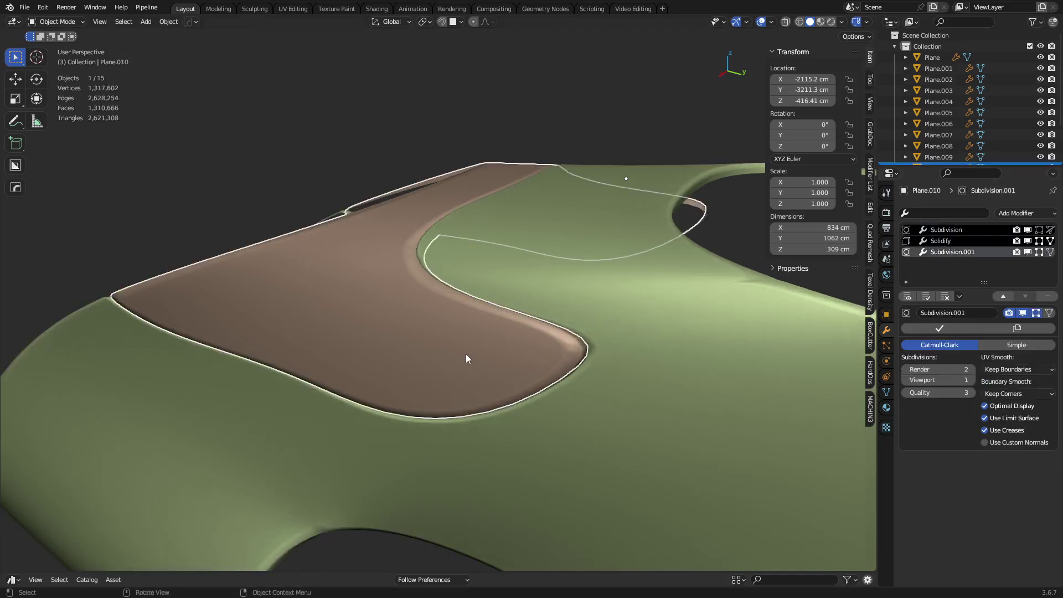
{"action": "key", "text": "ctrl+3"}
Step: Inspect the seam between panel and shell from another angle, checking the panel's mesh cage in edit mode
{"action": "key", "text": "a"}
{"action": "key", "text": "alt+a"}
{"action": "middle_click_drag", "start_coordinate": [599, 381], "coordinate": [452, 359]}
{"action": "left_click", "coordinate": [466, 353]}
{"action": "key", "text": "ctrl+Tab"}
{"action": "left_click", "coordinate": [501, 327]}
{"action": "left_click", "coordinate": [406, 362]}
{"action": "key", "text": "ctrl+Tab"}
{"action": "left_click", "coordinate": [416, 336]}
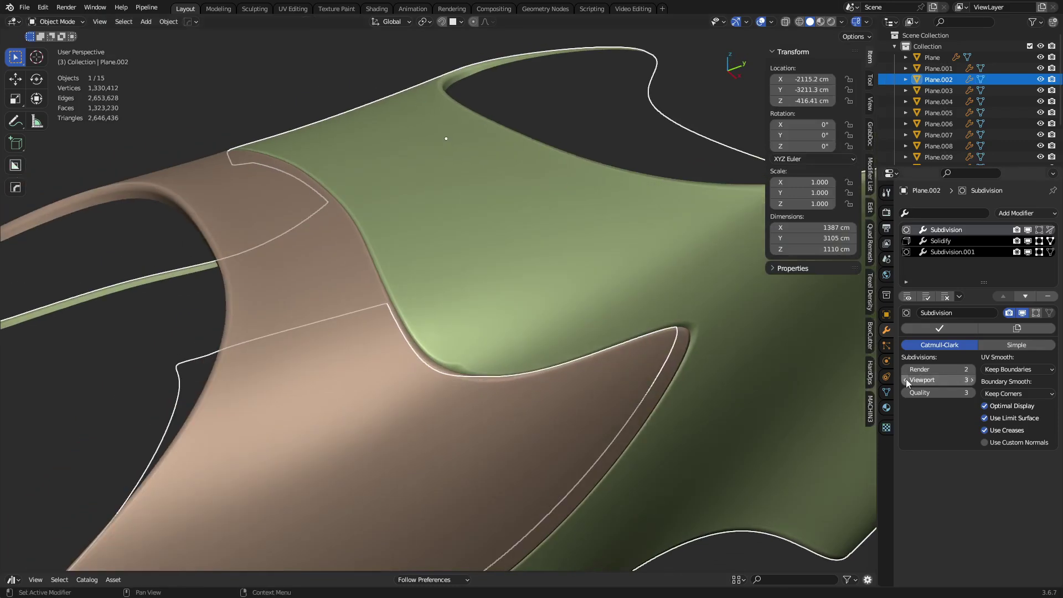
Step: Reduce the first Subdivision modifier's viewport level to 1 on the shell and the panel
{"action": "left_click", "coordinate": [906, 380]}
{"action": "left_click", "coordinate": [662, 339]}
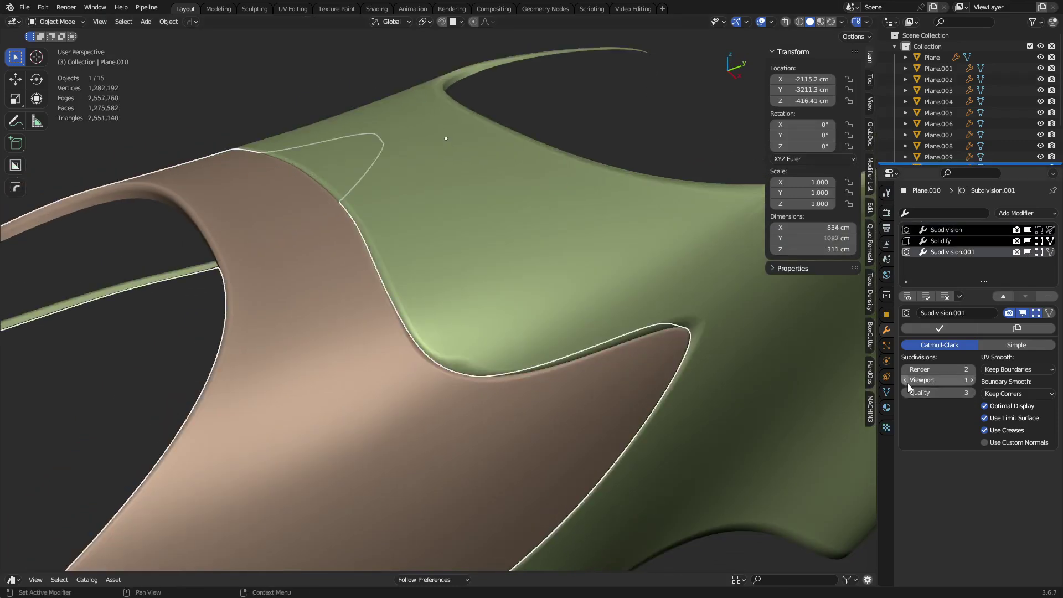
{"action": "left_click", "coordinate": [637, 331]}
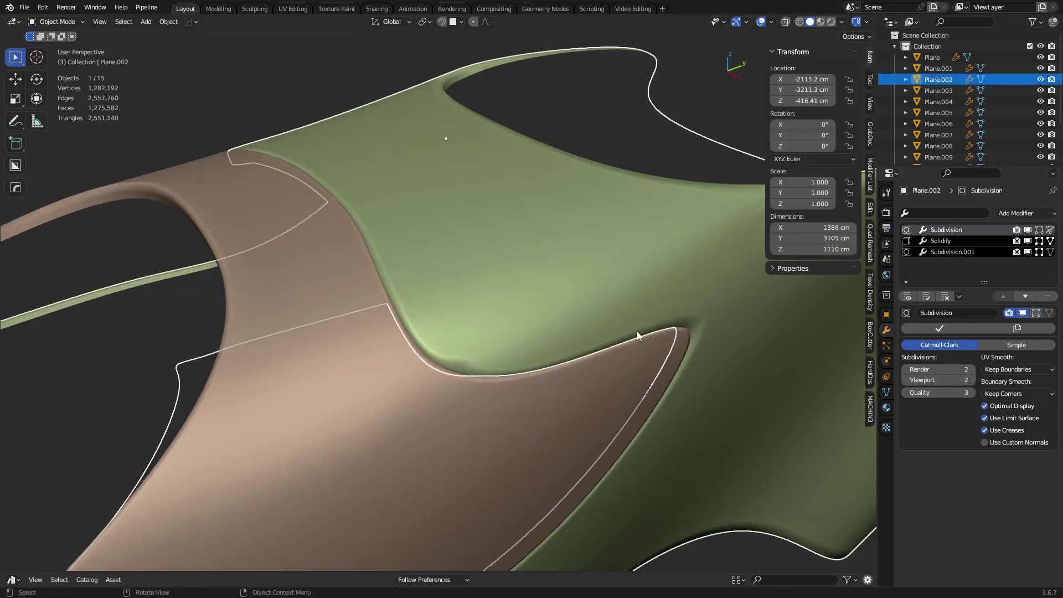
{"action": "left_click", "coordinate": [906, 381]}
{"action": "left_click", "coordinate": [634, 386]}
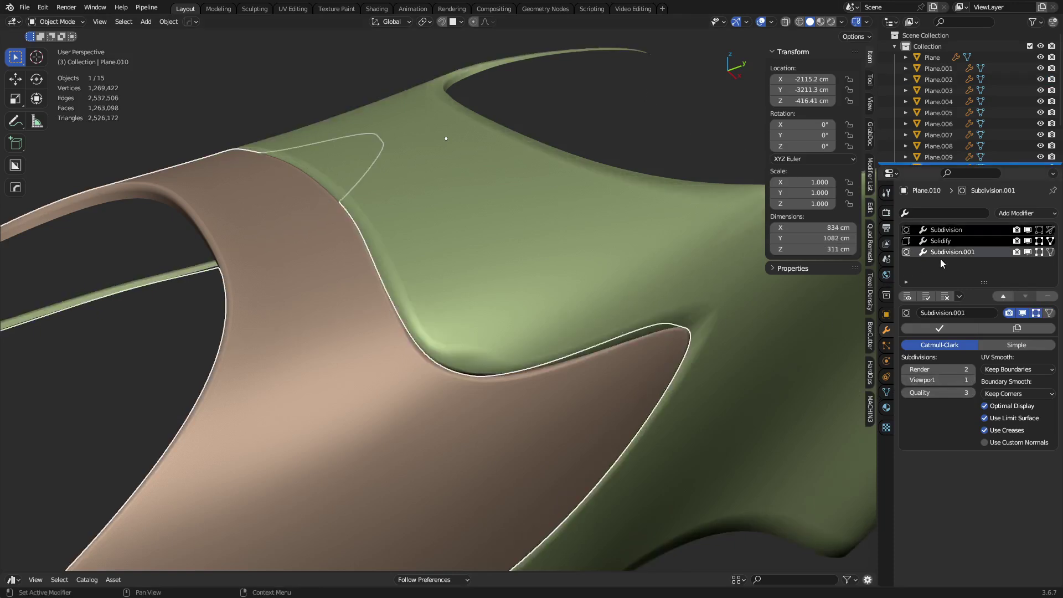
{"action": "left_click", "coordinate": [948, 230]}
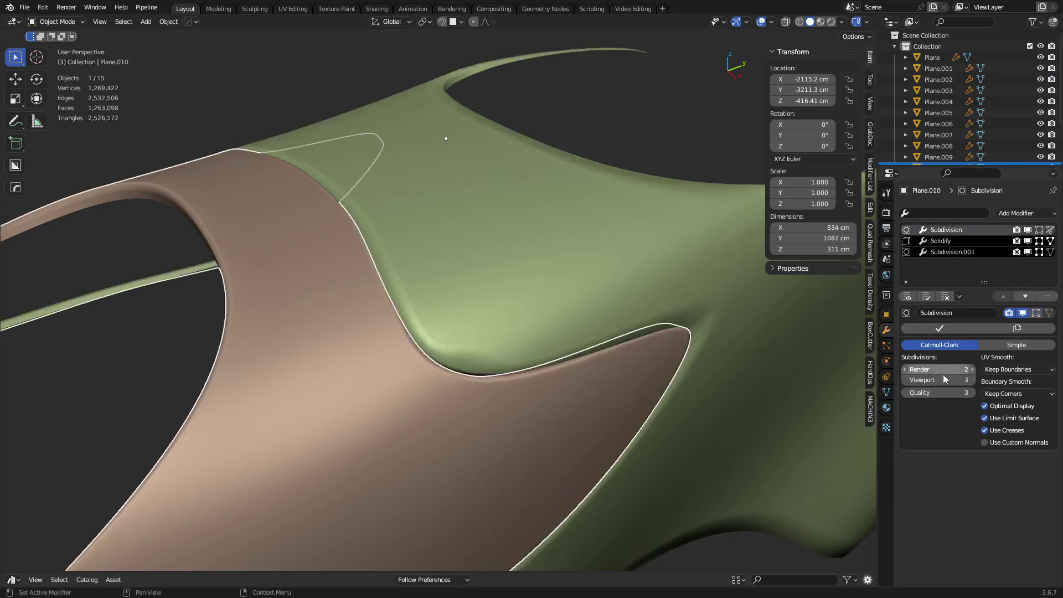
{"action": "left_click", "coordinate": [906, 381]}
{"action": "left_click", "coordinate": [905, 381]}
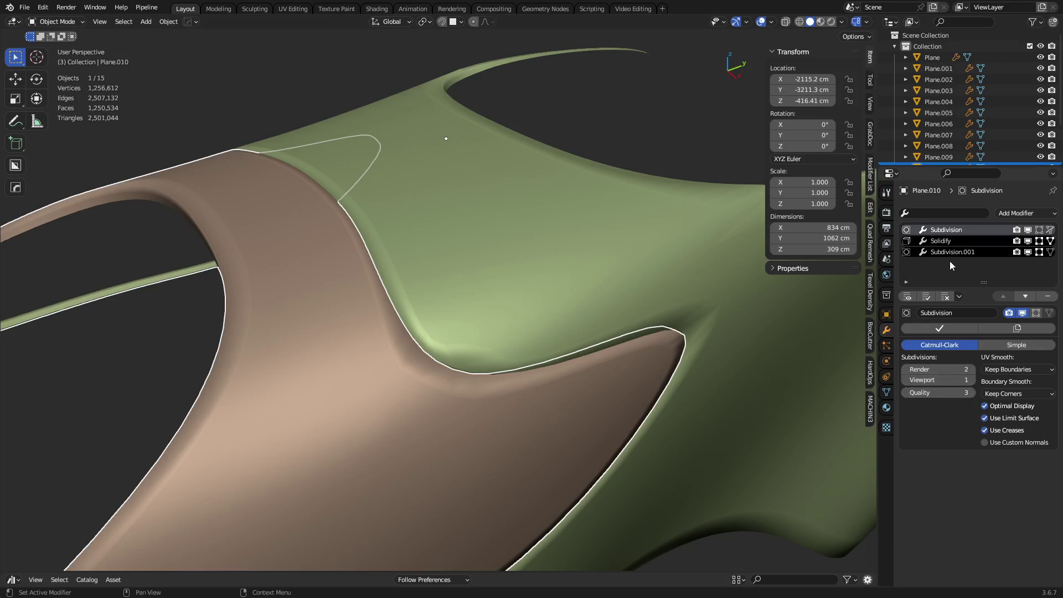
Step: Set the viewport level to 2 on the panel's second Subdivision modifier and on the shell's first one
{"action": "left_click", "coordinate": [762, 393]}
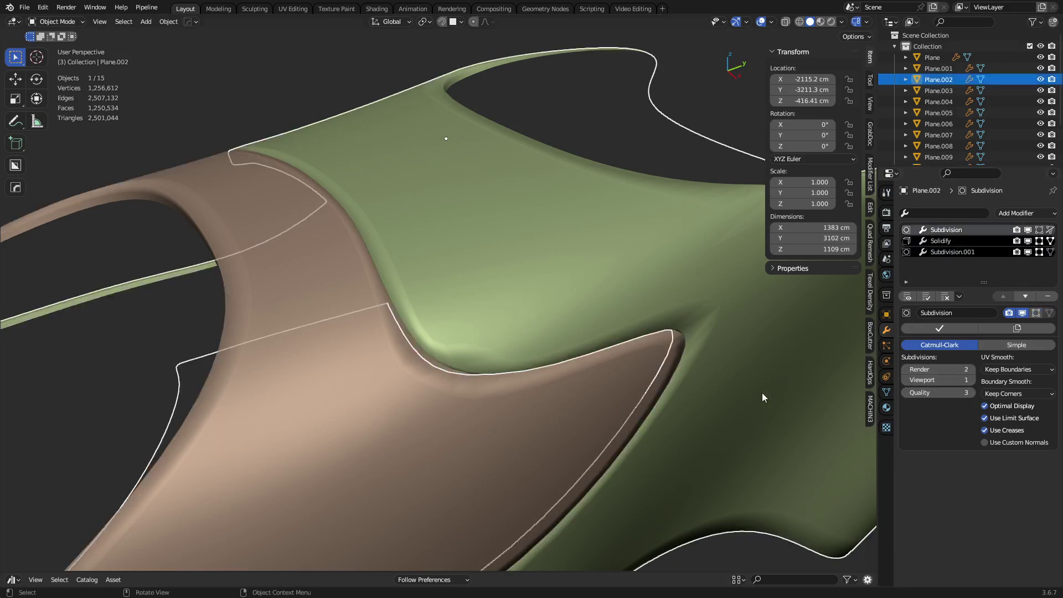
{"action": "left_click", "coordinate": [613, 401]}
{"action": "left_click", "coordinate": [972, 381]}
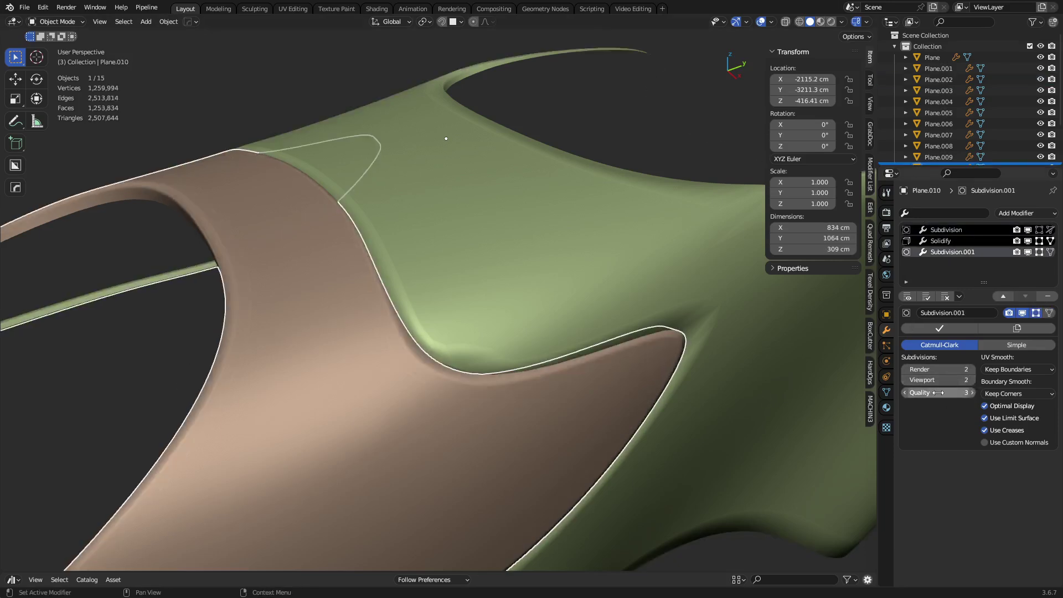
{"action": "left_click", "coordinate": [776, 396]}
{"action": "left_click", "coordinate": [975, 380]}
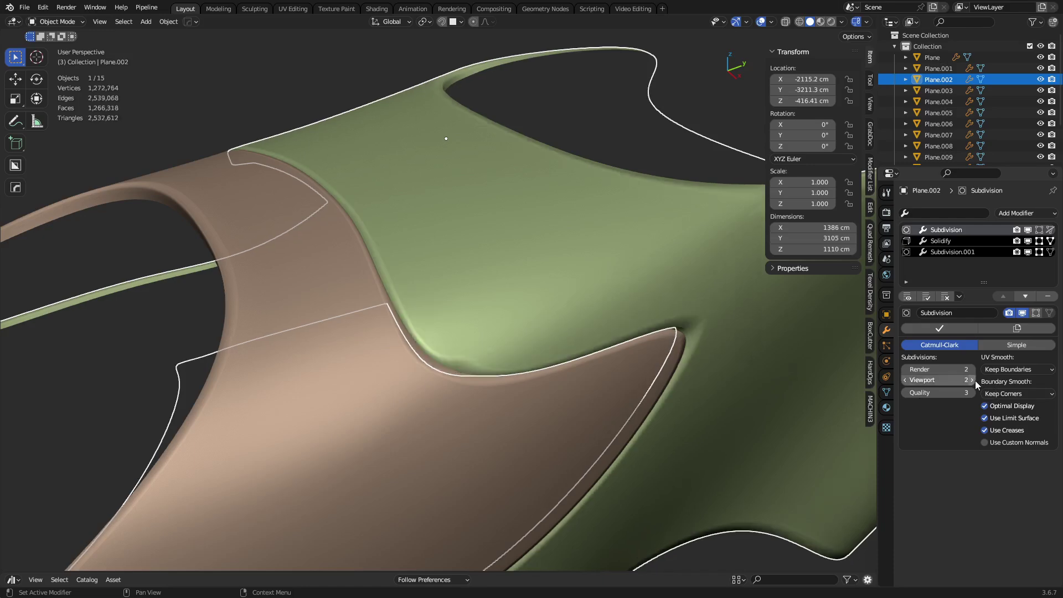
Step: Clear the selection and show the wireframe overlay on the panel and shell
{"action": "key", "text": "a"}
{"action": "left_click", "coordinate": [528, 358]}
{"action": "key", "text": "Tab"}
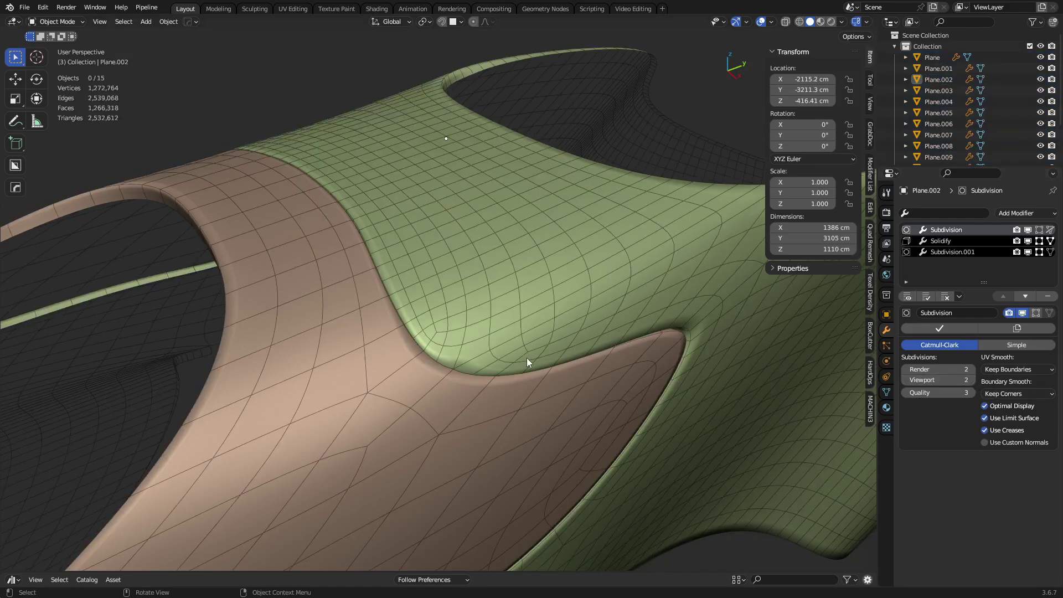
Step: Examine the shell's mesh cage around the panel's pointed corner in edit mode, using X-ray to see through the surface
{"action": "middle_click", "coordinate": [676, 334], "text": "alt"}
{"action": "scroll", "coordinate": [522, 360], "scroll_direction": "up", "scroll_amount": 4}
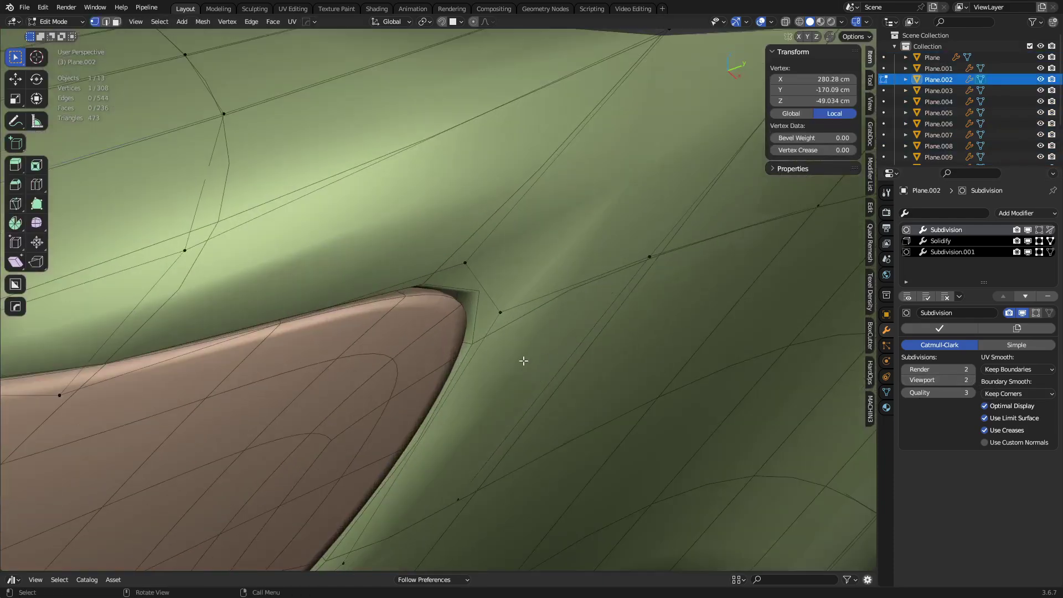
{"action": "middle_click_drag", "start_coordinate": [522, 361], "coordinate": [640, 297]}
{"action": "key", "text": "alt+z"}
{"action": "middle_click_drag", "start_coordinate": [480, 344], "coordinate": [510, 311]}
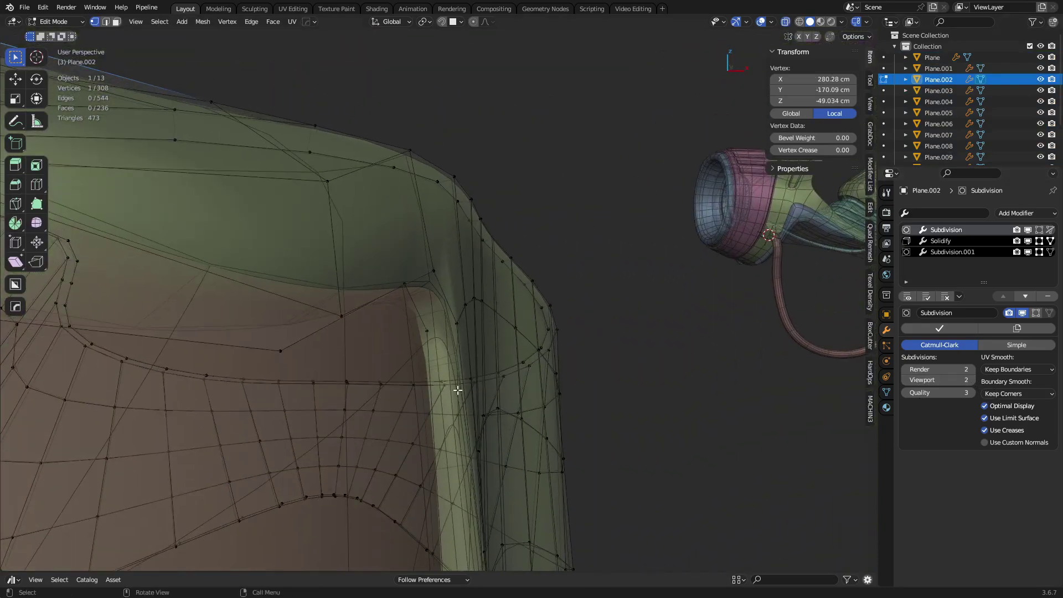
{"action": "scroll", "coordinate": [532, 337], "scroll_direction": "down", "scroll_amount": 1}
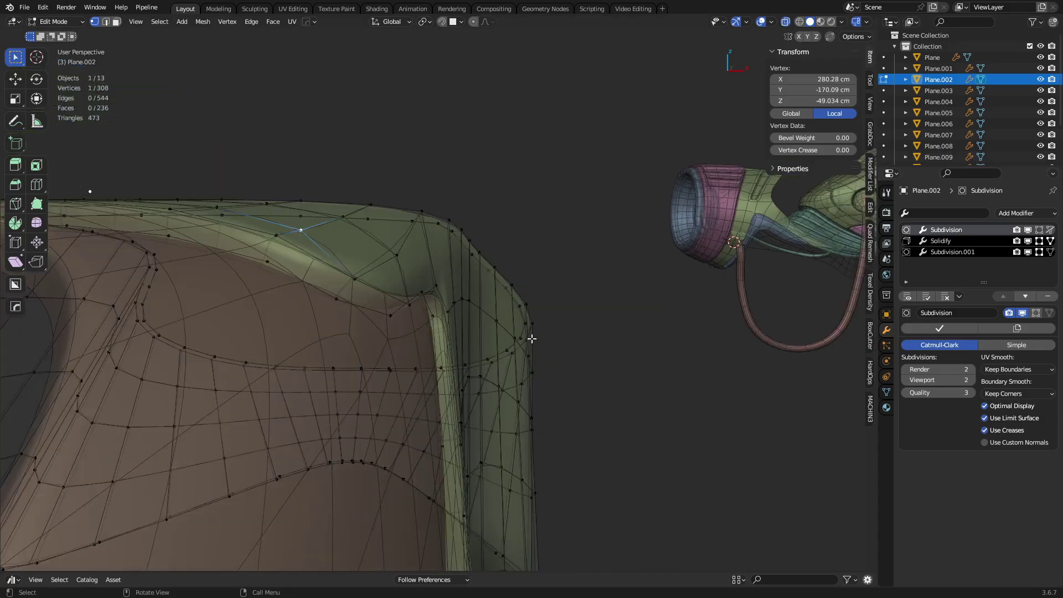
{"action": "key", "text": "ctrl+Tab"}
{"action": "left_click", "coordinate": [456, 339]}
{"action": "middle_click_drag", "start_coordinate": [446, 345], "coordinate": [479, 388]}
{"action": "key", "text": "alt+z"}
{"action": "key", "text": "alt+a"}
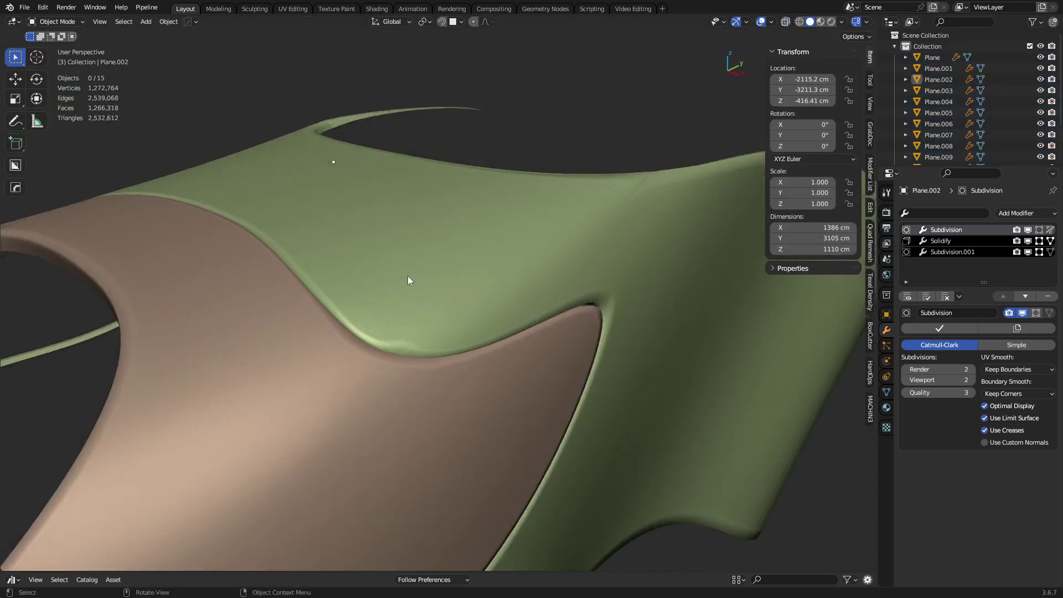
Step: Examine the shell and panel seam with the wireframe overlay shown, checking the shell's mesh in edit mode
{"action": "middle_click_drag", "start_coordinate": [408, 280], "coordinate": [504, 291]}
{"action": "left_click", "coordinate": [539, 310]}
{"action": "scroll", "coordinate": [447, 367], "scroll_direction": "up", "scroll_amount": 3}
{"action": "middle_click_drag", "start_coordinate": [584, 383], "coordinate": [466, 370], "text": "shift"}
{"action": "key", "text": "shift+w"}
{"action": "key", "text": "ctrl+Tab"}
{"action": "left_click", "coordinate": [505, 369]}
{"action": "key", "text": "ctrl+Tab"}
{"action": "left_click", "coordinate": [430, 383]}
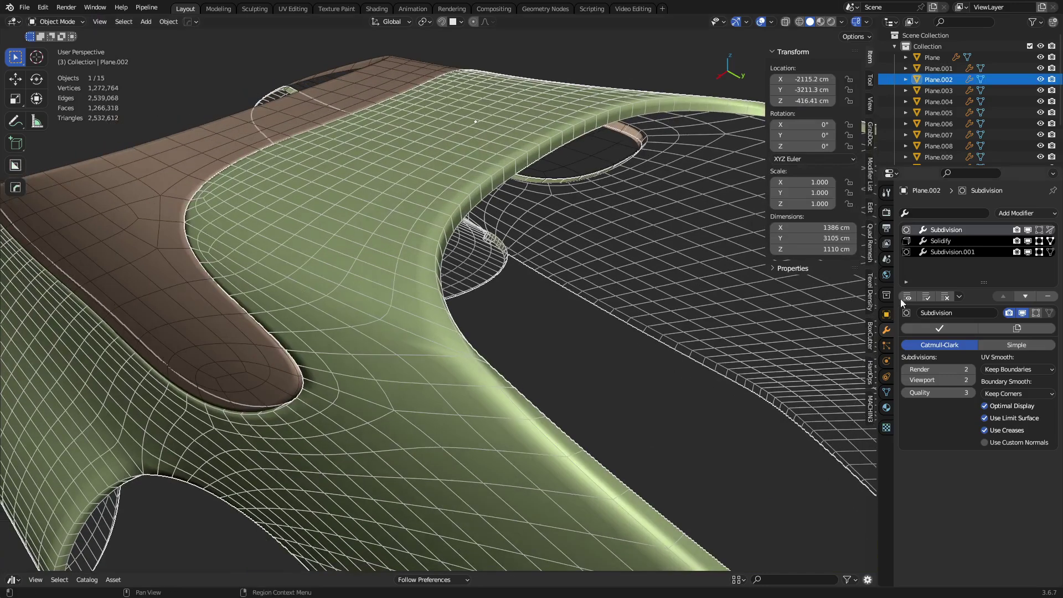
Step: Remove the shell's second Subdivision modifier and set the remaining Subdivision's viewport level to 1
{"action": "left_click", "coordinate": [962, 241]}
{"action": "right_click", "coordinate": [527, 275]}
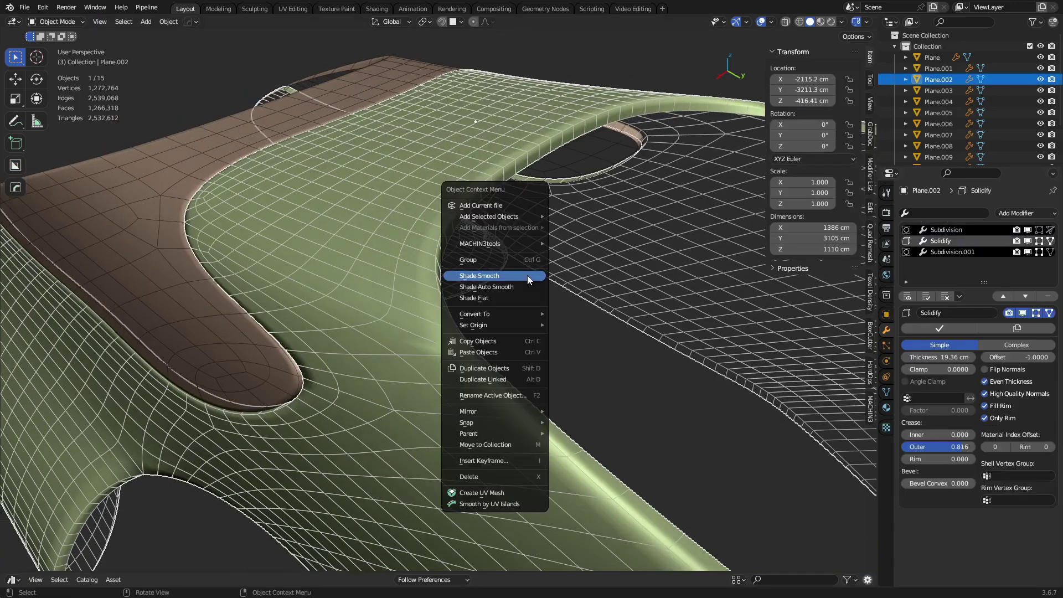
{"action": "left_click", "coordinate": [974, 252]}
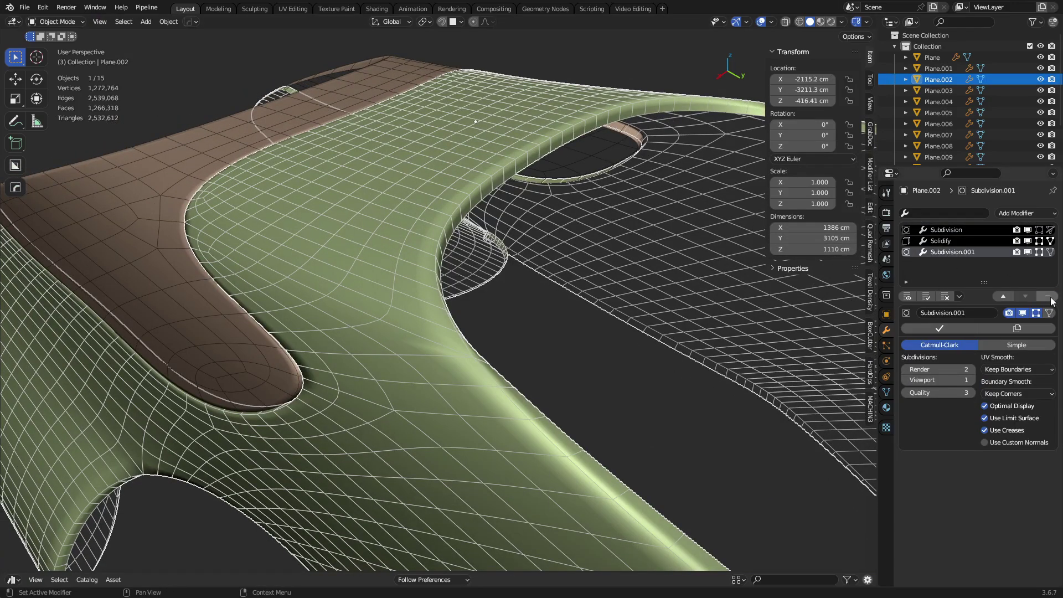
{"action": "left_click", "coordinate": [1047, 296]}
{"action": "middle_click_drag", "start_coordinate": [532, 310], "coordinate": [563, 311]}
{"action": "left_click", "coordinate": [954, 230]}
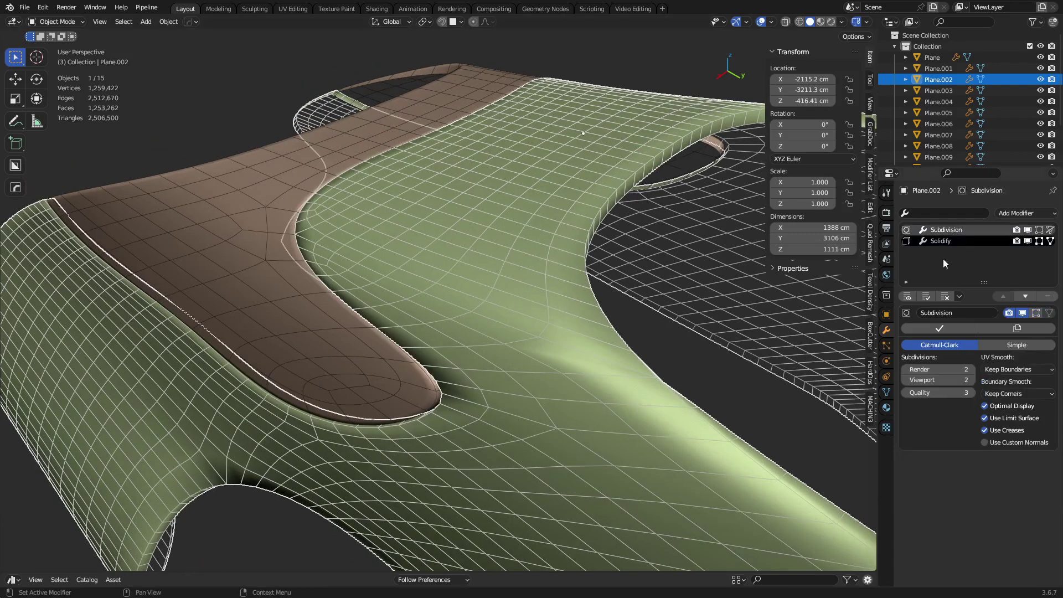
Step: Remove the brown panel's second Subdivision modifier and set its remaining Subdivision's viewport level to 1
{"action": "left_click", "coordinate": [332, 356]}
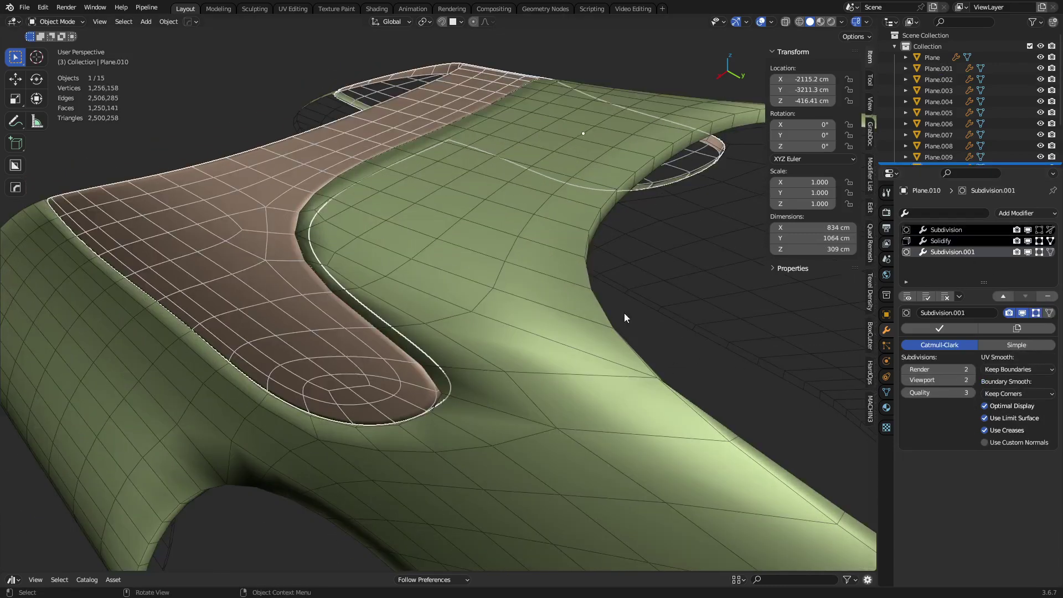
{"action": "left_click", "coordinate": [1048, 297]}
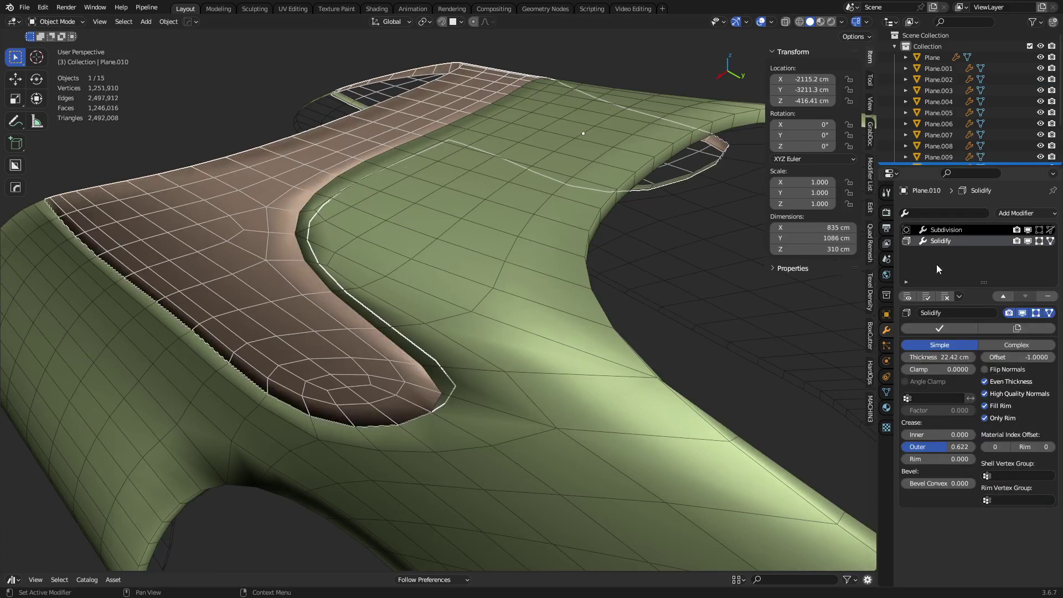
{"action": "left_click", "coordinate": [955, 231]}
{"action": "key", "text": "ctrl+1"}
Step: Select the panel and the shell together and convert both to real meshes, applying their modifiers
{"action": "left_click", "coordinate": [509, 367]}
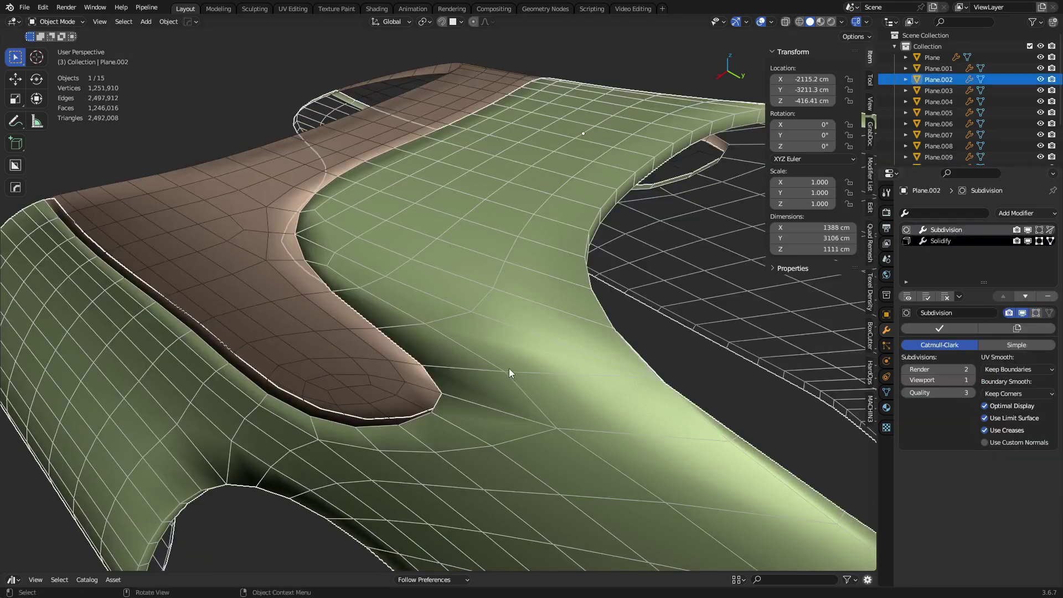
{"action": "left_click", "coordinate": [397, 373]}
{"action": "left_click_drag", "start_coordinate": [452, 323], "coordinate": [454, 320], "text": "alt"}
{"action": "middle_click_drag", "start_coordinate": [454, 324], "coordinate": [839, 275], "text": "shift"}
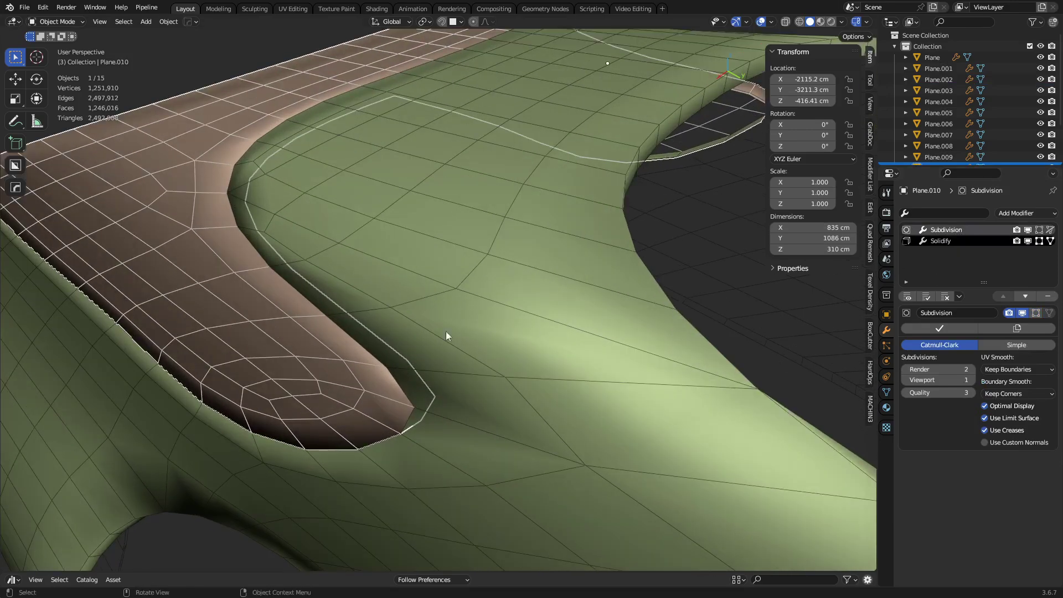
{"action": "middle_click_drag", "start_coordinate": [446, 331], "coordinate": [540, 316], "text": "shift"}
{"action": "left_click", "coordinate": [540, 317], "text": "shift"}
{"action": "right_click", "coordinate": [540, 317]}
{"action": "mouse_move", "coordinate": [534, 367]}
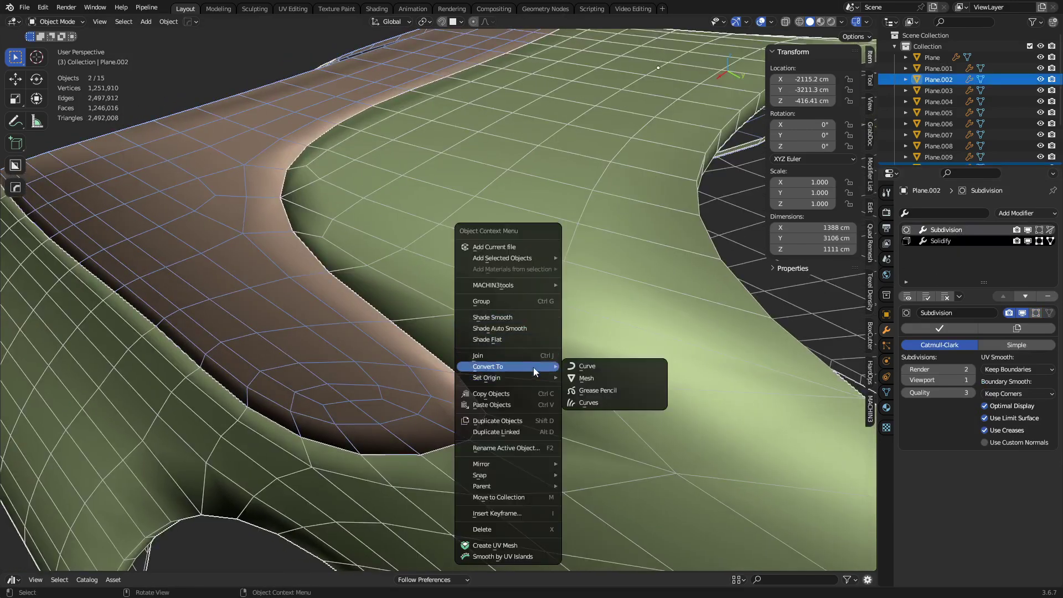
{"action": "left_click", "coordinate": [601, 377]}
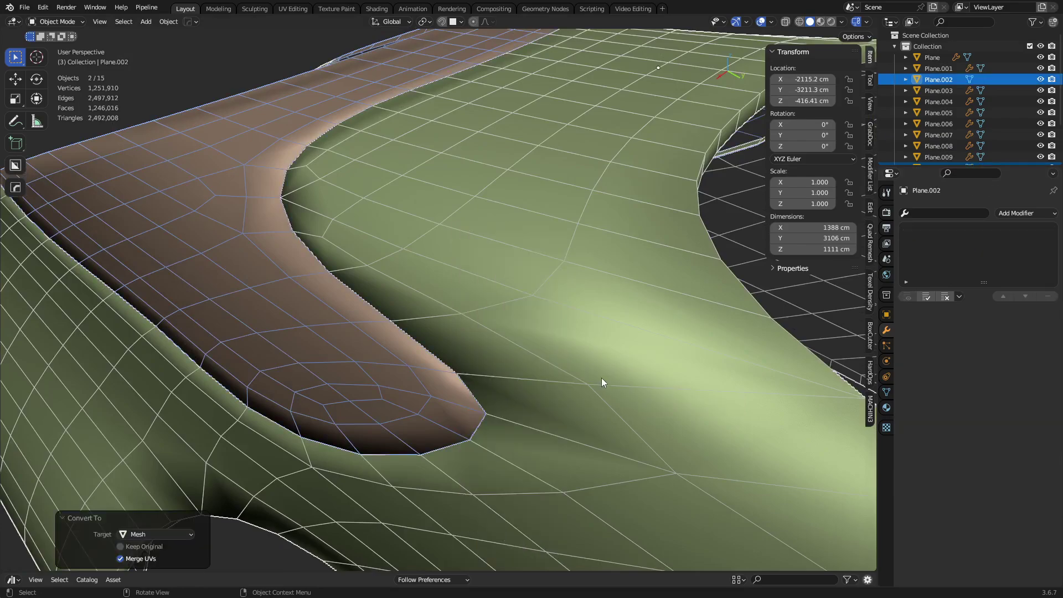
Step: Isolate the brown panel in local view and open it in edit mode
{"action": "middle_click_drag", "start_coordinate": [602, 378], "coordinate": [398, 365]}
{"action": "left_click", "coordinate": [398, 365]}
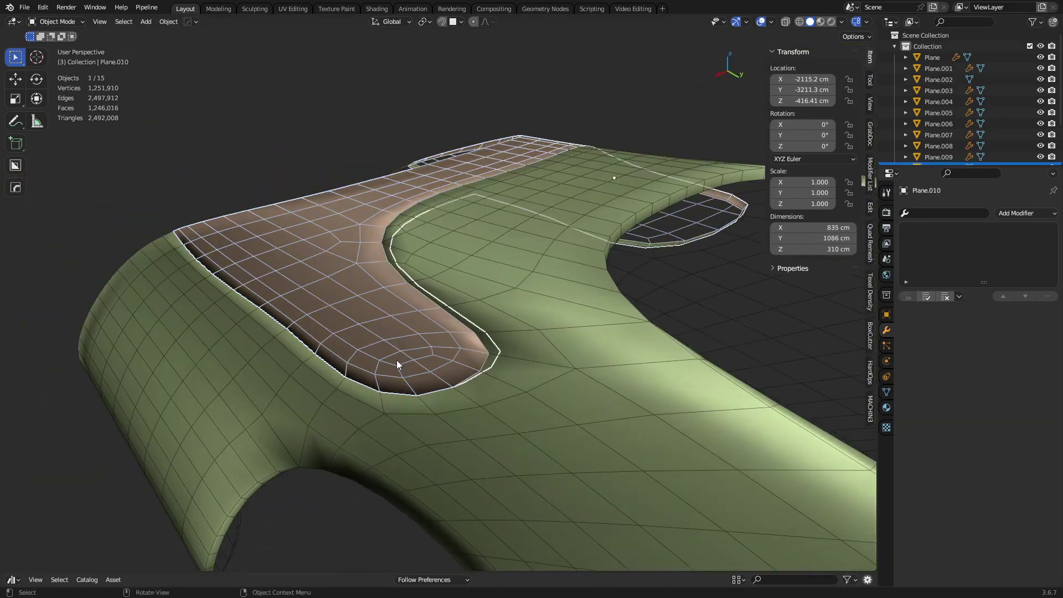
{"action": "key", "text": "slash"}
{"action": "key", "text": "Tab"}
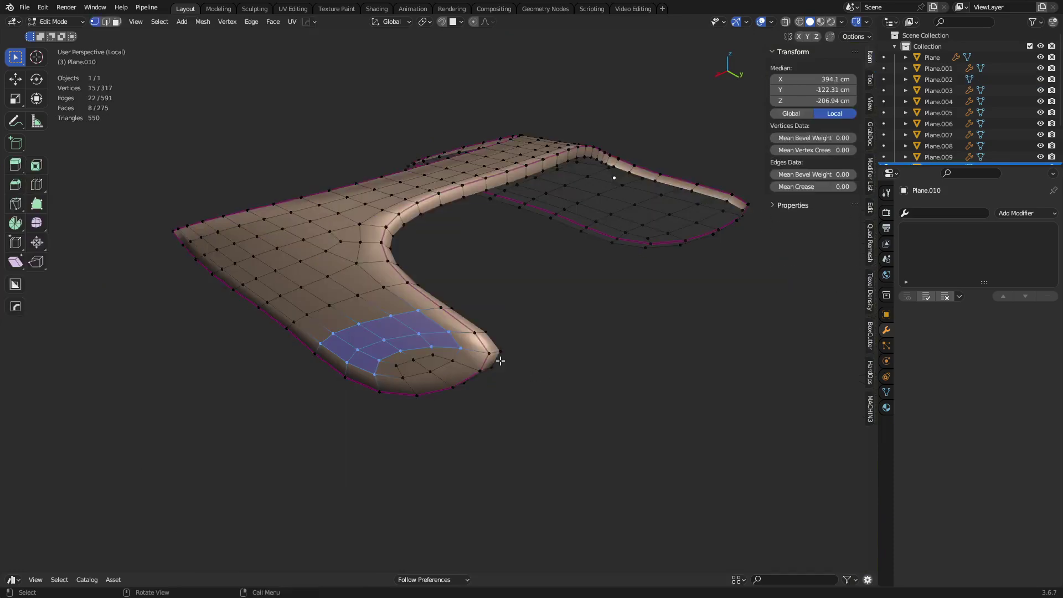
Step: Select the face loop around the panel's rim and reduce the selection to its boundary loop edges
{"action": "key", "text": "3"}
{"action": "left_click", "coordinate": [492, 354], "text": "alt"}
{"action": "middle_click_drag", "start_coordinate": [497, 355], "coordinate": [516, 383]}
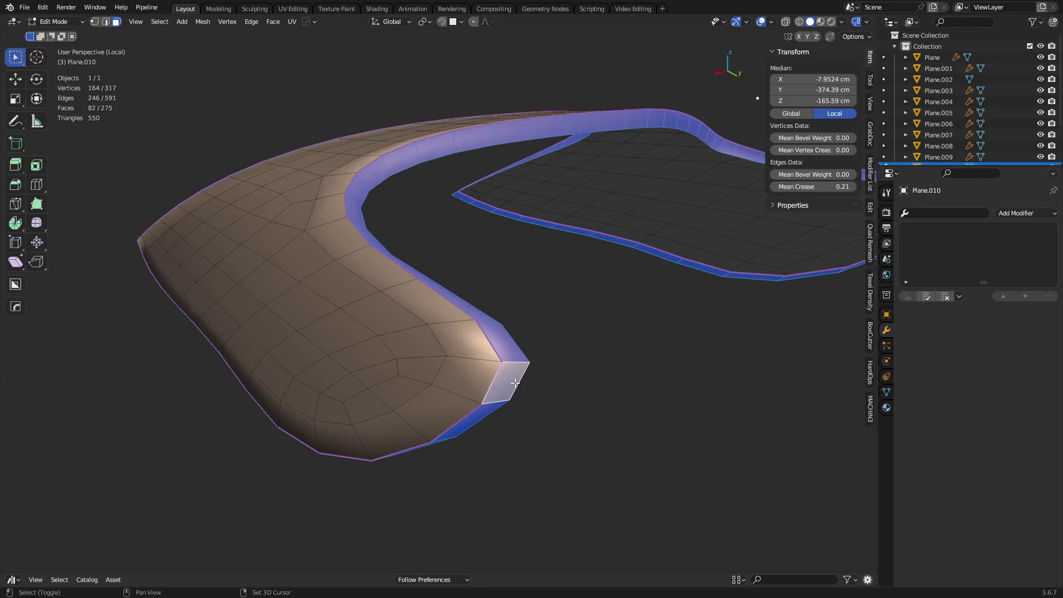
{"action": "left_click", "coordinate": [160, 22]}
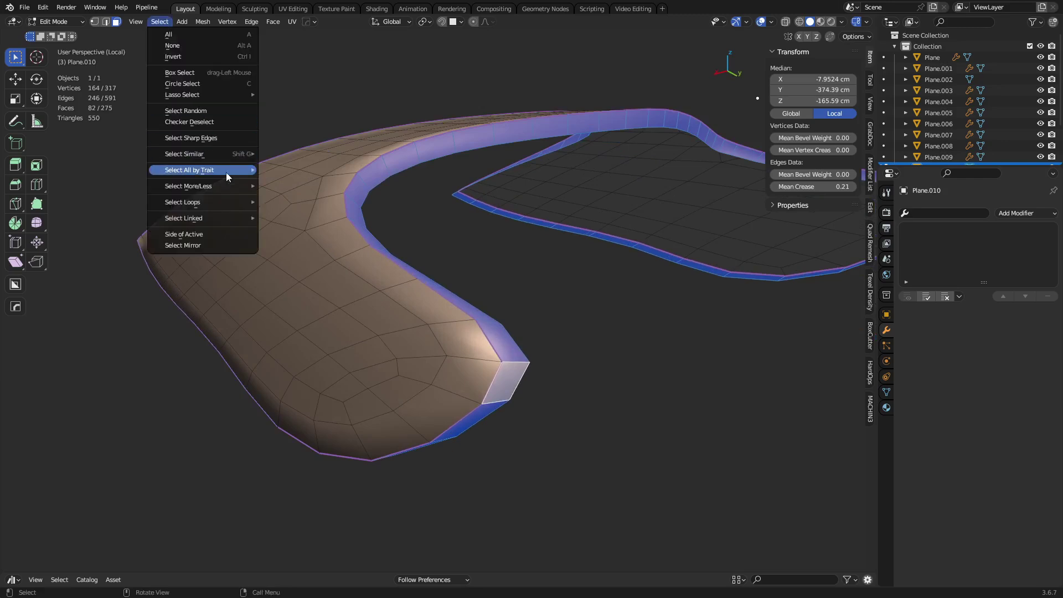
{"action": "mouse_move", "coordinate": [233, 203]}
{"action": "left_click", "coordinate": [306, 240]}
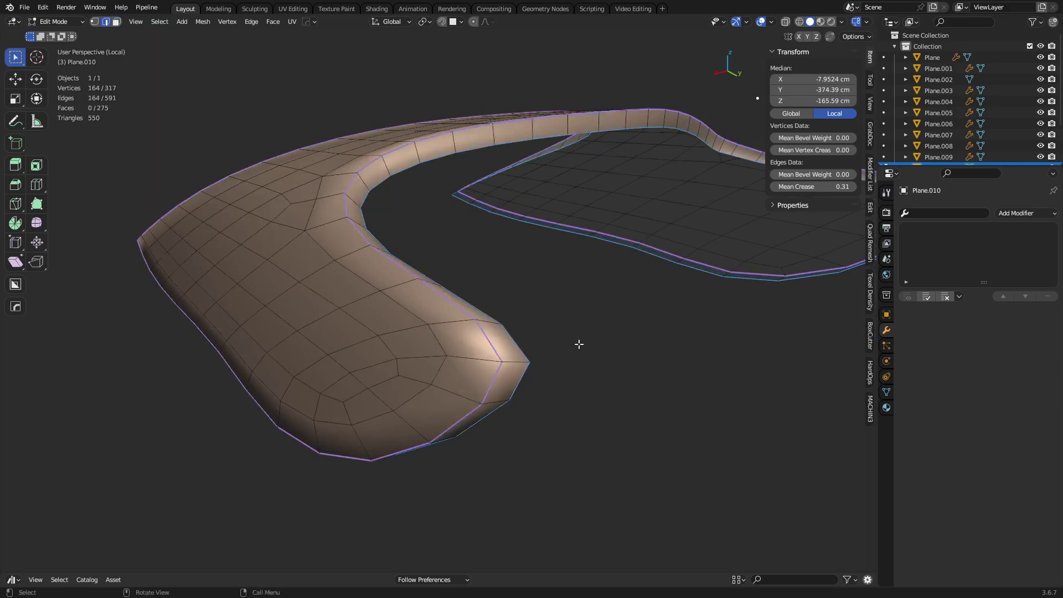
Step: Bevel the panel's selected rim edges with a 9.4 cm width, 2 segments and a shape of 1.000, and return to object mode
{"action": "key", "text": "ctrl+b"}
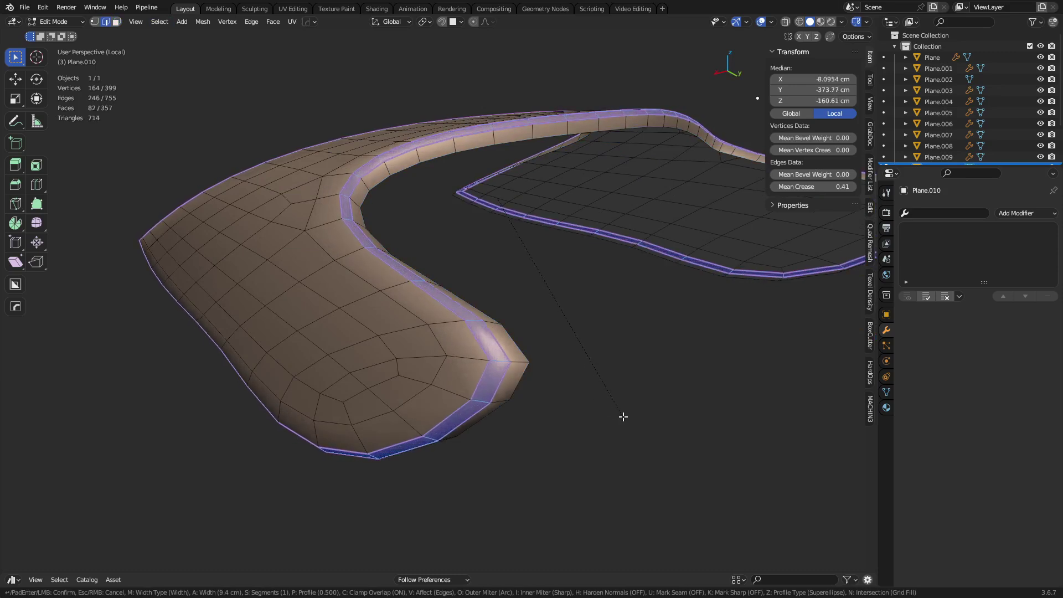
{"action": "scroll", "coordinate": [623, 416], "scroll_direction": "up", "scroll_amount": 1}
{"action": "left_click", "coordinate": [623, 416]}
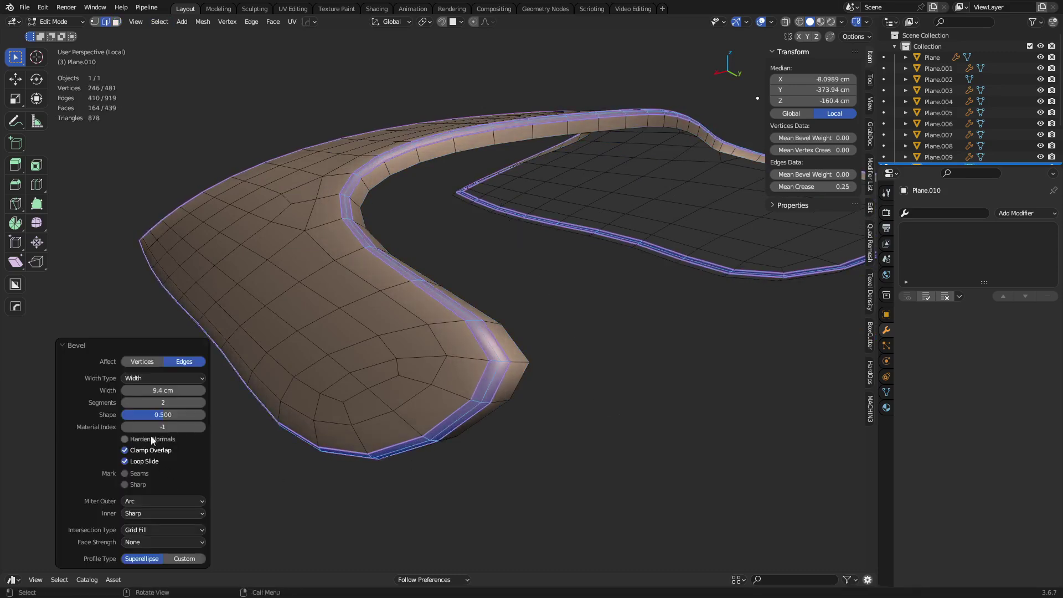
{"action": "left_click_drag", "start_coordinate": [161, 418], "coordinate": [182, 424]}
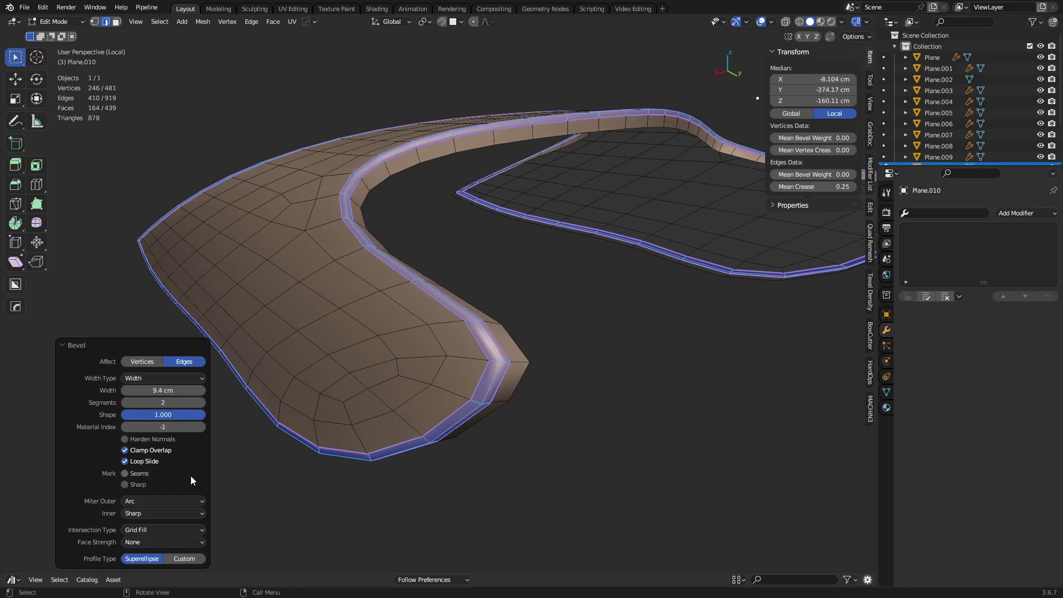
{"action": "key", "text": "ctrl+Tab"}
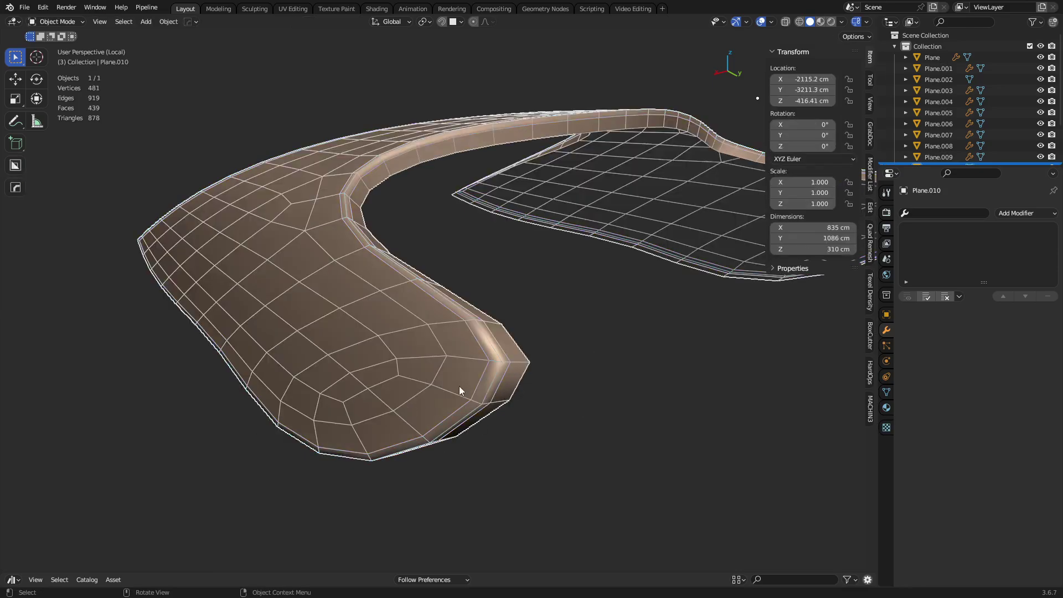
Step: Leave the panel's local view and isolate the green shell in edit mode
{"action": "scroll", "coordinate": [419, 373], "scroll_direction": "down", "scroll_amount": 3}
{"action": "key", "text": "KP_Divide"}
{"action": "left_click", "coordinate": [395, 404]}
{"action": "key", "text": "ctrl+Tab"}
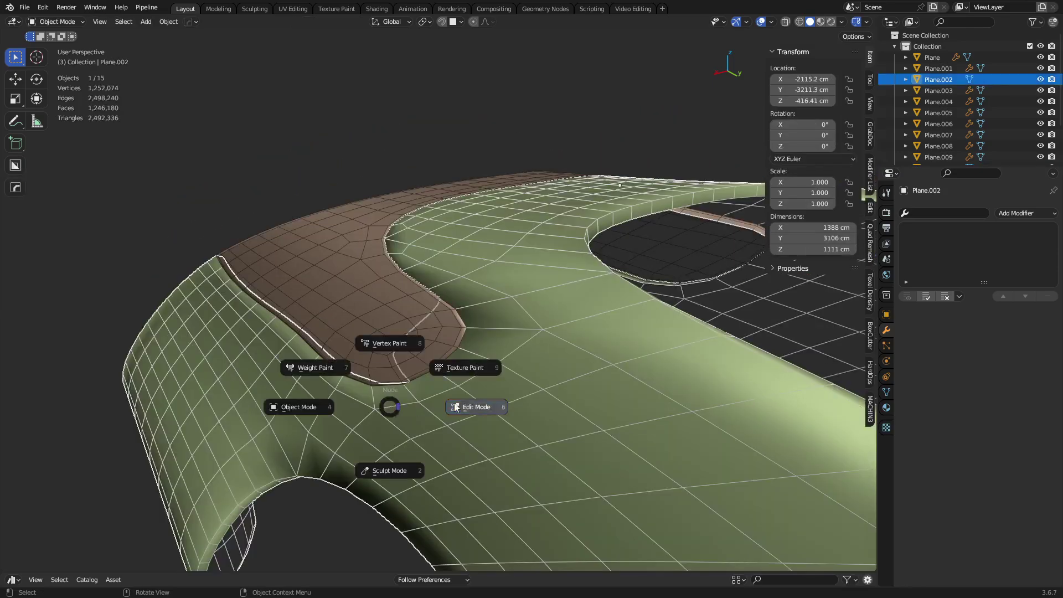
{"action": "middle_click_drag", "start_coordinate": [499, 403], "coordinate": [529, 389]}
{"action": "key", "text": "KP_Divide"}
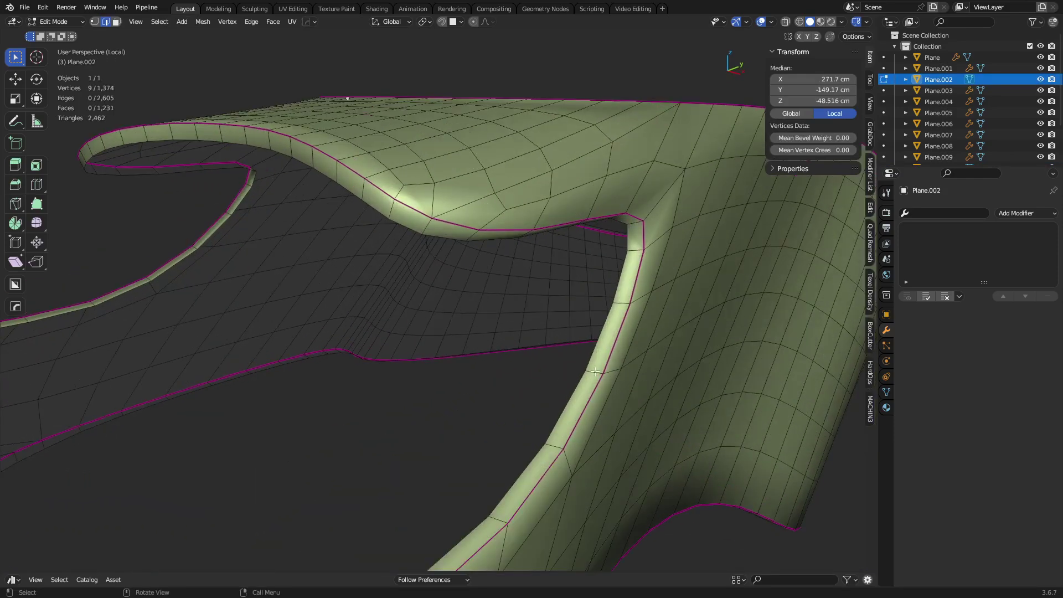
Step: Select the boundary edges of the shell's rim, bevel them with 2 segments and a profile of 1.000, and return to object mode
{"action": "key", "text": "alt+a"}
{"action": "left_click", "coordinate": [612, 303], "text": "alt"}
{"action": "key", "text": "shift+b"}
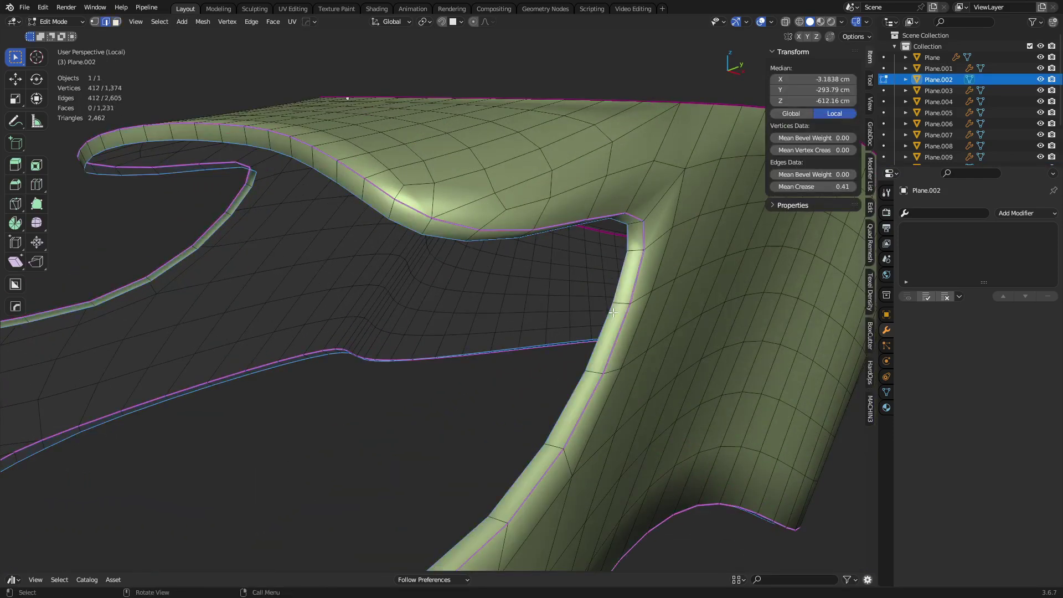
{"action": "right_click", "coordinate": [613, 312]}
{"action": "key", "text": "ctrl+b"}
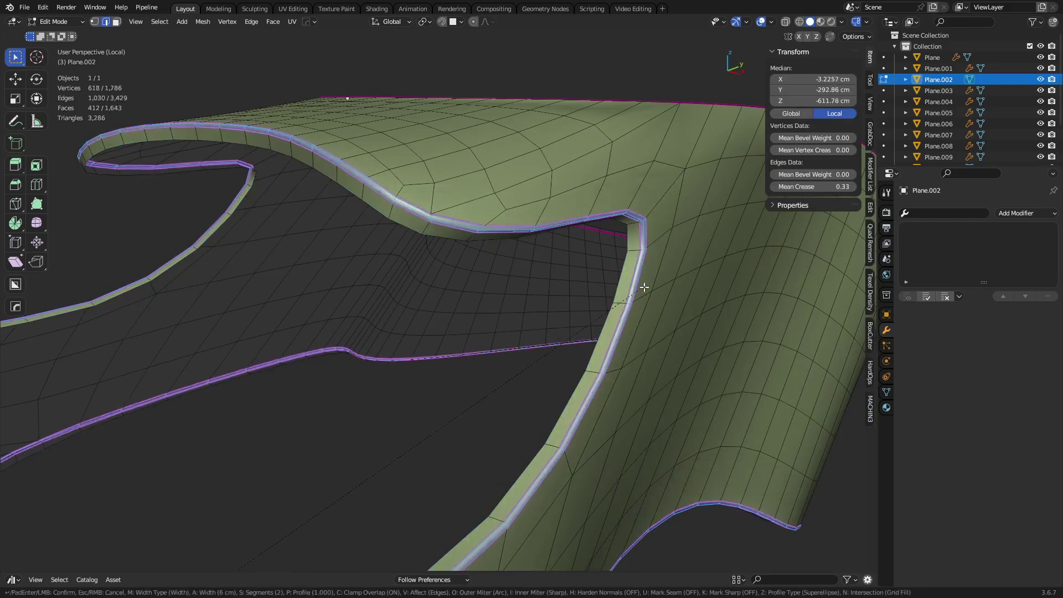
{"action": "left_click", "coordinate": [667, 274]}
{"action": "key", "text": "Tab"}
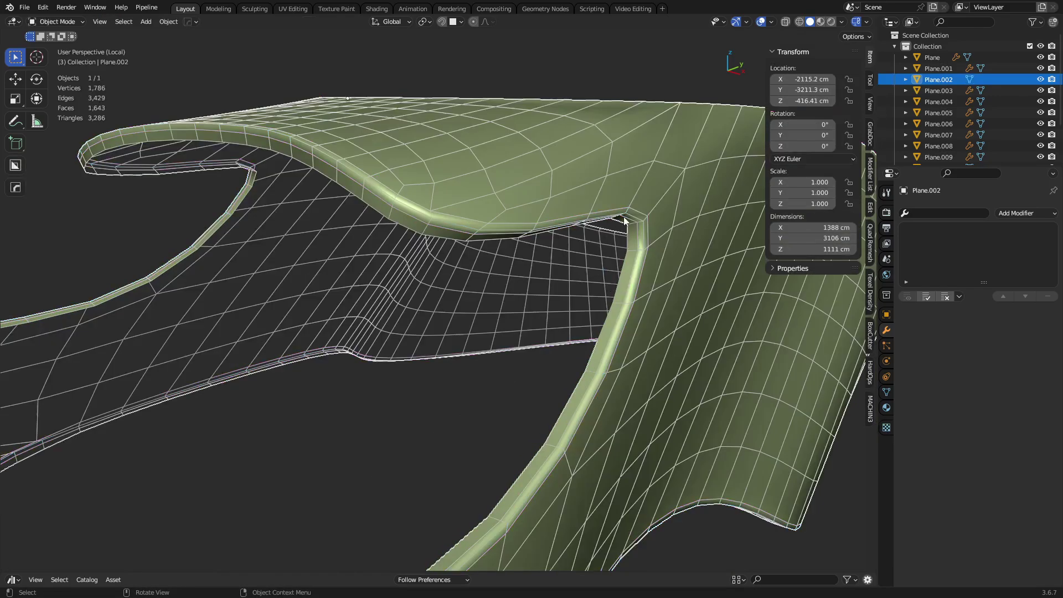
Step: Apply smooth shading to the shell and leave local view
{"action": "key", "text": "alt+a"}
{"action": "middle_click_drag", "start_coordinate": [610, 215], "coordinate": [491, 368]}
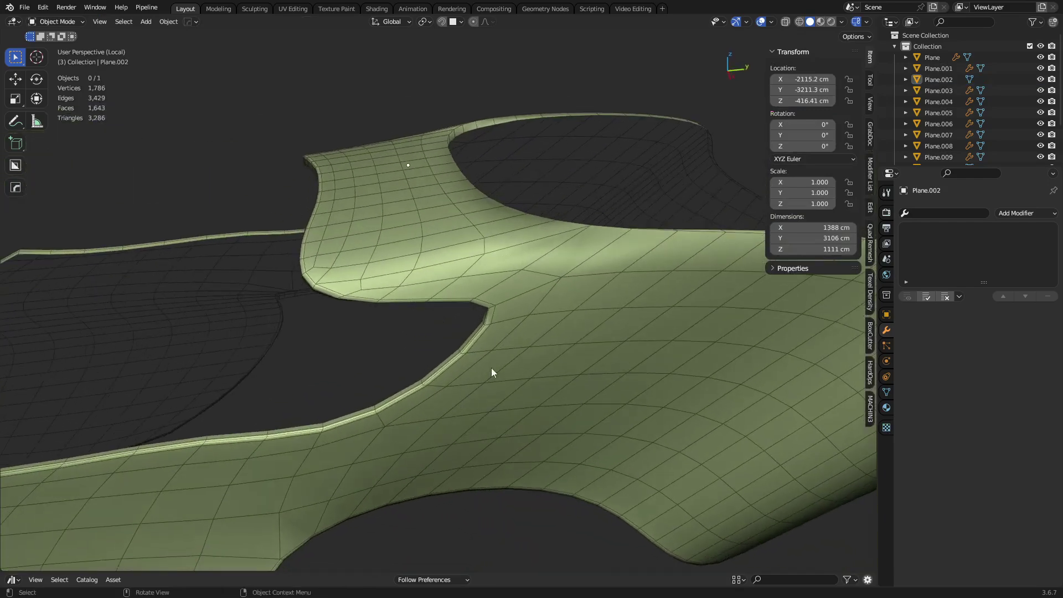
{"action": "left_click", "coordinate": [512, 345]}
{"action": "right_click", "coordinate": [511, 345]}
{"action": "left_click", "coordinate": [502, 304]}
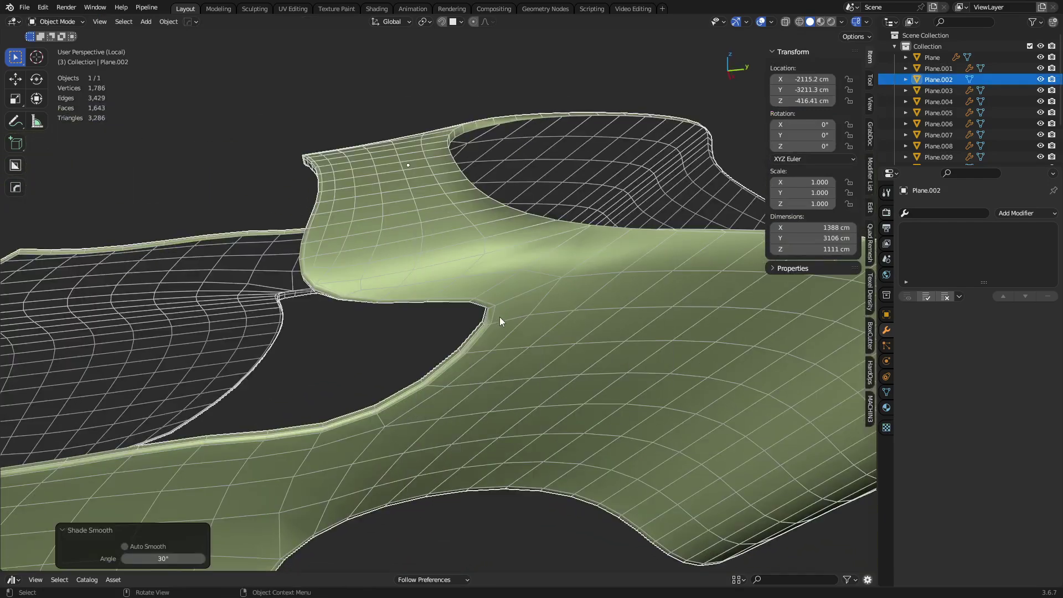
{"action": "key", "text": "KP_Divide"}
Step: Add a Subdivision modifier with viewport level 1 to the panel and to the shell
{"action": "scroll", "coordinate": [504, 320], "scroll_direction": "down", "scroll_amount": 3}
{"action": "left_click", "coordinate": [400, 325]}
{"action": "left_click", "coordinate": [505, 348], "text": "shift"}
{"action": "left_click", "coordinate": [375, 344]}
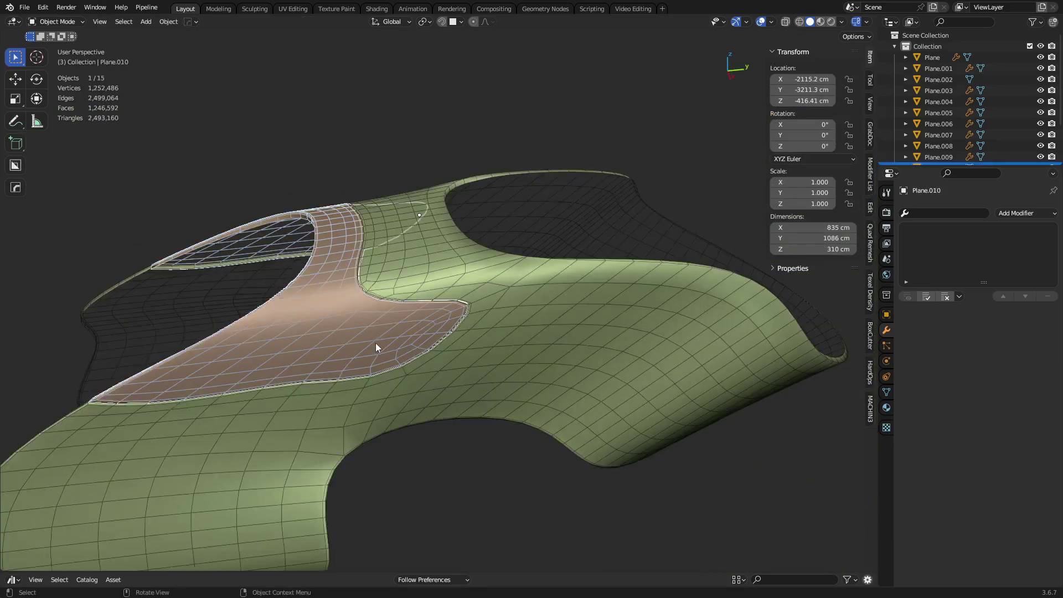
{"action": "key", "text": "ctrl+1"}
{"action": "left_click", "coordinate": [483, 351]}
{"action": "key", "text": "ctrl+1"}
{"action": "middle_click_drag", "start_coordinate": [484, 351], "coordinate": [383, 339]}
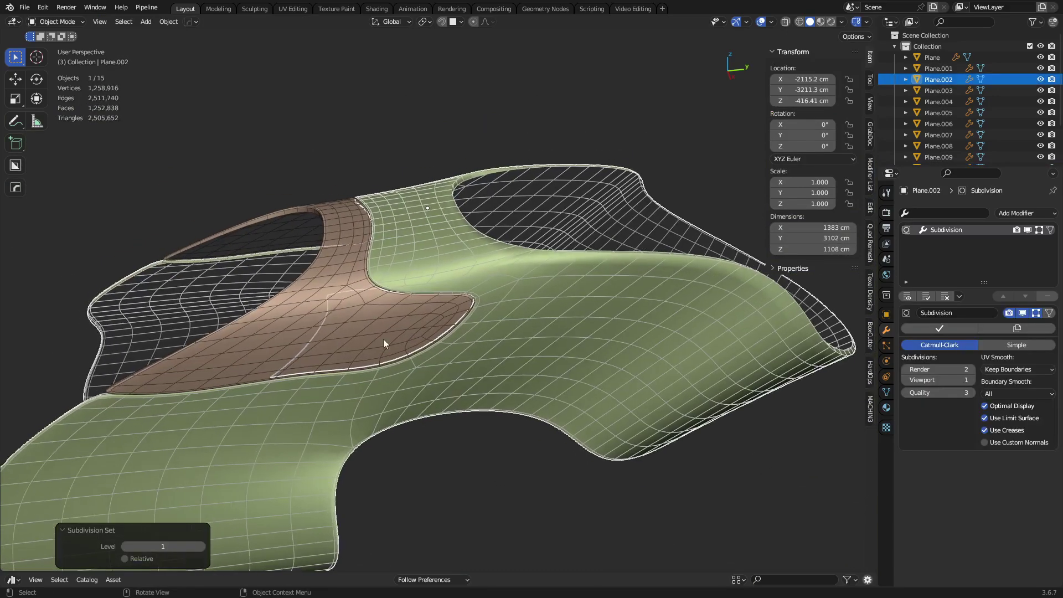
Step: Clear the selection and examine the beveled rims at the panel's end beside the shell up close
{"action": "scroll", "coordinate": [432, 346], "scroll_direction": "up", "scroll_amount": 3}
{"action": "key", "text": "a"}
{"action": "key", "text": "a"}
{"action": "middle_click_drag", "start_coordinate": [481, 354], "coordinate": [368, 324]}
{"action": "scroll", "coordinate": [410, 324], "scroll_direction": "up", "scroll_amount": 1}
{"action": "mouse_move", "coordinate": [450, 323]}
{"action": "middle_mouse_down"}
{"action": "mouse_move", "coordinate": [334, 340]}
{"action": "mouse_move", "coordinate": [343, 325]}
{"action": "mouse_move", "coordinate": [277, 343]}
{"action": "mouse_move", "coordinate": [525, 328]}
{"action": "mouse_move", "coordinate": [491, 336]}
{"action": "mouse_move", "coordinate": [454, 311]}
{"action": "middle_mouse_up"}
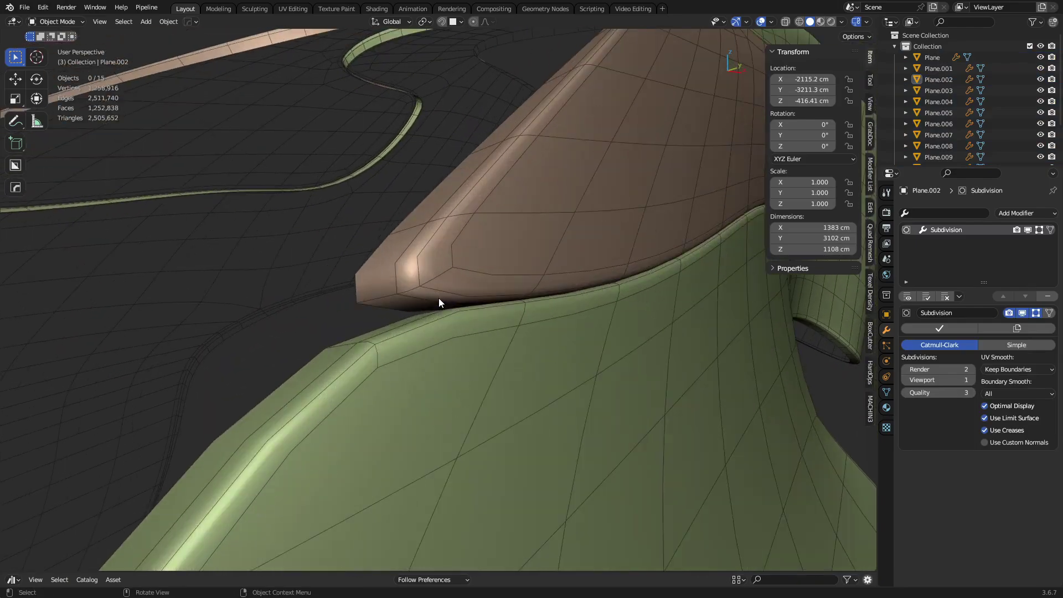
Step: Select a rim edge at the panel's end corner in edit mode and turn off the Subdivision modifier's edit mode display
{"action": "left_click", "coordinate": [438, 298]}
{"action": "key", "text": "Tab"}
{"action": "left_click", "coordinate": [354, 311]}
{"action": "middle_click_drag", "start_coordinate": [358, 311], "coordinate": [515, 347]}
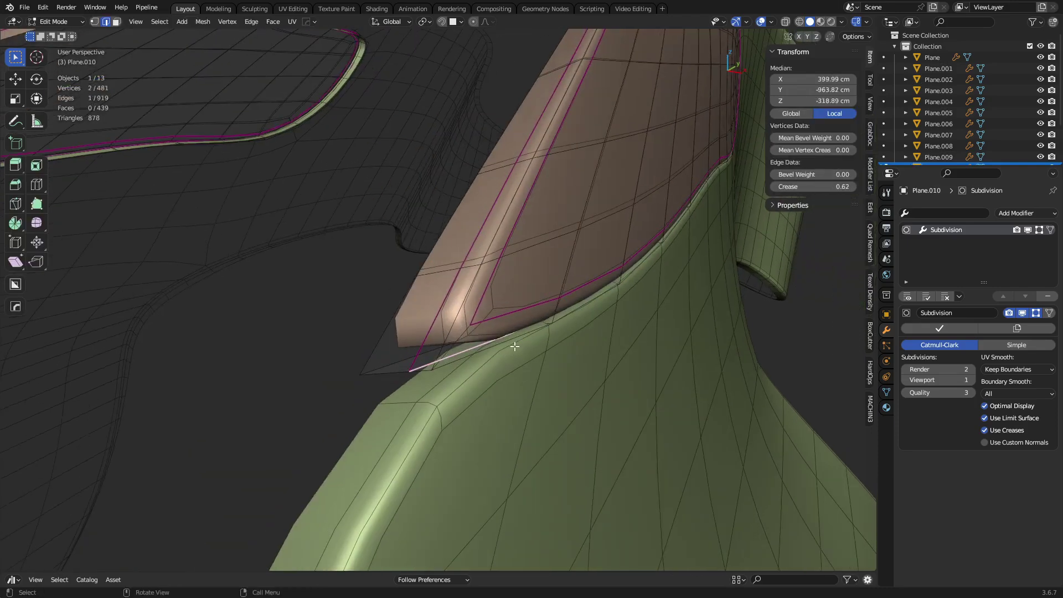
{"action": "left_click", "coordinate": [1035, 312]}
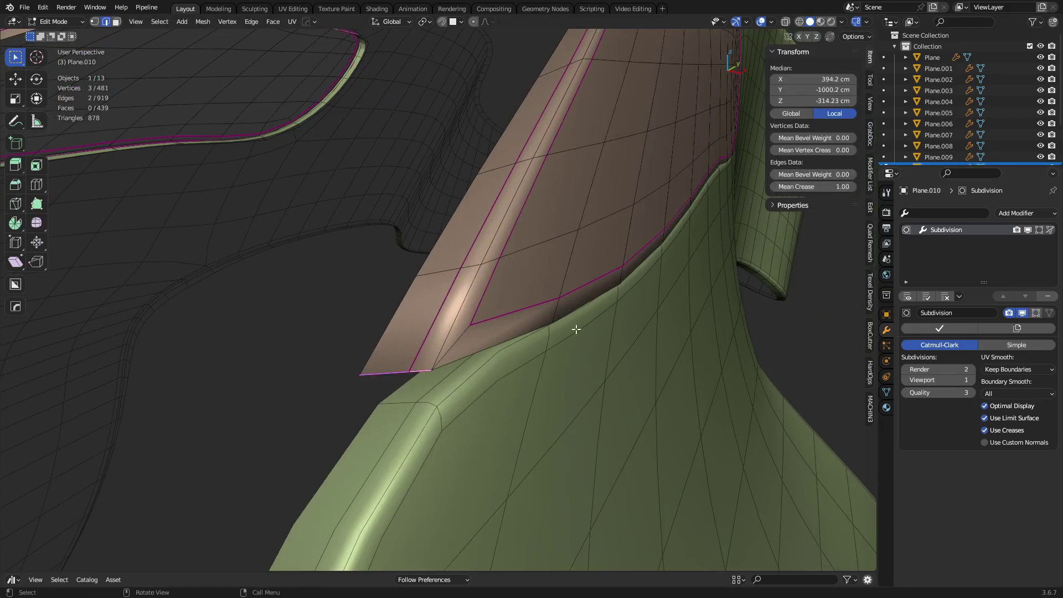
Step: Switch editing to the green shell and set full crease (1.00) on the two rim edges at its end corner
{"action": "middle_click_drag", "start_coordinate": [580, 314], "coordinate": [451, 356]}
{"action": "key", "text": "alt+q"}
{"action": "left_click", "coordinate": [456, 366]}
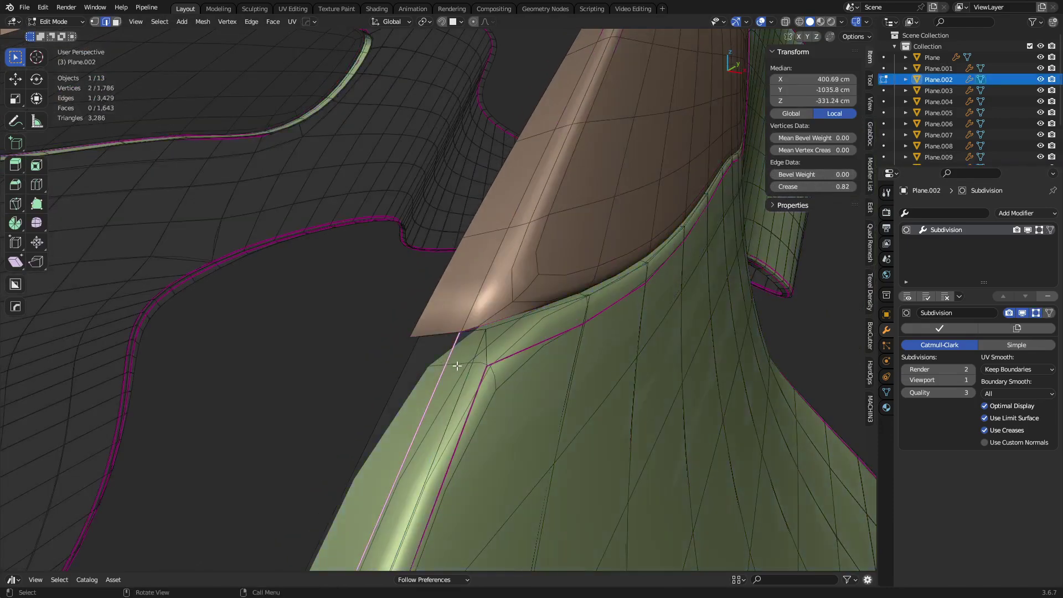
{"action": "left_click", "coordinate": [475, 331], "text": "shift"}
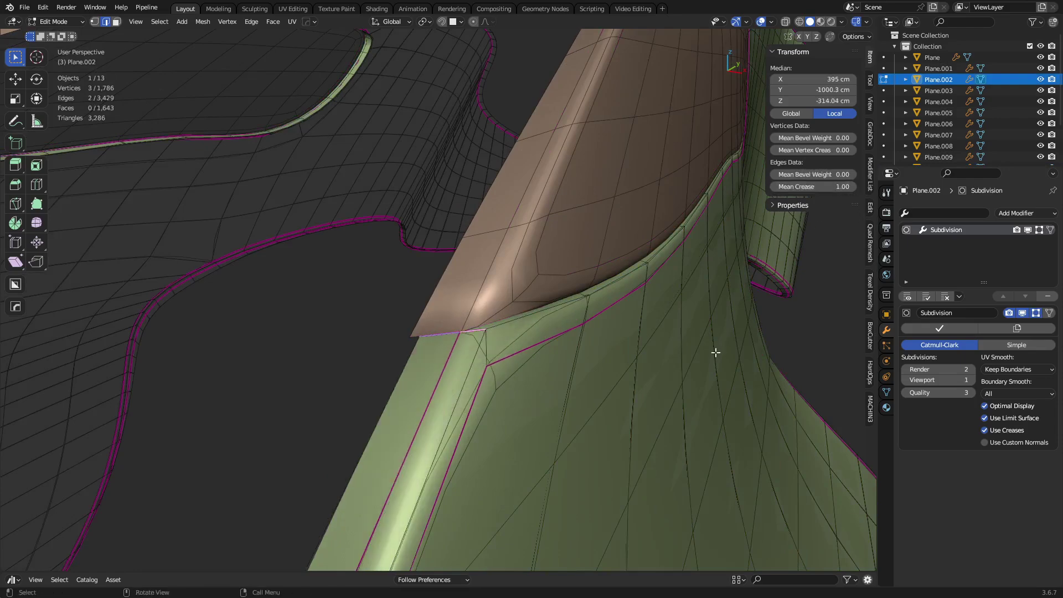
{"action": "key", "text": "Tab"}
Step: Set the Subdivision level to 2 on both the green shell and the brown panel
{"action": "middle_click_drag", "start_coordinate": [551, 344], "coordinate": [430, 322]}
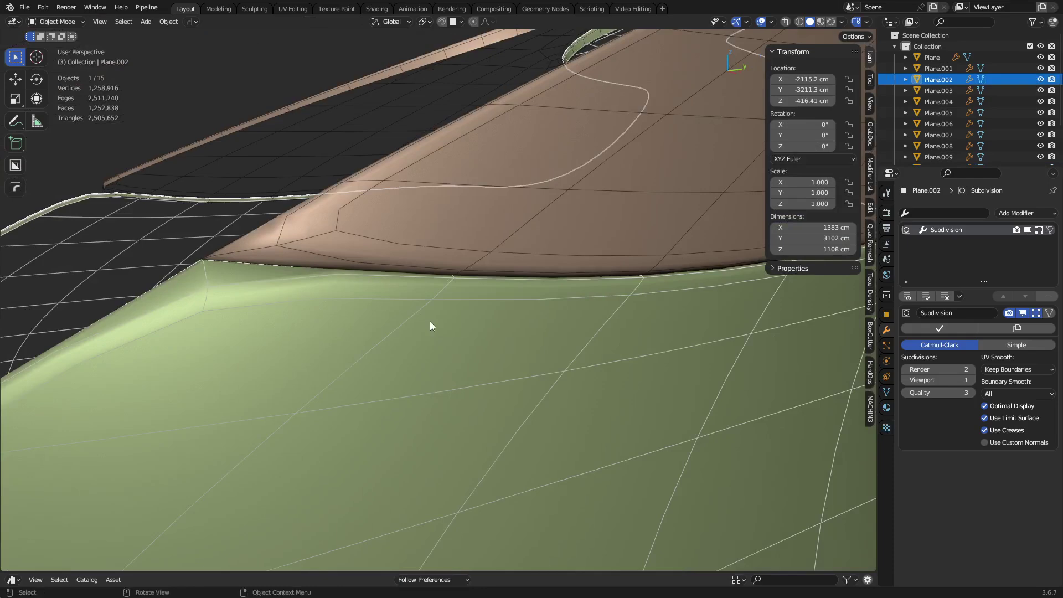
{"action": "key", "text": "a"}
{"action": "key", "text": "a"}
{"action": "scroll", "coordinate": [436, 313], "scroll_direction": "down", "scroll_amount": 5}
{"action": "left_click", "coordinate": [440, 309]}
{"action": "key", "text": "ctrl+2"}
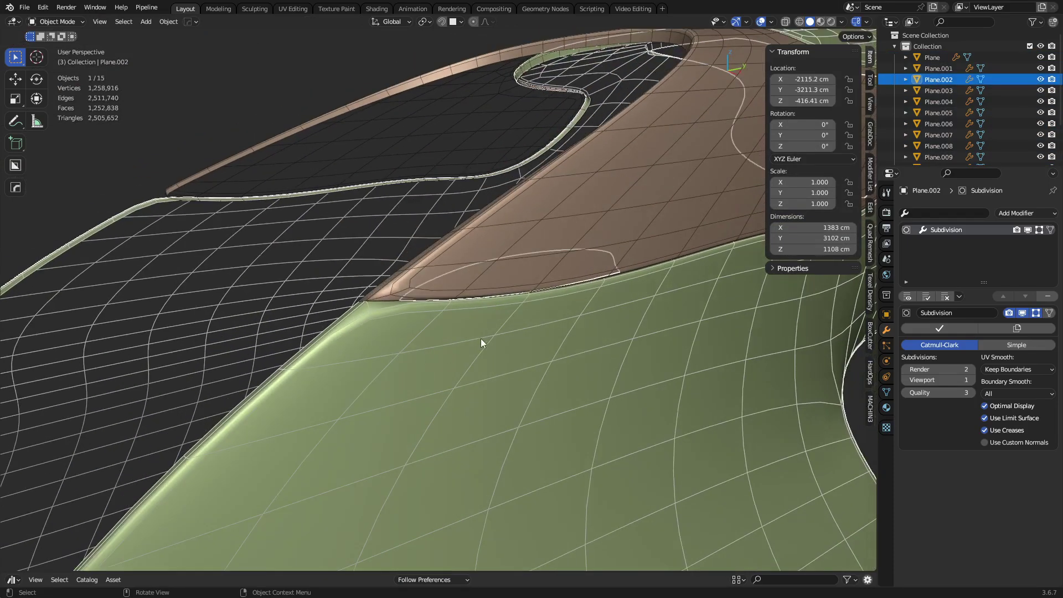
{"action": "left_click", "coordinate": [463, 279]}
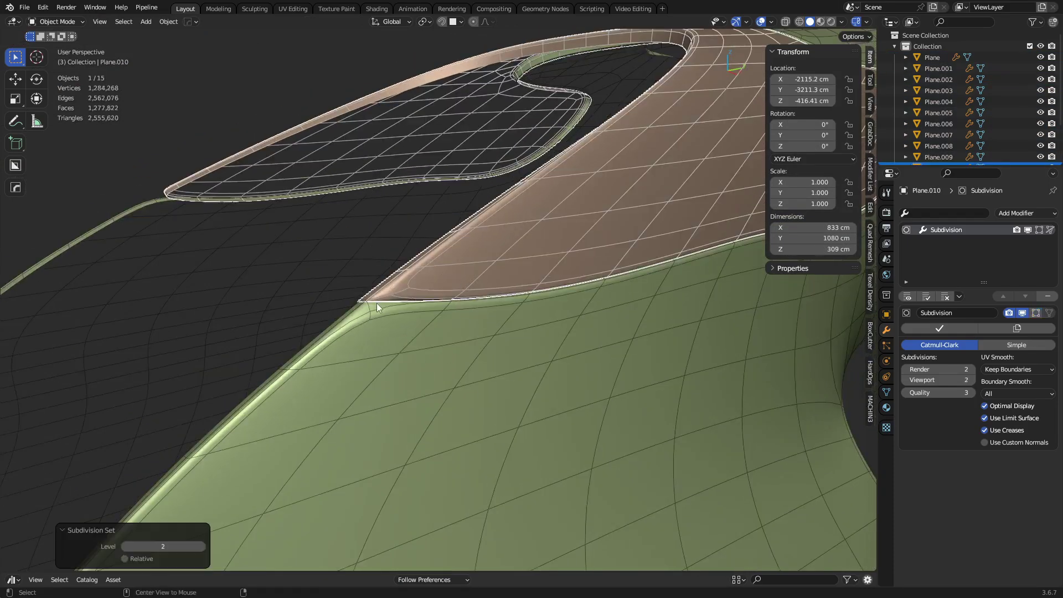
Step: Remove the creases from all edges of the brown panel in edit mode
{"action": "middle_click_drag", "start_coordinate": [377, 303], "coordinate": [533, 315]}
{"action": "key", "text": "Tab"}
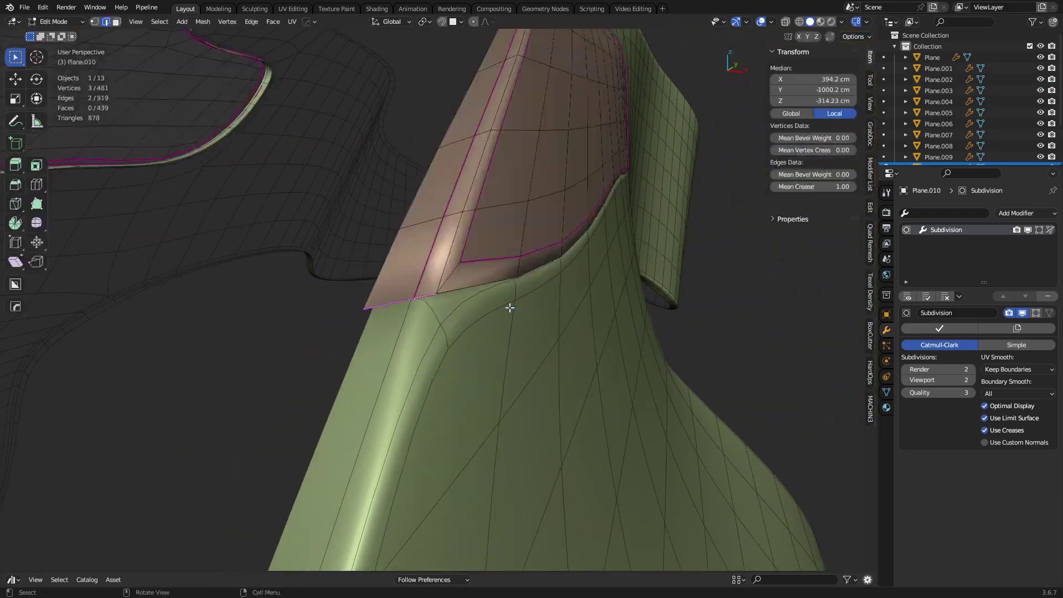
{"action": "key", "text": "a"}
{"action": "left_click_drag", "start_coordinate": [845, 187], "coordinate": [810, 190]}
Step: Switch editing to the green shell and set the mean crease of all its edges to 0.00
{"action": "key", "text": "alt+q"}
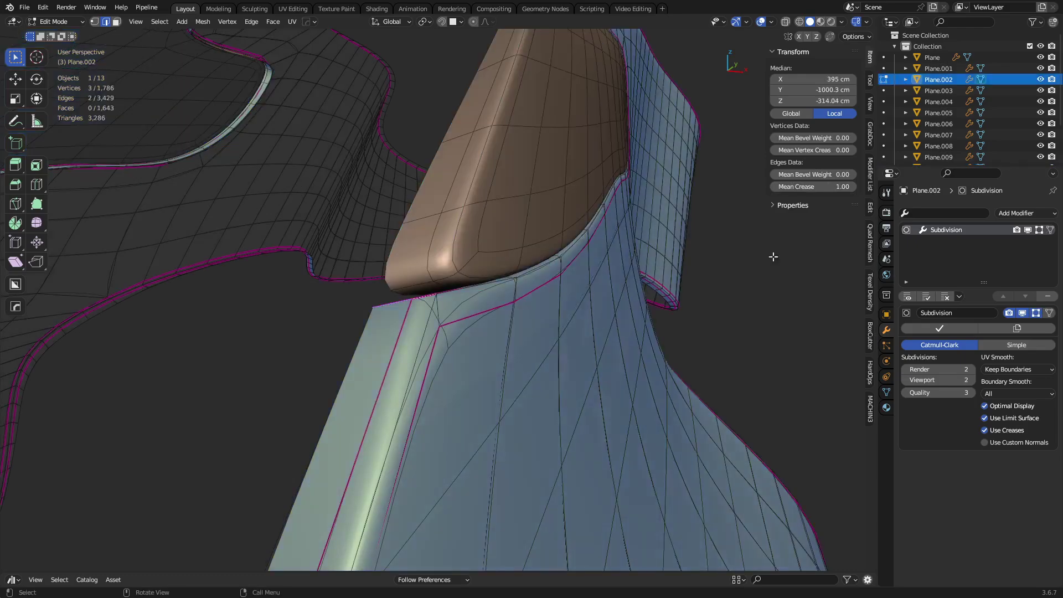
{"action": "key", "text": "a"}
{"action": "key", "text": "a"}
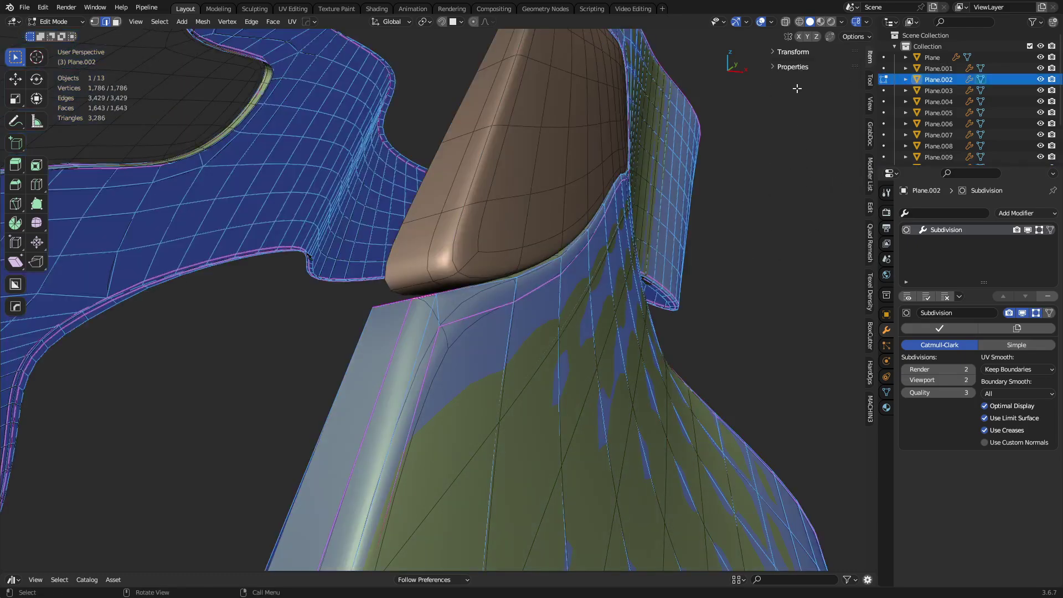
{"action": "left_click", "coordinate": [792, 52]}
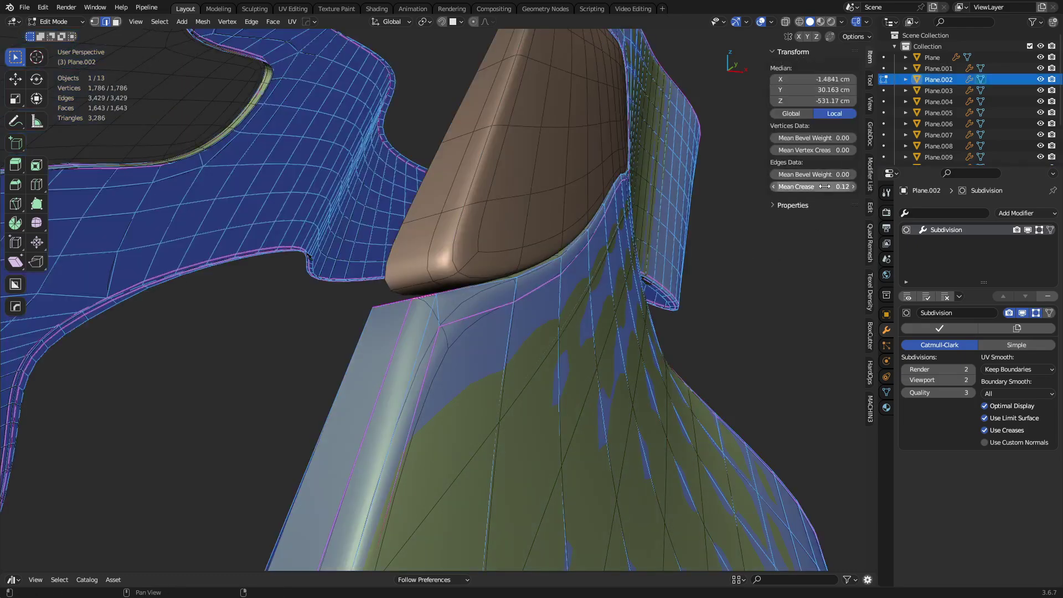
{"action": "left_click_drag", "start_coordinate": [814, 187], "coordinate": [786, 187]}
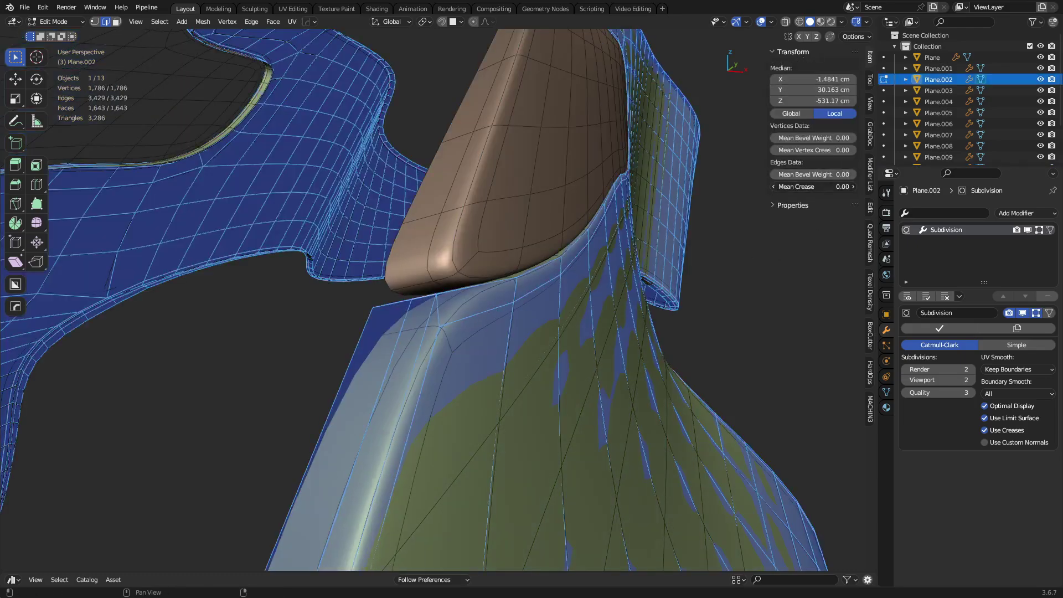
Step: Select the three edges around the shell's end corner and give them full crease
{"action": "left_click", "coordinate": [435, 315], "text": "alt"}
{"action": "middle_click_drag", "start_coordinate": [439, 304], "coordinate": [468, 362]}
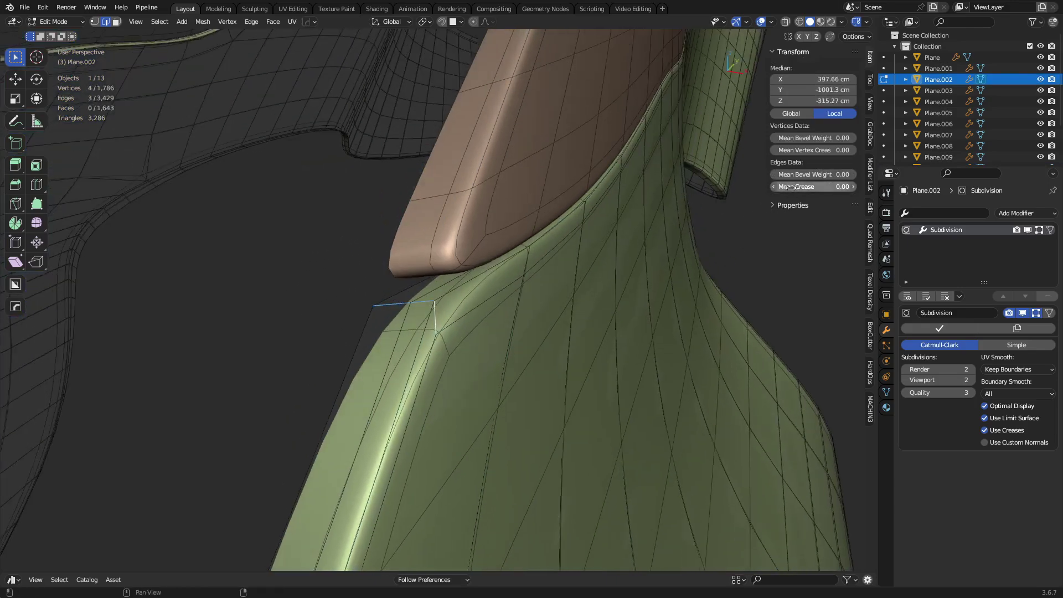
{"action": "left_click_drag", "start_coordinate": [794, 188], "coordinate": [818, 199]}
Step: Switch to the brown panel, crease its two short end edges to 1.00 and return to object mode
{"action": "key", "text": "alt+q"}
{"action": "left_click", "coordinate": [396, 303]}
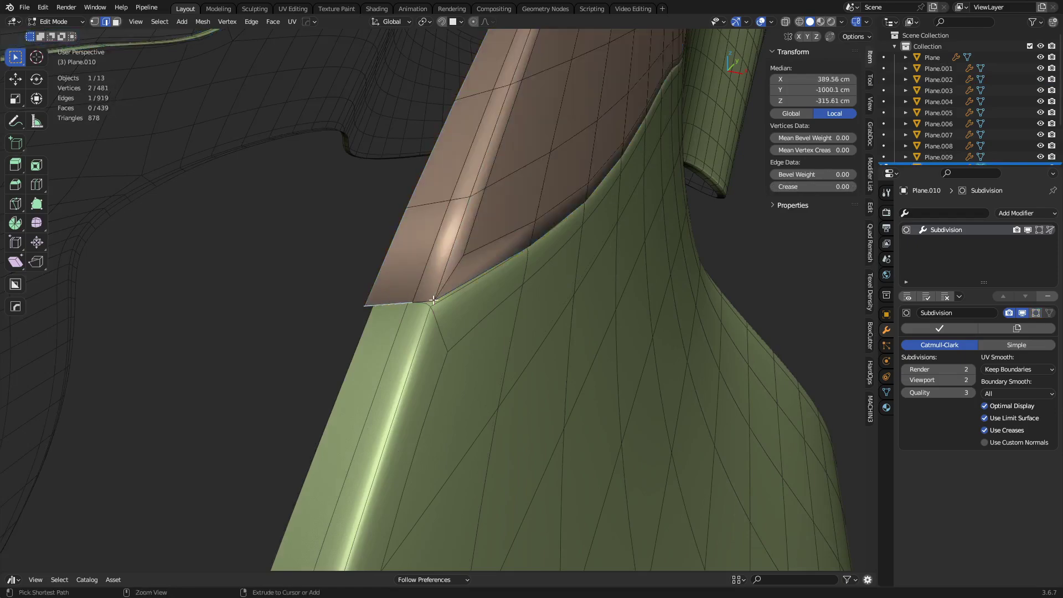
{"action": "left_click", "coordinate": [422, 300], "text": "ctrl"}
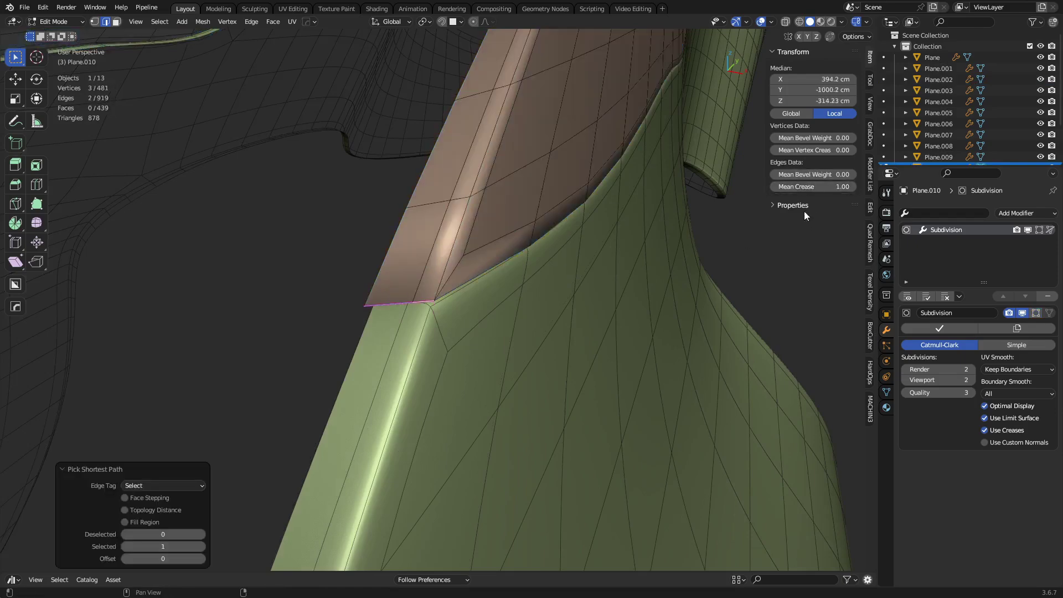
{"action": "key", "text": "ctrl+Tab"}
{"action": "left_click", "coordinate": [557, 302]}
Step: Edit all objects together, crease the short edge at the brown panel's corner to 1.00, and return to object mode with nothing selected
{"action": "key", "text": "a"}
{"action": "middle_click_drag", "start_coordinate": [540, 308], "coordinate": [443, 285]}
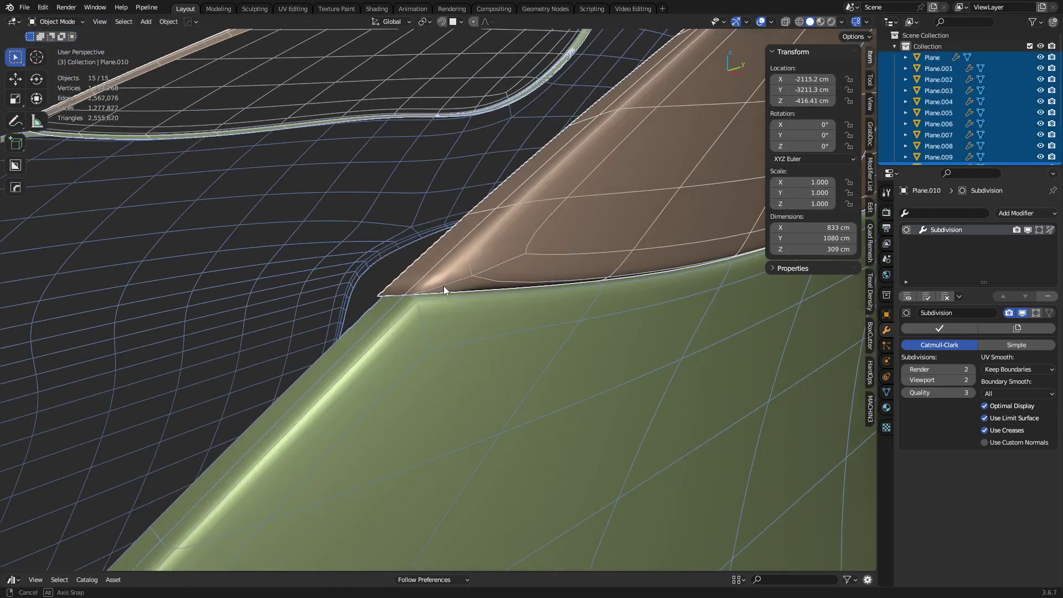
{"action": "key", "text": "Tab"}
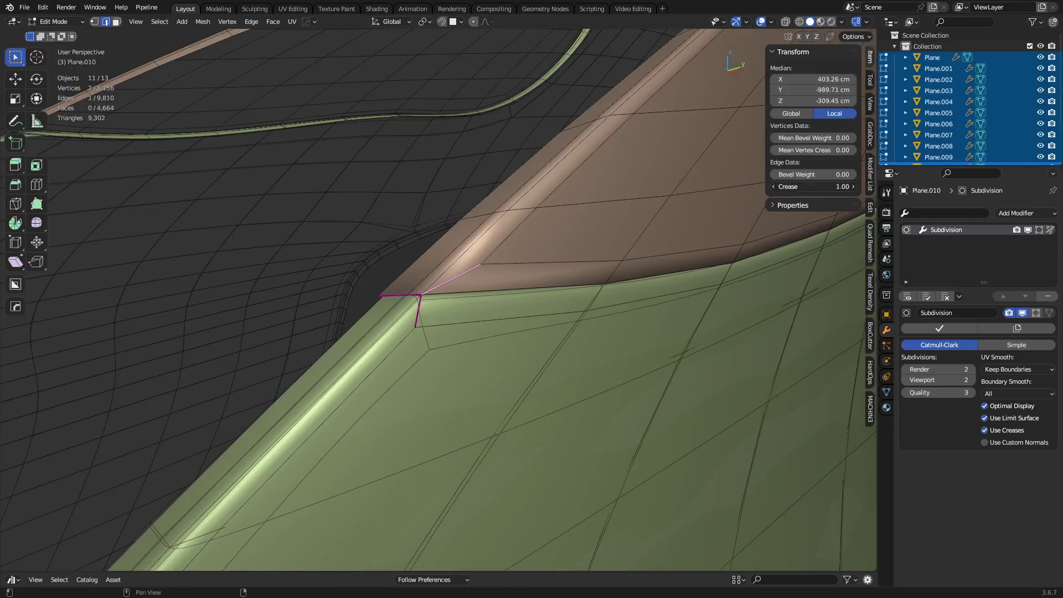
{"action": "key", "text": "ctrl+Tab"}
{"action": "left_click", "coordinate": [559, 312]}
{"action": "key", "text": "alt+a"}
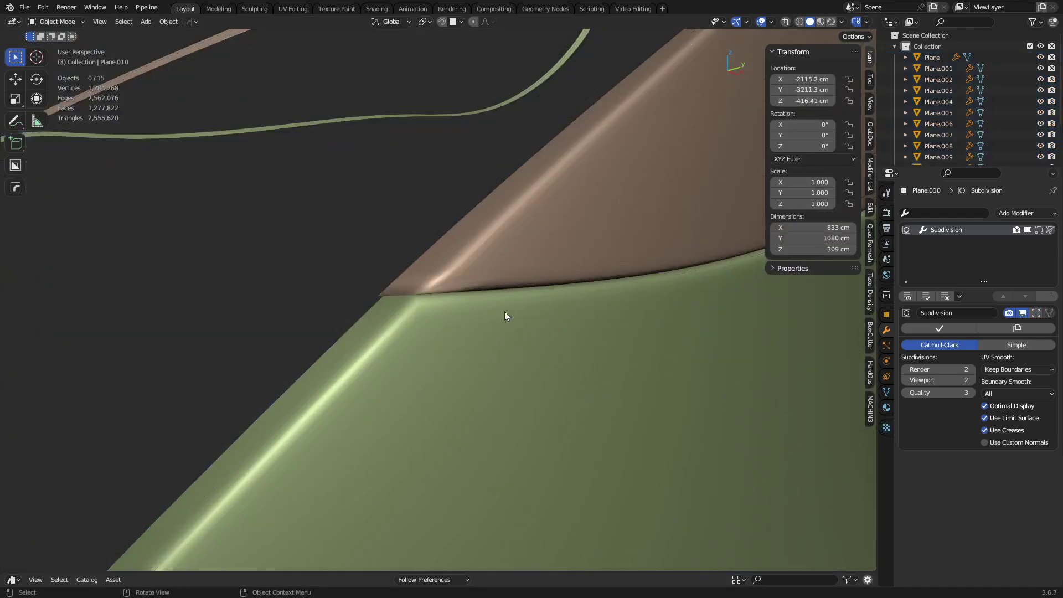
Step: Examine the finished corner, the whole model and the ribbed ring around the lens
{"action": "scroll", "coordinate": [505, 316], "scroll_direction": "down", "scroll_amount": 3}
{"action": "middle_click_drag", "start_coordinate": [506, 315], "coordinate": [381, 286]}
{"action": "scroll", "coordinate": [381, 287], "scroll_direction": "down", "scroll_amount": 5}
{"action": "middle_click", "coordinate": [110, 252], "text": "alt"}
{"action": "scroll", "coordinate": [374, 302], "scroll_direction": "up", "scroll_amount": 5}
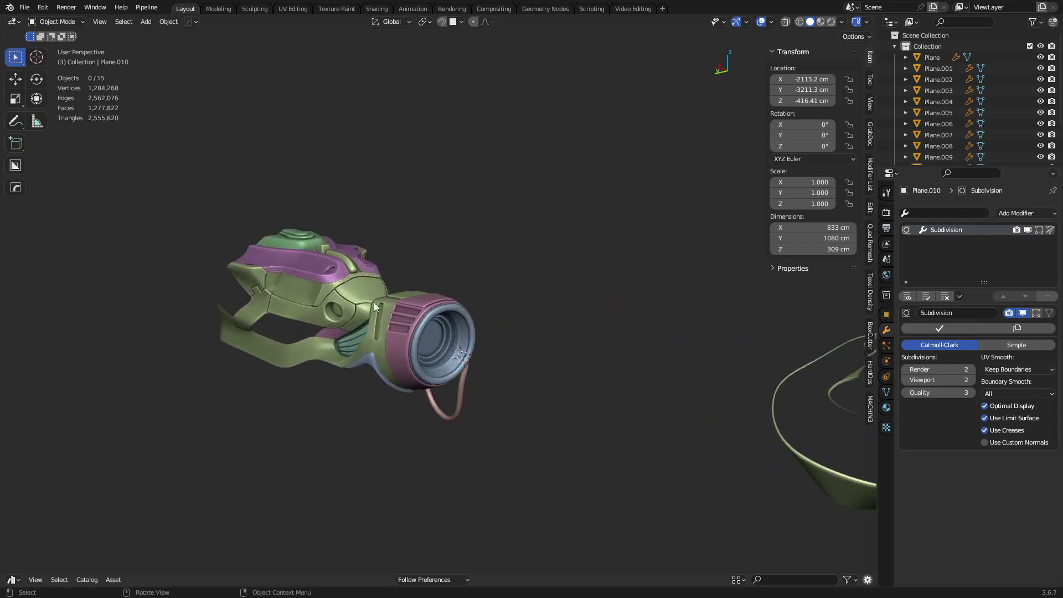
{"action": "middle_click", "coordinate": [303, 252], "text": "alt"}
{"action": "scroll", "coordinate": [439, 276], "scroll_direction": "up", "scroll_amount": 6}
{"action": "middle_click_drag", "start_coordinate": [765, 335], "coordinate": [495, 304]}
Step: Select the ribbed pink ring, show the wireframe overlay and enter edit mode on it
{"action": "left_click", "coordinate": [314, 265]}
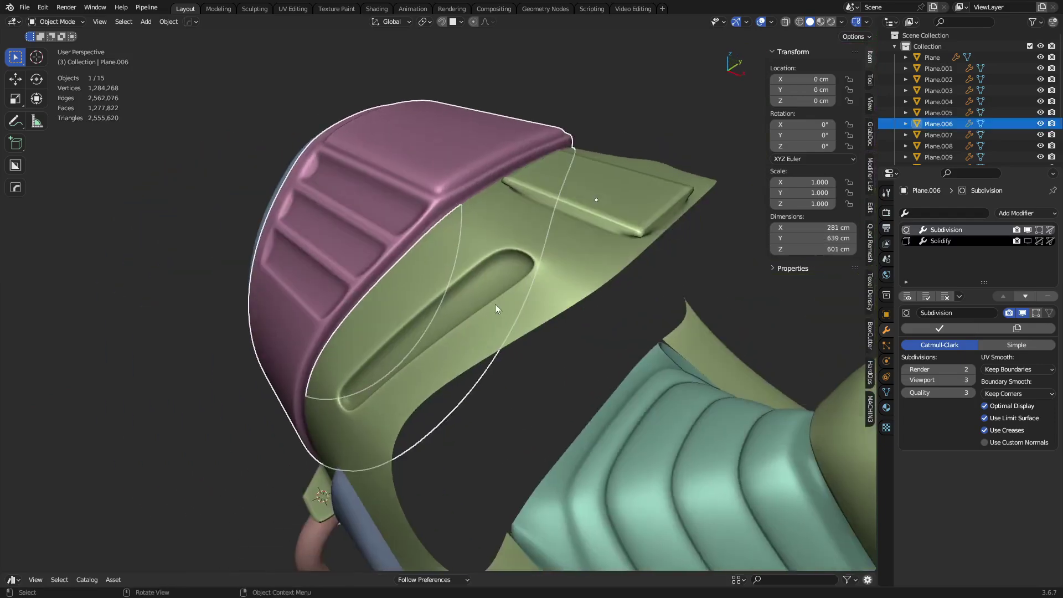
{"action": "scroll", "coordinate": [496, 296], "scroll_direction": "up", "scroll_amount": 2}
{"action": "key", "text": "shift+w"}
{"action": "middle_click_drag", "start_coordinate": [378, 249], "coordinate": [385, 301]}
{"action": "key", "text": "Tab"}
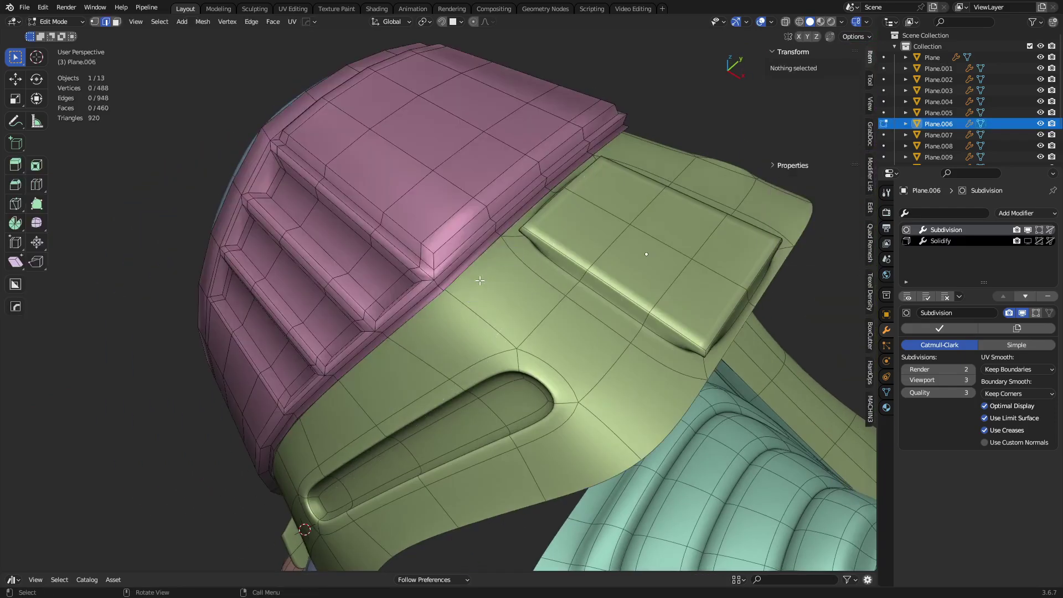
Step: Switch editing to the green main body and examine the creased seams around its notched side panels
{"action": "key", "text": "alt+q"}
{"action": "middle_click_drag", "start_coordinate": [589, 372], "coordinate": [510, 330]}
{"action": "scroll", "coordinate": [507, 325], "scroll_direction": "down", "scroll_amount": 2}
{"action": "scroll", "coordinate": [421, 288], "scroll_direction": "up", "scroll_amount": 4}
{"action": "scroll", "coordinate": [523, 329], "scroll_direction": "down", "scroll_amount": 6}
{"action": "key", "text": "ctrl+KP_7"}
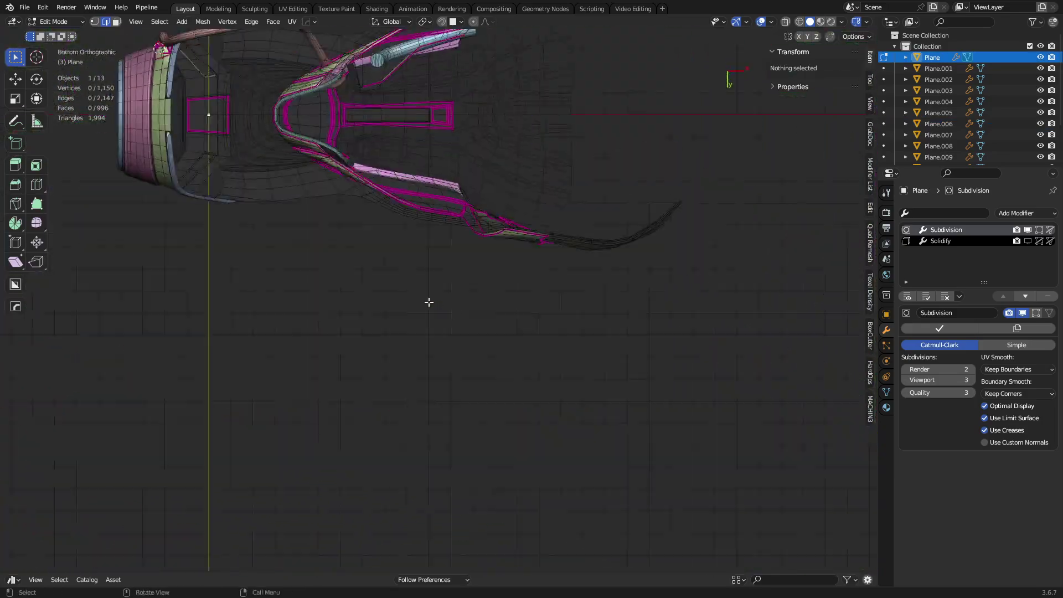
{"action": "scroll", "coordinate": [419, 298], "scroll_direction": "down", "scroll_amount": 1}
{"action": "middle_click_drag", "start_coordinate": [418, 297], "coordinate": [463, 315]}
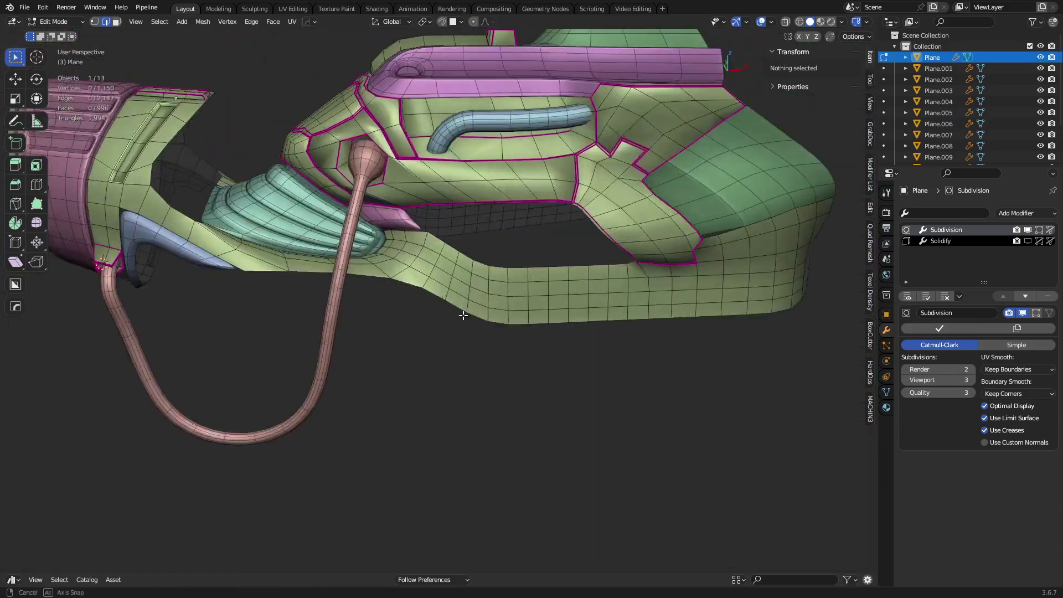
{"action": "middle_click", "coordinate": [611, 205], "text": "alt"}
{"action": "scroll", "coordinate": [559, 202], "scroll_direction": "up", "scroll_amount": 8}
{"action": "middle_click_drag", "start_coordinate": [438, 175], "coordinate": [517, 307], "text": "shift"}
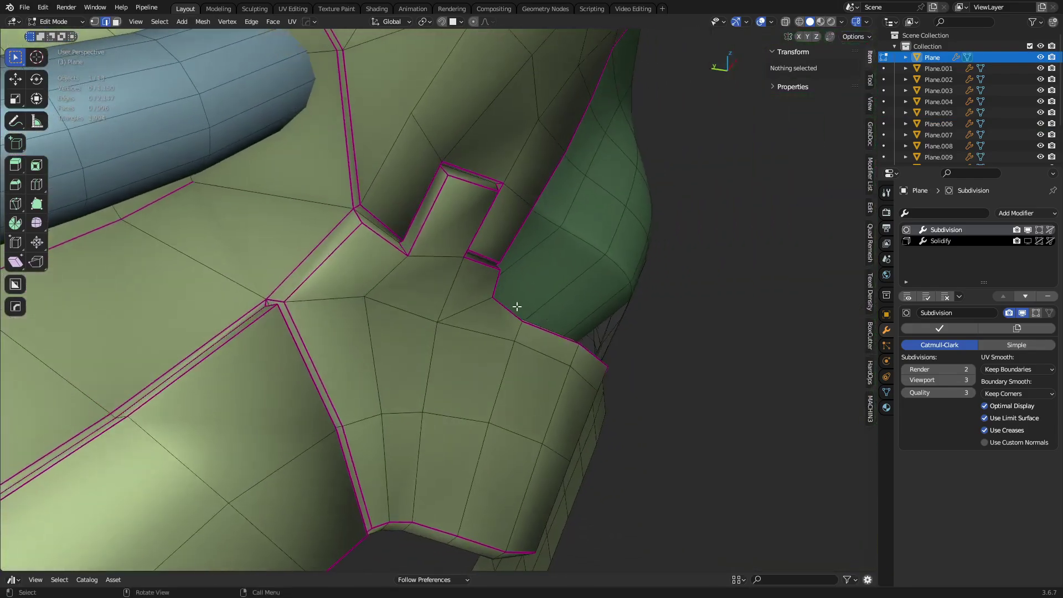
{"action": "scroll", "coordinate": [517, 307], "scroll_direction": "up", "scroll_amount": 2}
{"action": "middle_click_drag", "start_coordinate": [340, 294], "coordinate": [467, 368], "text": "shift"}
{"action": "left_click", "coordinate": [463, 302]}
{"action": "middle_click_drag", "start_coordinate": [461, 316], "coordinate": [458, 344]}
{"action": "middle_click_drag", "start_coordinate": [418, 397], "coordinate": [477, 258], "text": "shift"}
Step: Select the faces of the upper notched side panel and inset them with a narrow border and a slight raise
{"action": "left_click", "coordinate": [350, 346]}
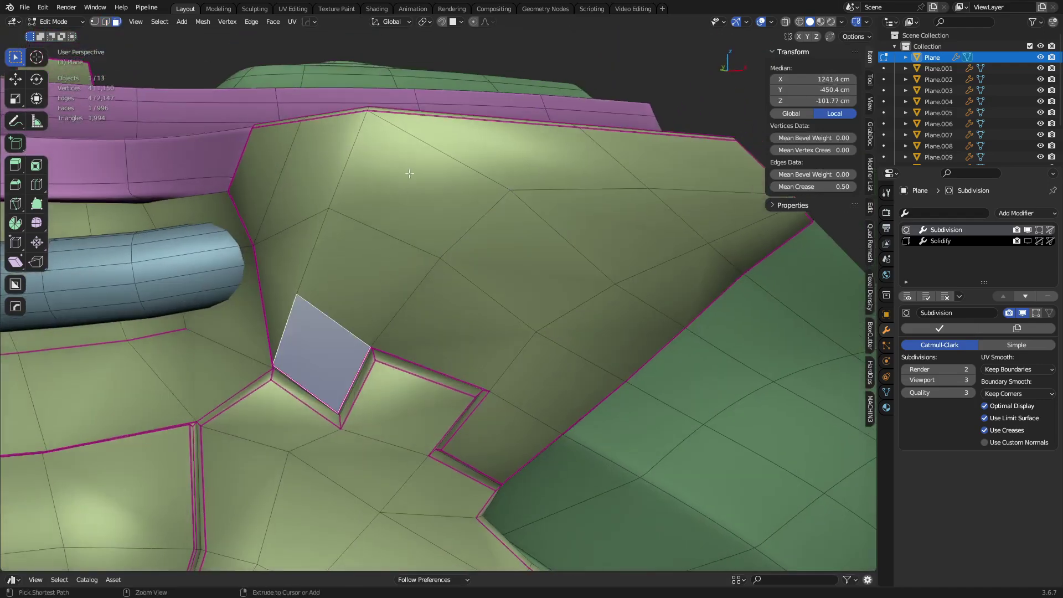
{"action": "left_click", "coordinate": [581, 161], "text": "ctrl"}
{"action": "left_click", "coordinate": [508, 440], "text": "ctrl"}
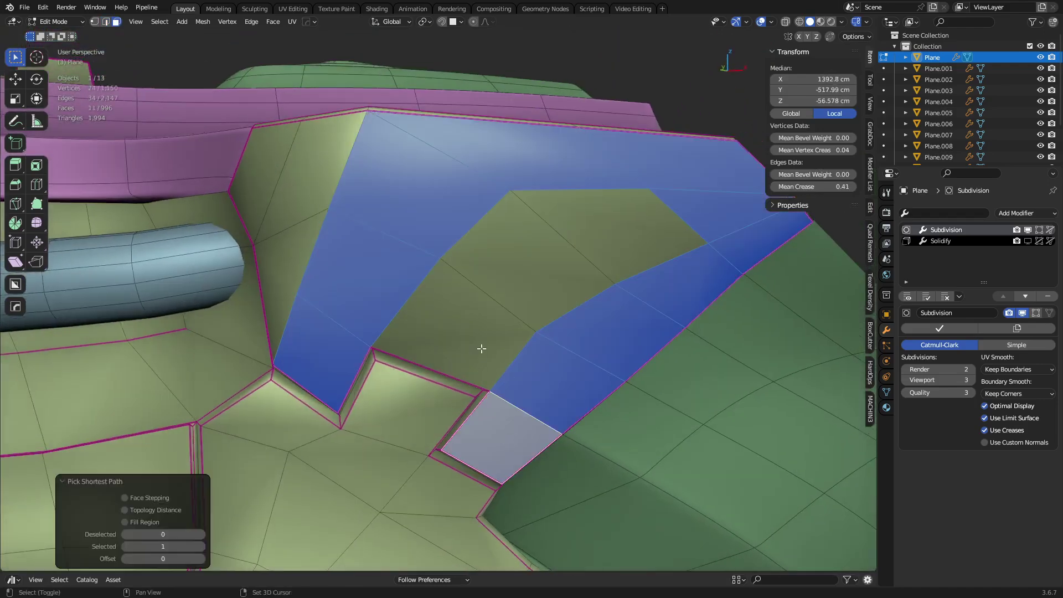
{"action": "middle_click_drag", "start_coordinate": [482, 349], "coordinate": [576, 442]}
{"action": "key", "text": "i"}
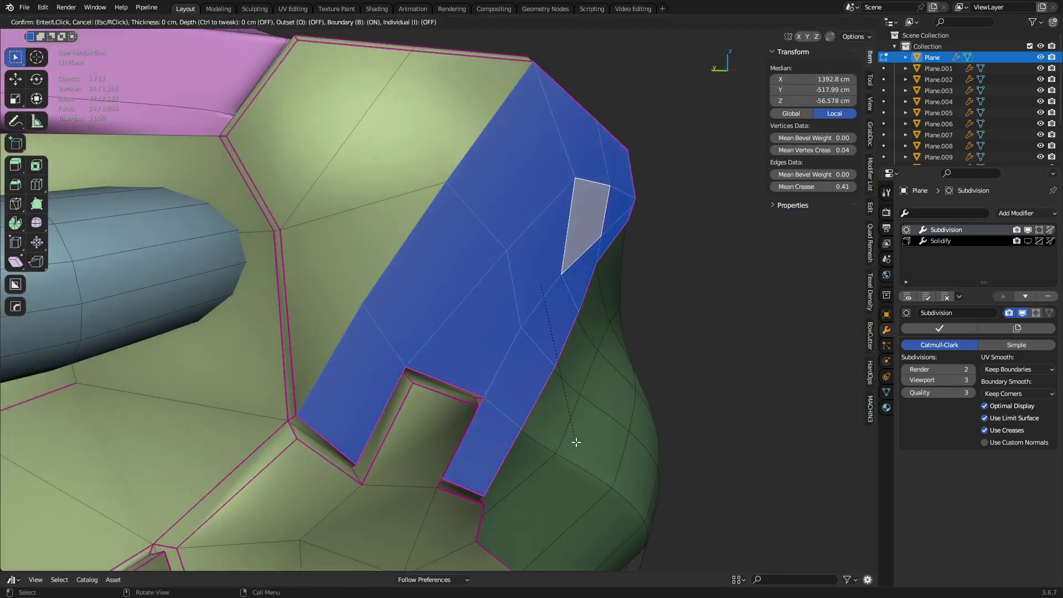
{"action": "key", "text": "ctrl"}
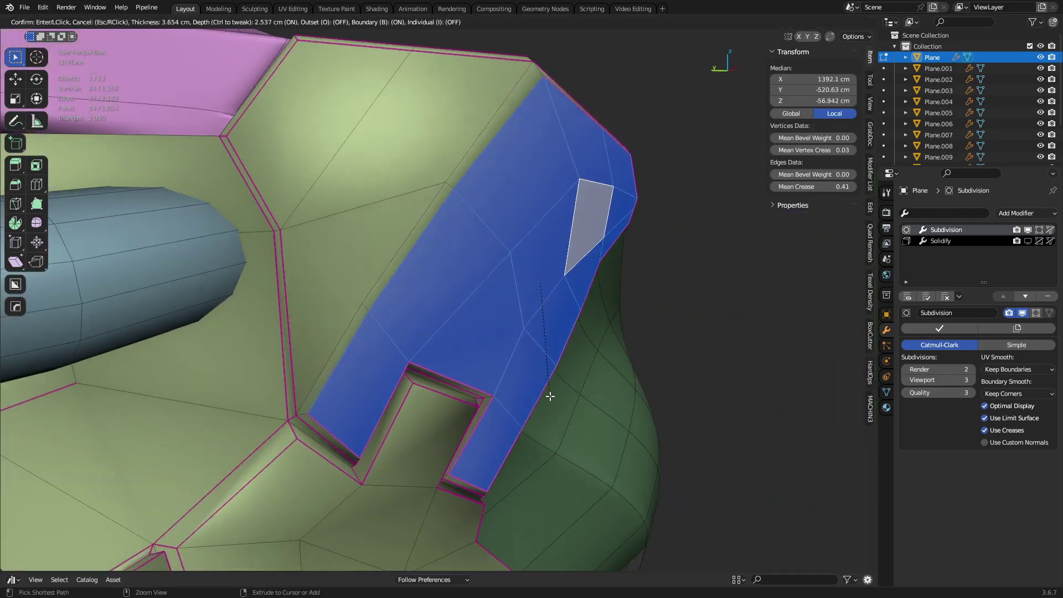
{"action": "left_click", "coordinate": [557, 400]}
Step: Give full crease to the inset's boundary edges and to the short edge joining its front lower corner to the rim
{"action": "key", "text": "ctrl+shift+b"}
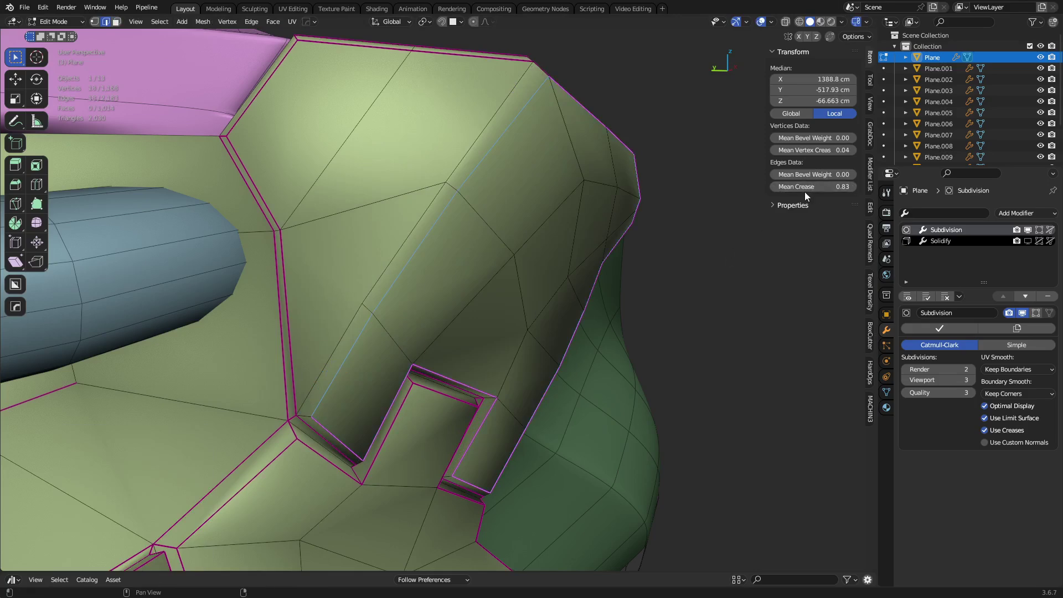
{"action": "left_click_drag", "start_coordinate": [813, 187], "coordinate": [856, 187]}
{"action": "left_click", "coordinate": [307, 412]}
{"action": "key", "text": "KP_Decimal"}
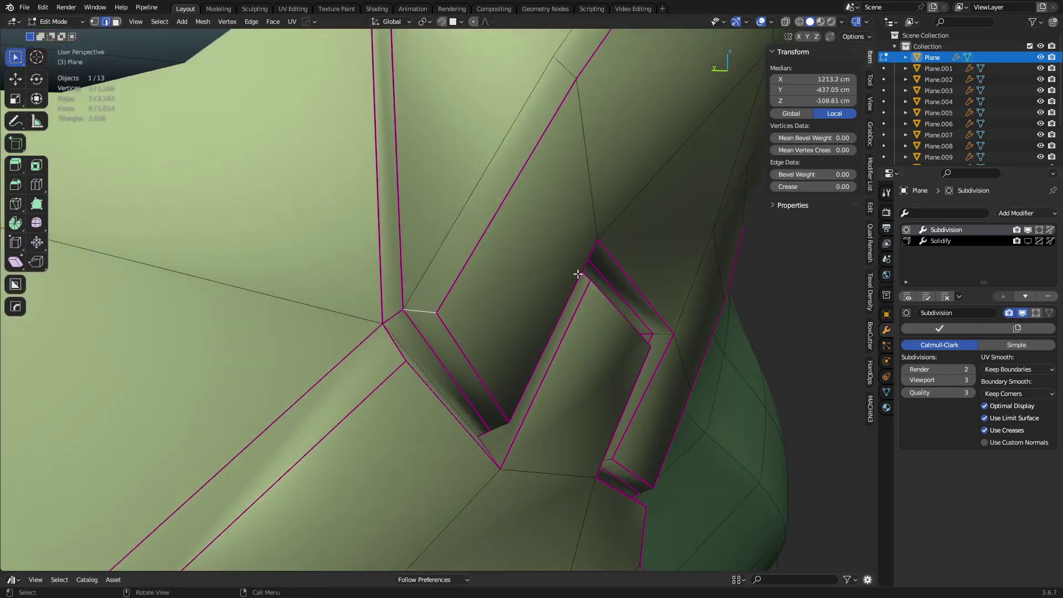
{"action": "left_click_drag", "start_coordinate": [789, 186], "coordinate": [852, 186]}
Step: Set crease 1.00 on the short edges joining the inset to the rim at the panel's upper and rear corners
{"action": "middle_click_drag", "start_coordinate": [668, 254], "coordinate": [391, 234]}
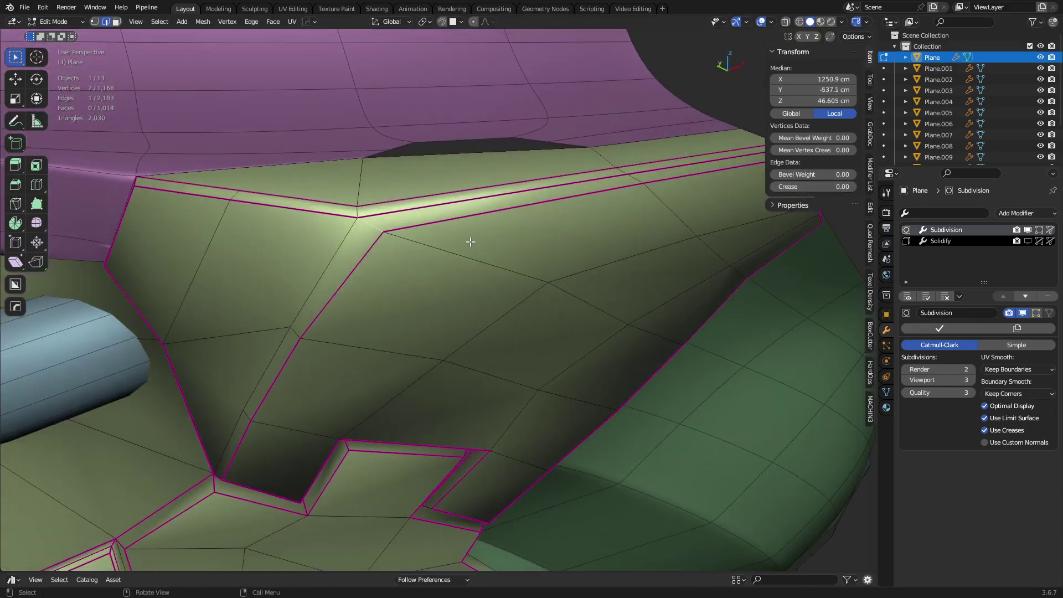
{"action": "middle_click_drag", "start_coordinate": [498, 299], "coordinate": [463, 311]}
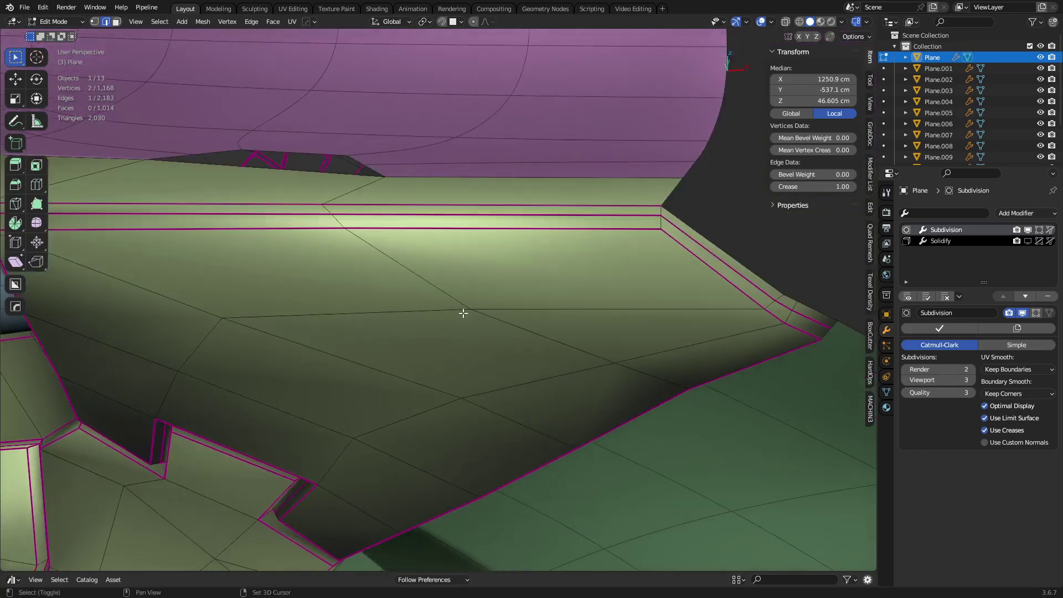
{"action": "middle_click_drag", "start_coordinate": [654, 277], "coordinate": [586, 314]}
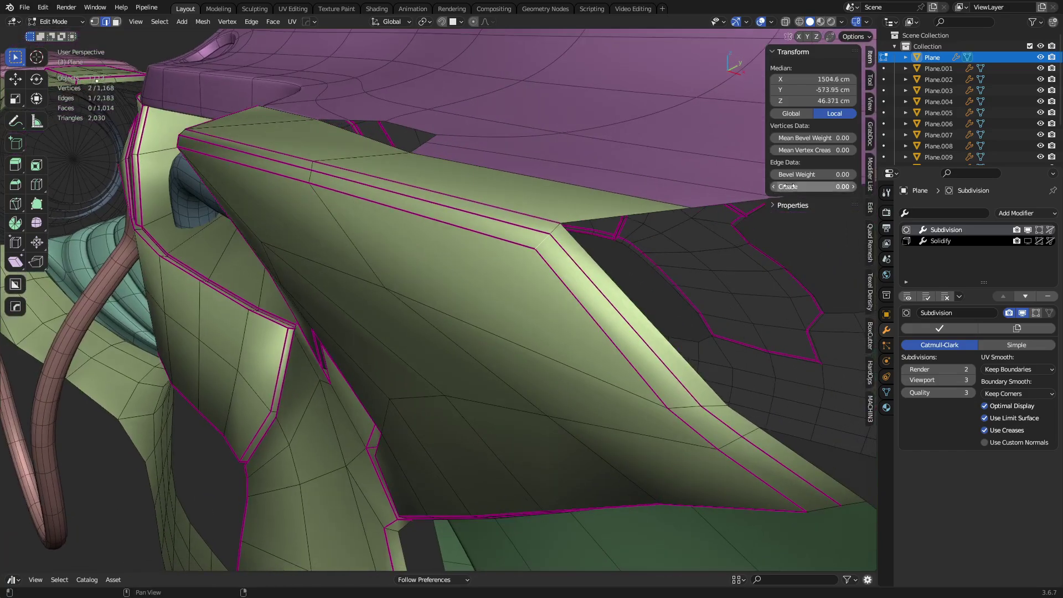
{"action": "left_click_drag", "start_coordinate": [788, 187], "coordinate": [852, 187]}
{"action": "middle_click_drag", "start_coordinate": [676, 273], "coordinate": [476, 358]}
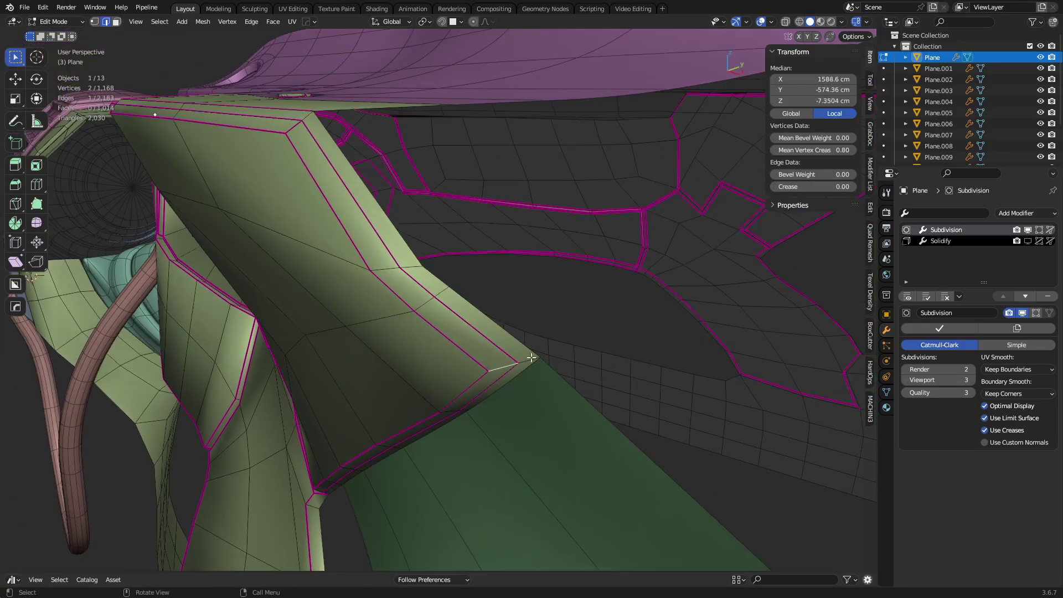
Step: Set crease 1.00 on the short edges joining the inset to the rim at the panel's lower end and around its notch corners
{"action": "middle_click_drag", "start_coordinate": [379, 331], "coordinate": [498, 296]}
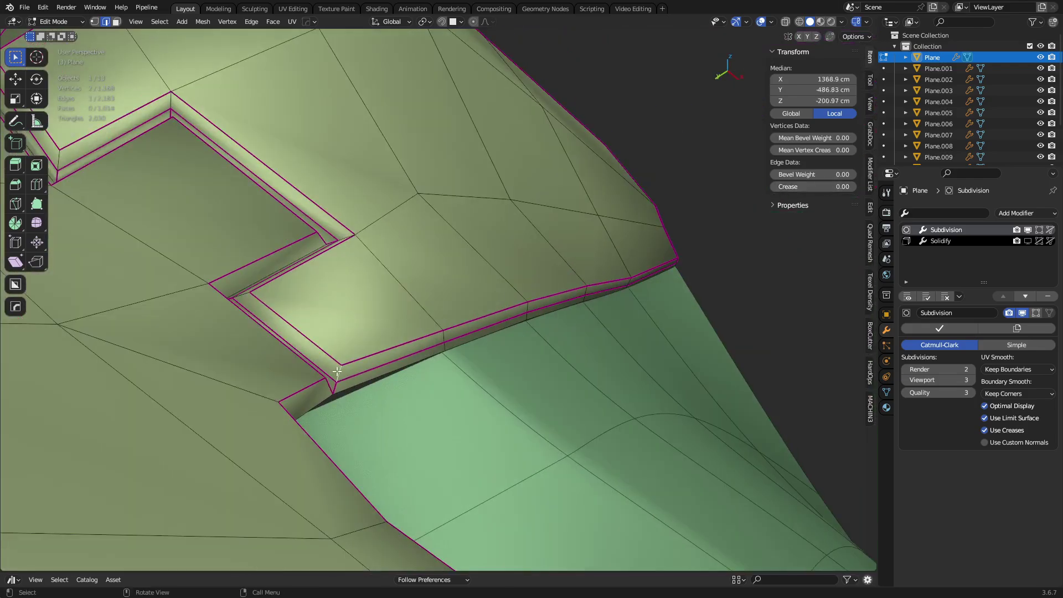
{"action": "middle_click_drag", "start_coordinate": [469, 259], "coordinate": [544, 312]}
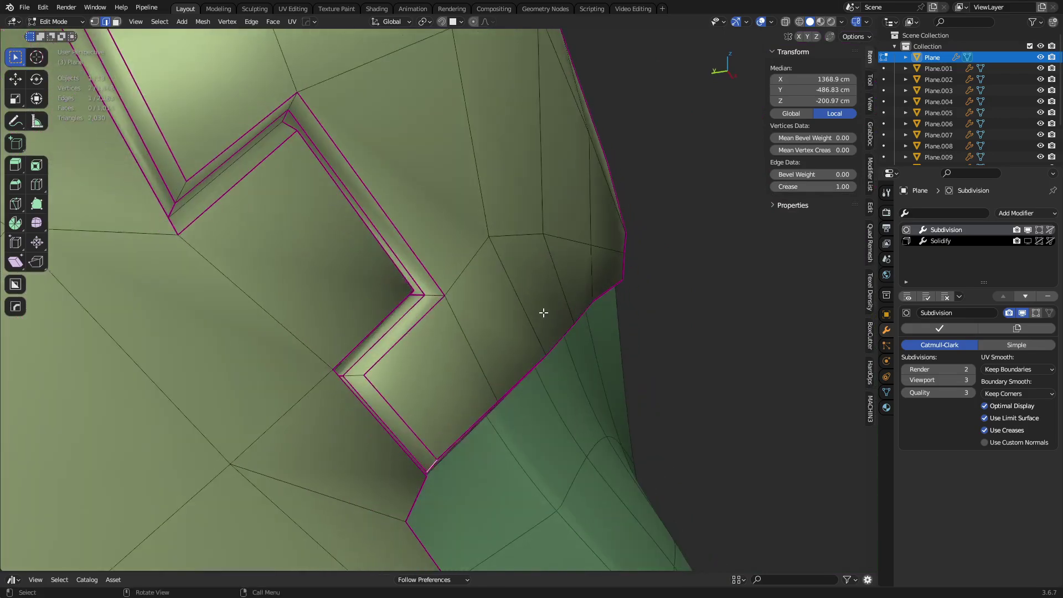
{"action": "middle_click_drag", "start_coordinate": [434, 296], "coordinate": [262, 170]}
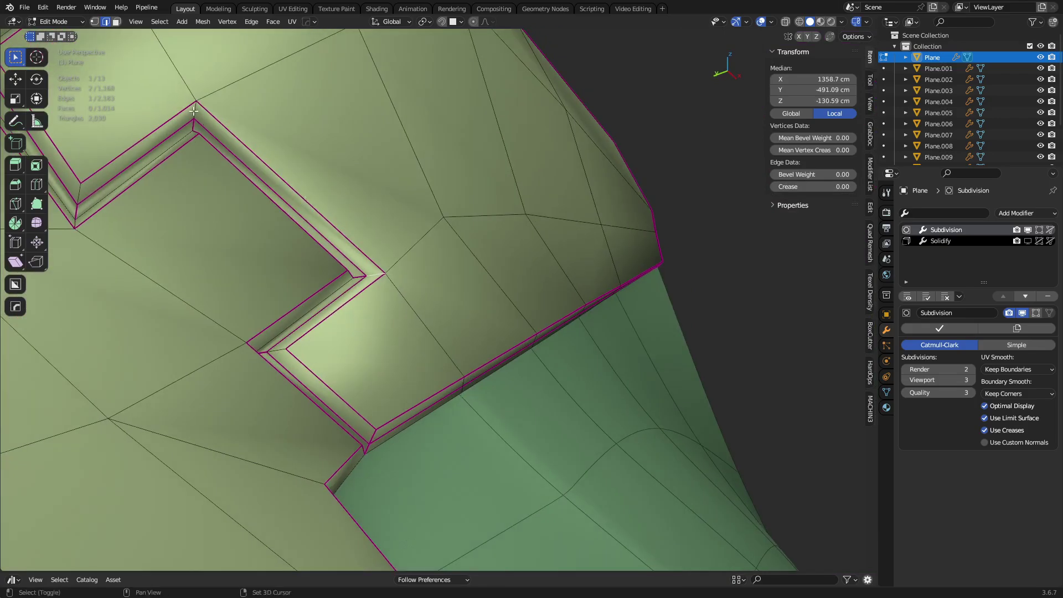
{"action": "middle_click_drag", "start_coordinate": [223, 308], "coordinate": [438, 291], "text": "shift"}
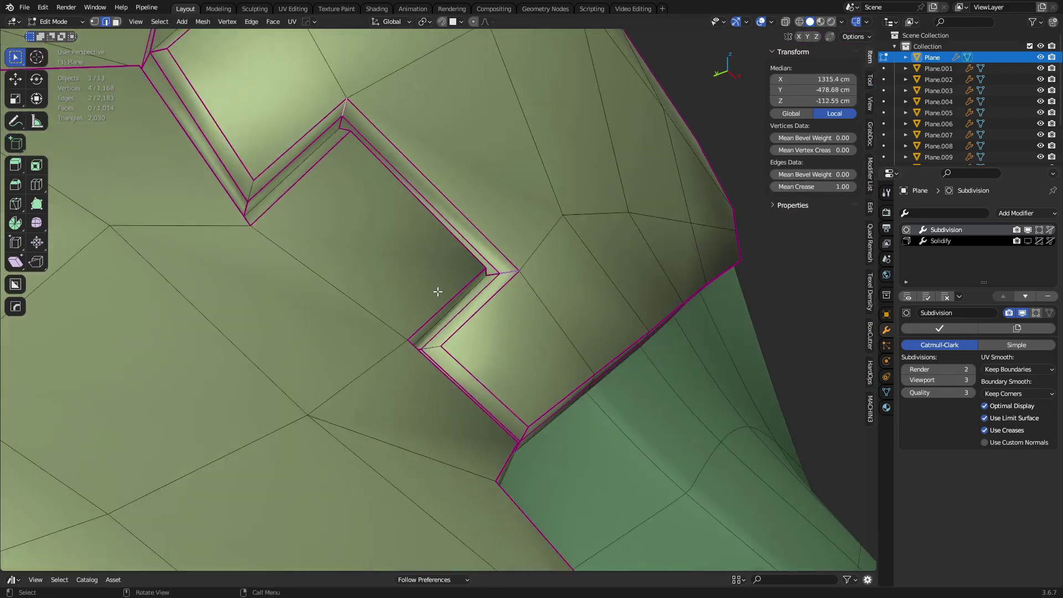
{"action": "left_click", "coordinate": [251, 186]}
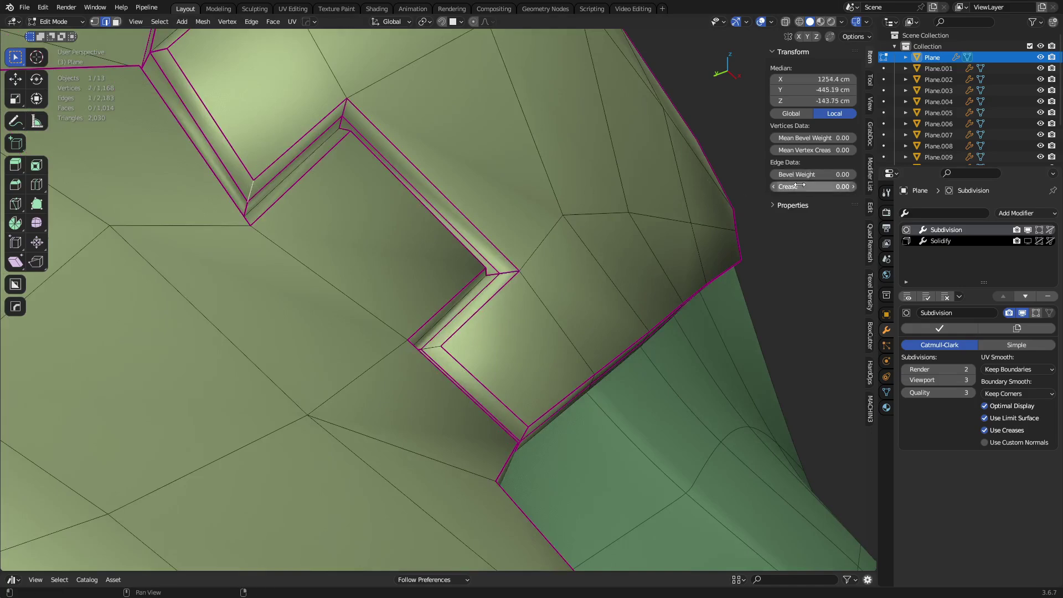
{"action": "key", "text": "ctrl+Tab"}
{"action": "left_click", "coordinate": [416, 274]}
{"action": "key", "text": "a"}
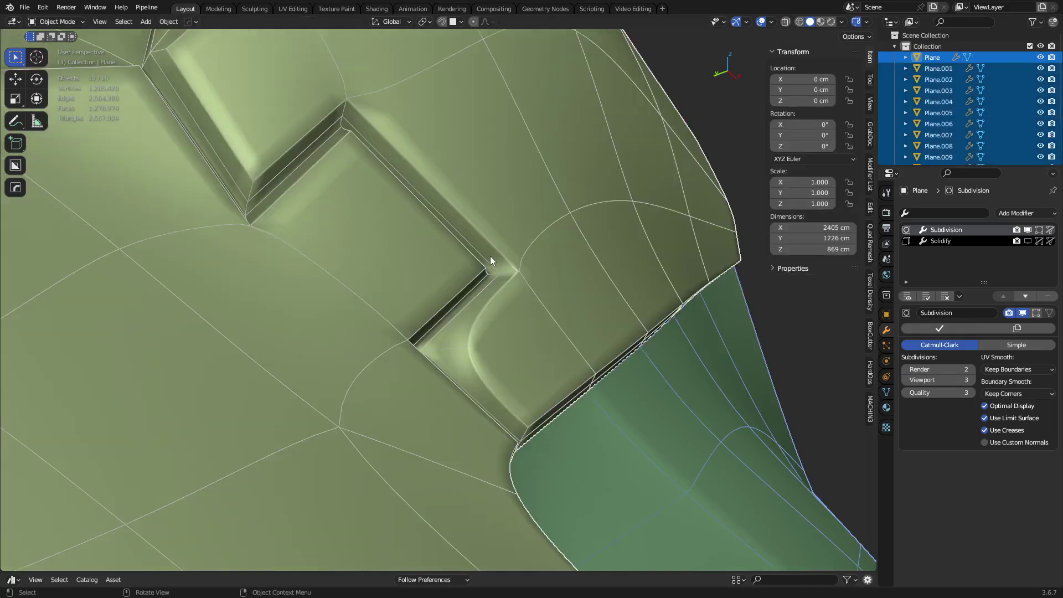
Step: Set crease 1.00 on the remaining short edge at the notch's lower corner and reselect only the green main body in Object Mode
{"action": "key", "text": "ctrl+Tab"}
{"action": "left_click", "coordinate": [546, 268]}
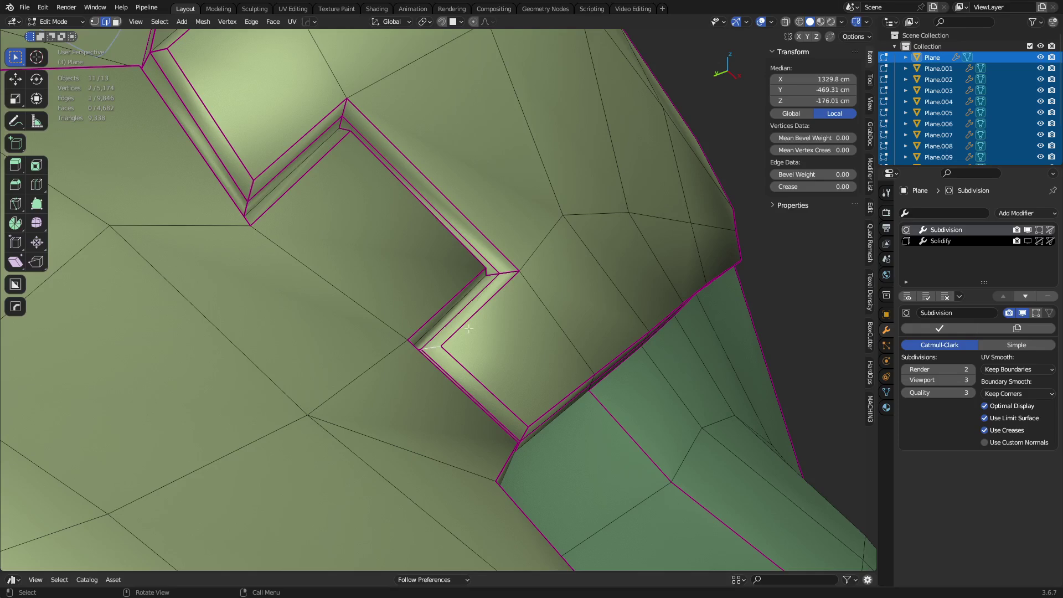
{"action": "key", "text": "ctrl+Tab"}
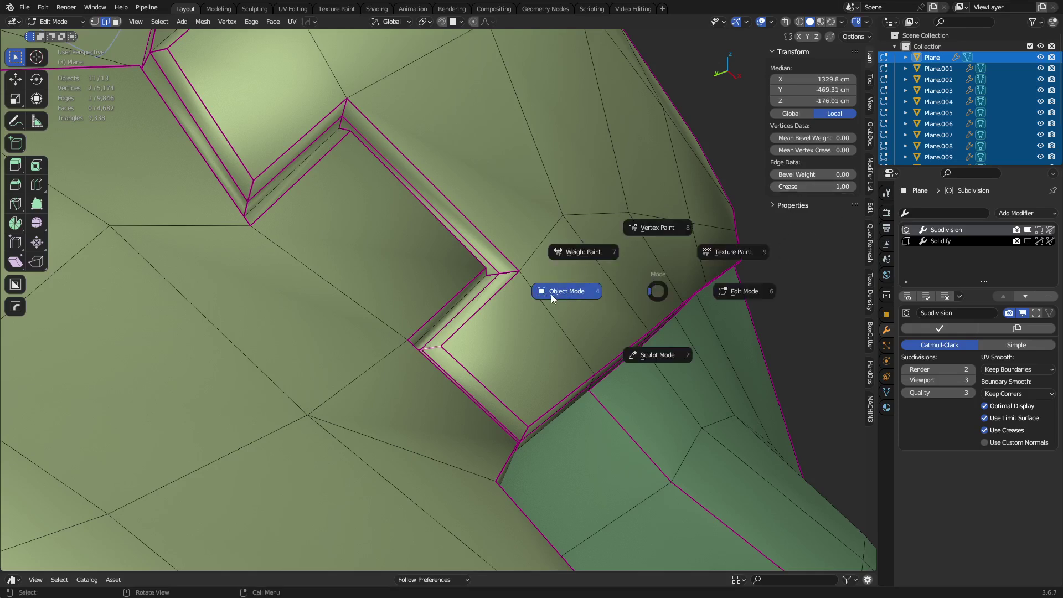
{"action": "left_click", "coordinate": [551, 294]}
{"action": "left_click", "coordinate": [506, 270]}
Step: Set the main body's Subdivision viewport level to 4 and inspect the notched panel's smoothed seams and upper rim
{"action": "scroll", "coordinate": [476, 288], "scroll_direction": "down", "scroll_amount": 3}
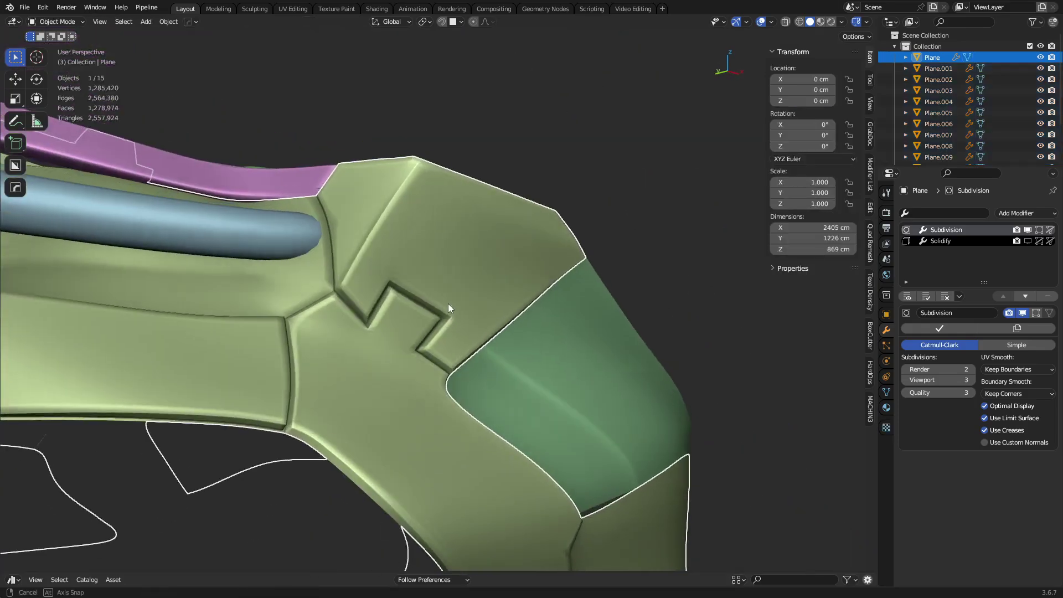
{"action": "key", "text": "ctrl+3"}
{"action": "key", "text": "ctrl+4"}
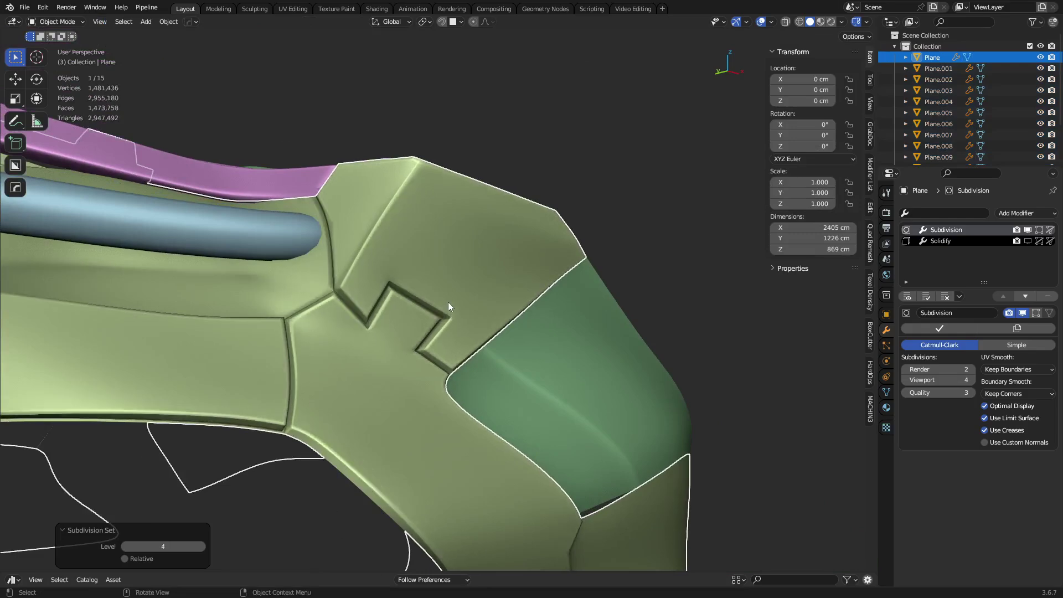
{"action": "middle_click_drag", "start_coordinate": [448, 301], "coordinate": [443, 347]}
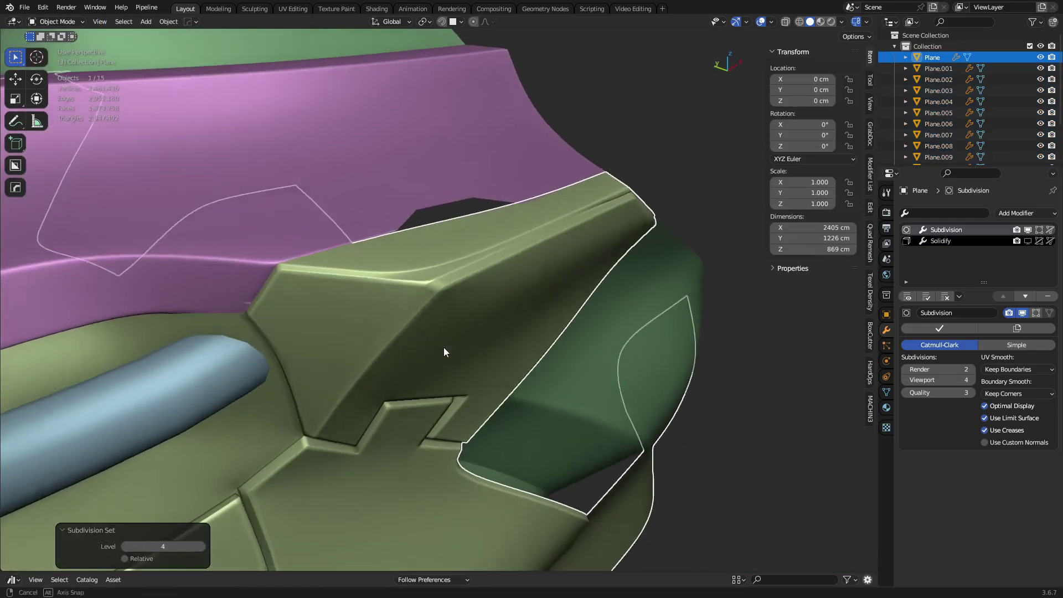
{"action": "scroll", "coordinate": [443, 347], "scroll_direction": "up", "scroll_amount": 2}
{"action": "scroll", "coordinate": [443, 346], "scroll_direction": "up", "scroll_amount": 2}
Step: Try a full crease of 1.00 on the edge path running beside the panel's diagonal ridge down to the seam junction
{"action": "key", "text": "ctrl+Tab"}
{"action": "left_click", "coordinate": [498, 340]}
{"action": "scroll", "coordinate": [470, 308], "scroll_direction": "up", "scroll_amount": 2}
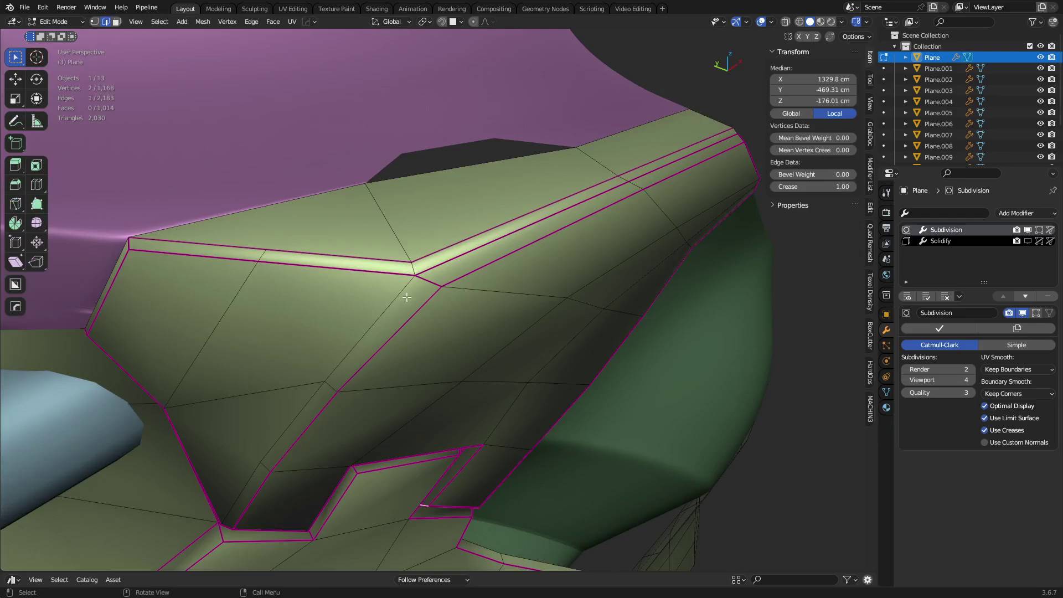
{"action": "left_click", "coordinate": [241, 483], "text": "ctrl"}
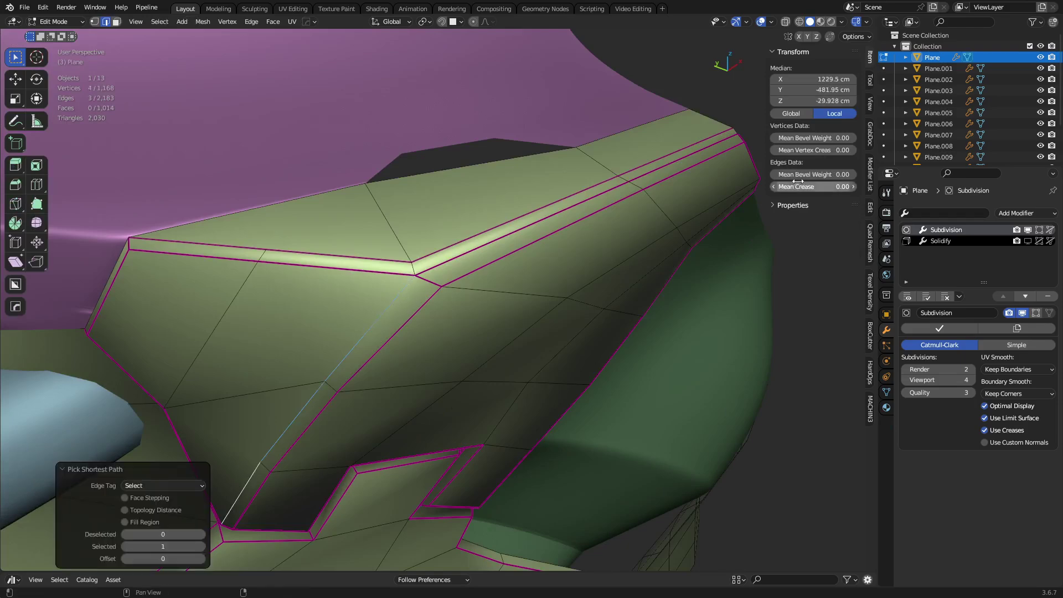
{"action": "key", "text": "ctrl+Tab"}
{"action": "left_click", "coordinate": [491, 339]}
{"action": "key", "text": "a"}
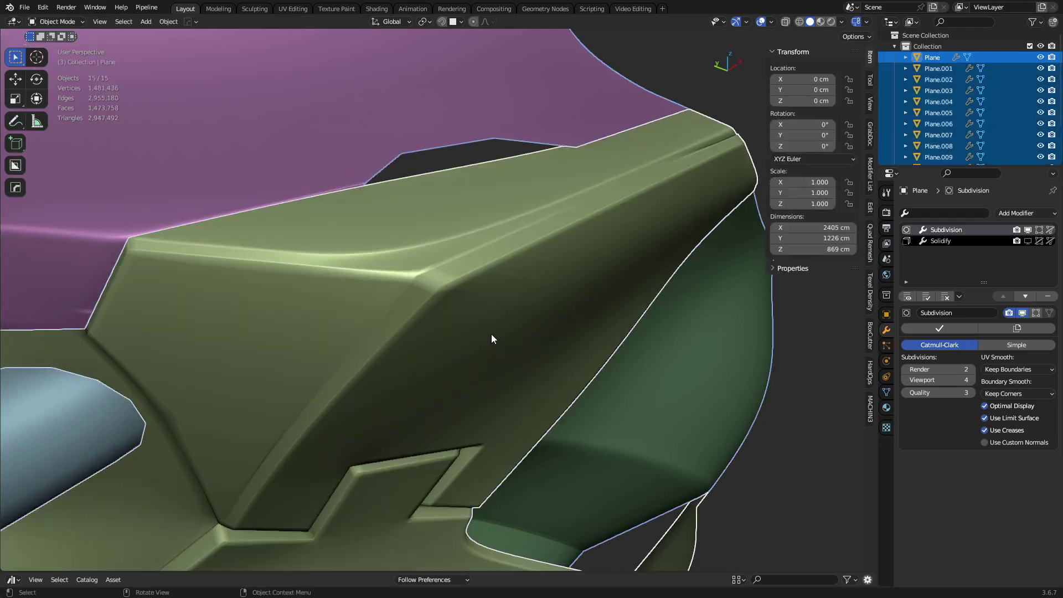
{"action": "middle_click_drag", "start_coordinate": [492, 339], "coordinate": [484, 294]}
{"action": "key", "text": "ctrl+Tab"}
{"action": "left_click", "coordinate": [538, 306]}
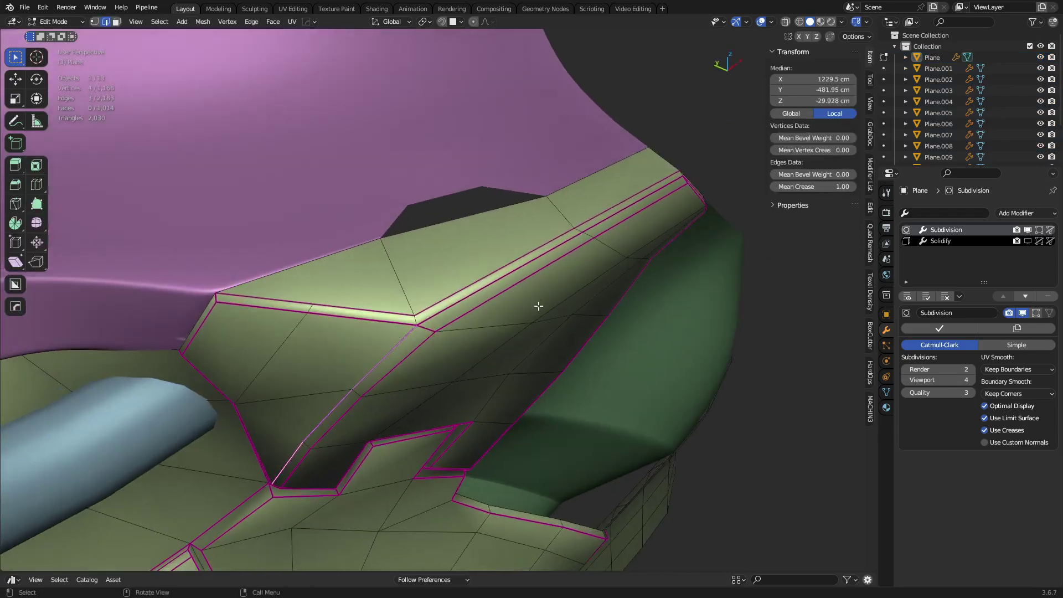
Step: Undo the crease on the edge path beside the panel's diagonal ridge
{"action": "key", "text": "ctrl+z"}
{"action": "key", "text": "ctrl+z"}
{"action": "key", "text": "ctrl+z"}
{"action": "key", "text": "ctrl+z"}
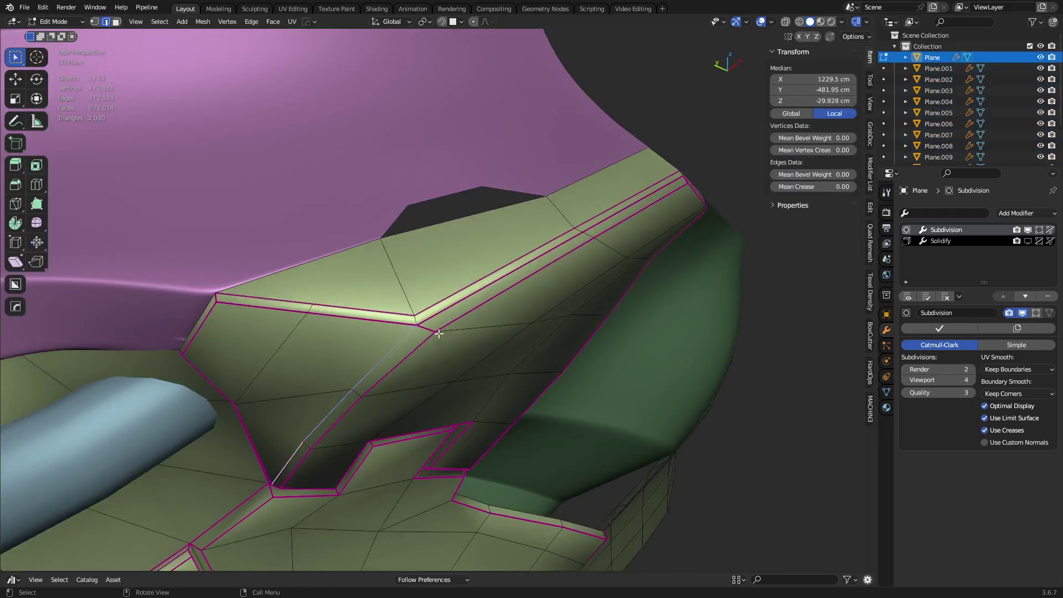
Step: Set crease 1.00 on the short edge crossing the panel's upper rim at the top of the diagonal ridge
{"action": "scroll", "coordinate": [439, 334], "scroll_direction": "up", "scroll_amount": 5}
{"action": "left_click", "coordinate": [331, 388]}
{"action": "middle_click_drag", "start_coordinate": [331, 415], "coordinate": [484, 335], "text": "shift"}
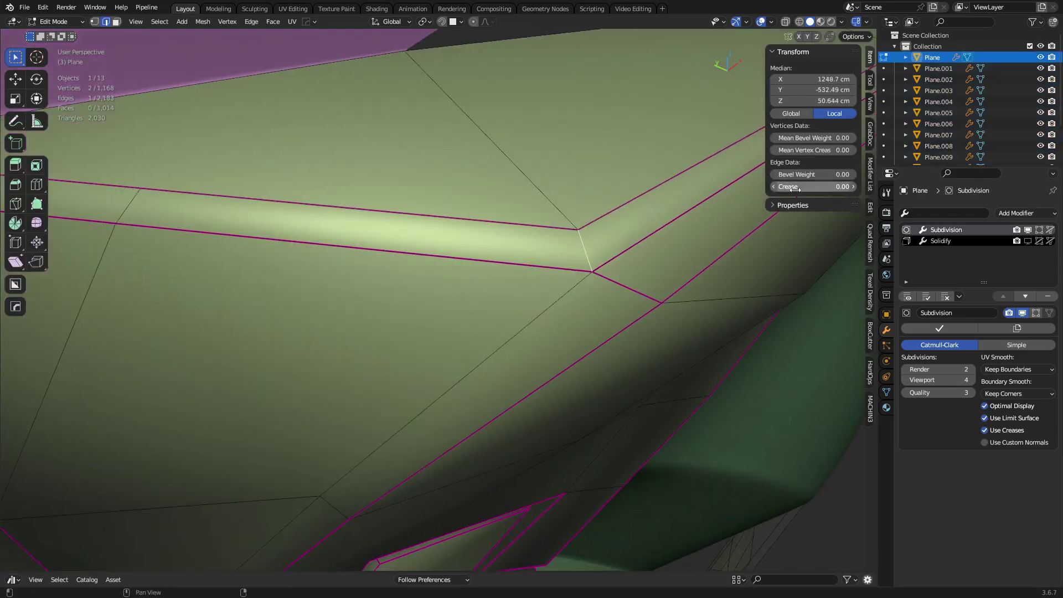
{"action": "key", "text": "Tab"}
{"action": "scroll", "coordinate": [543, 315], "scroll_direction": "down", "scroll_amount": 6}
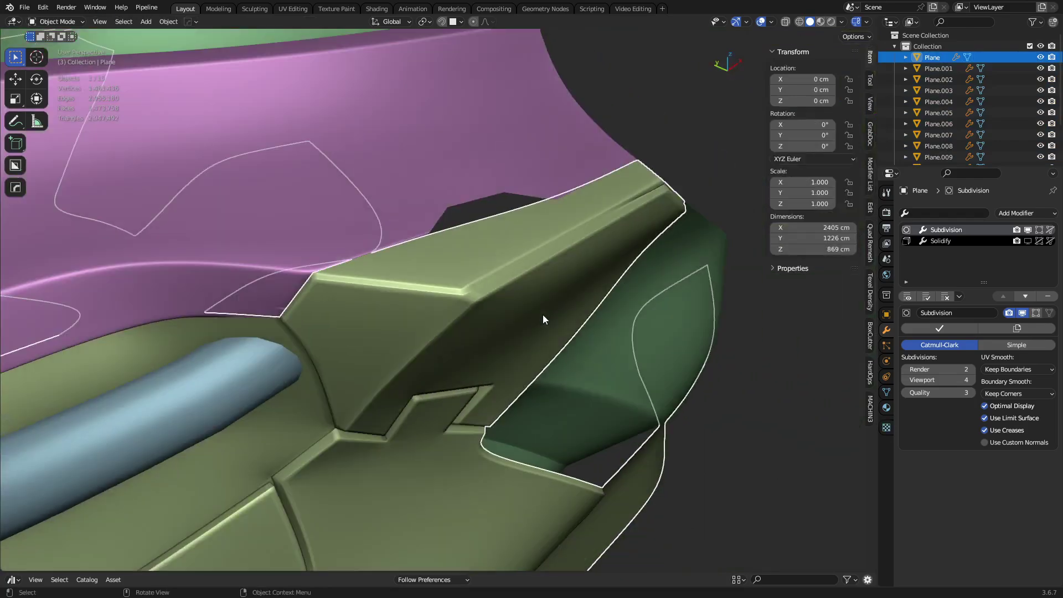
Step: Set crease 1.00 on the short edge crossing the upper rim at its far bend
{"action": "middle_click_drag", "start_coordinate": [543, 314], "coordinate": [574, 285]}
{"action": "scroll", "coordinate": [497, 288], "scroll_direction": "up", "scroll_amount": 3}
{"action": "key", "text": "Tab"}
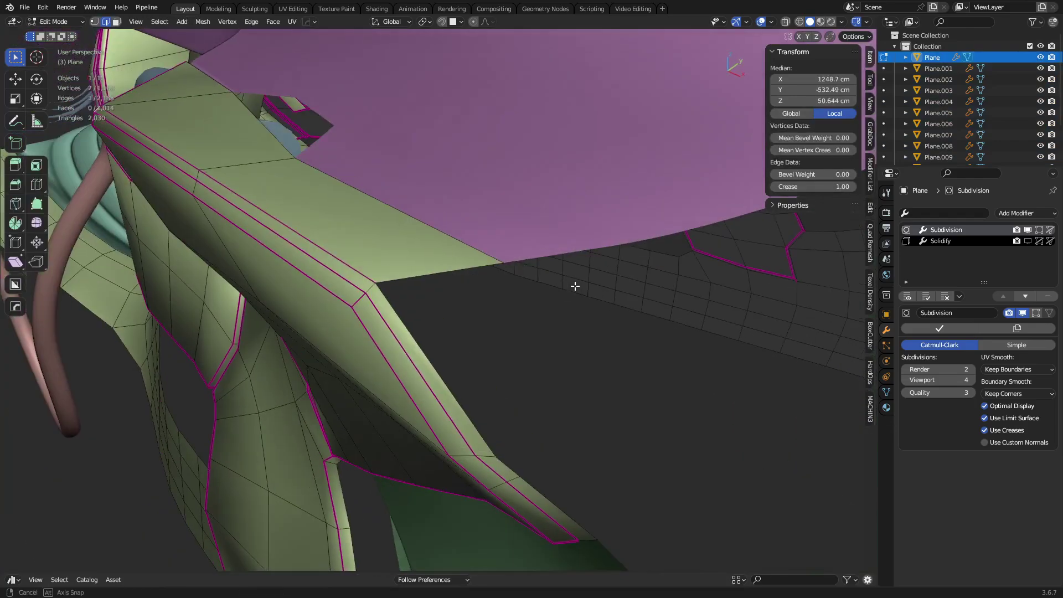
{"action": "middle_click_drag", "start_coordinate": [382, 308], "coordinate": [389, 285]}
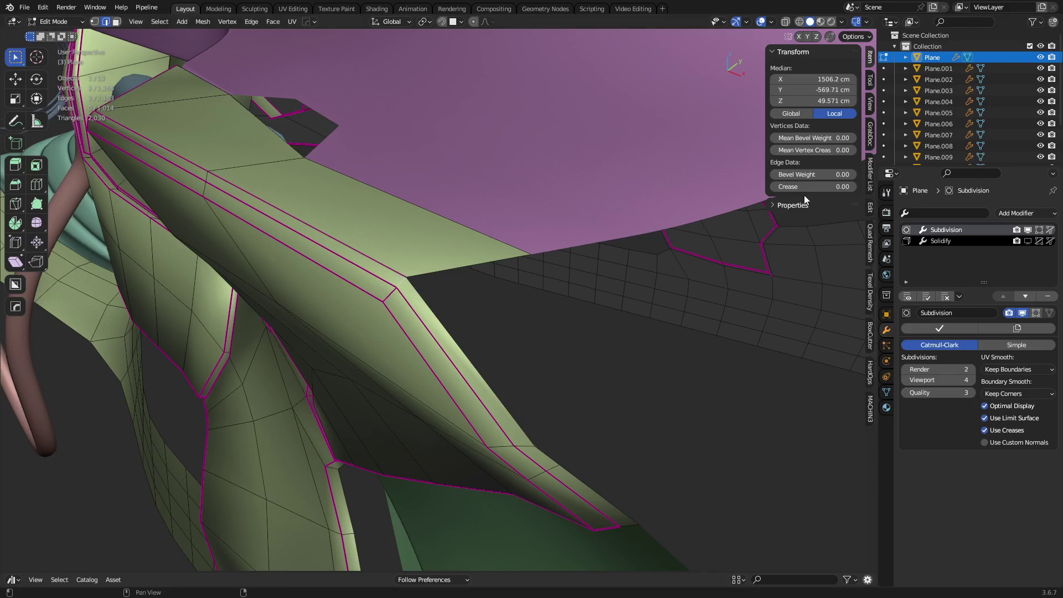
{"action": "left_click_drag", "start_coordinate": [813, 187], "coordinate": [857, 186]}
{"action": "key", "text": "Tab"}
Step: Deselect everything and examine the smoothed side panels, rim and seams from several angles
{"action": "middle_click_drag", "start_coordinate": [470, 437], "coordinate": [629, 329]}
{"action": "key", "text": "alt+a"}
{"action": "scroll", "coordinate": [629, 329], "scroll_direction": "up", "scroll_amount": 2}
{"action": "middle_click_drag", "start_coordinate": [705, 292], "coordinate": [575, 321]}
{"action": "scroll", "coordinate": [575, 321], "scroll_direction": "up", "scroll_amount": 5}
{"action": "scroll", "coordinate": [702, 308], "scroll_direction": "down", "scroll_amount": 5}
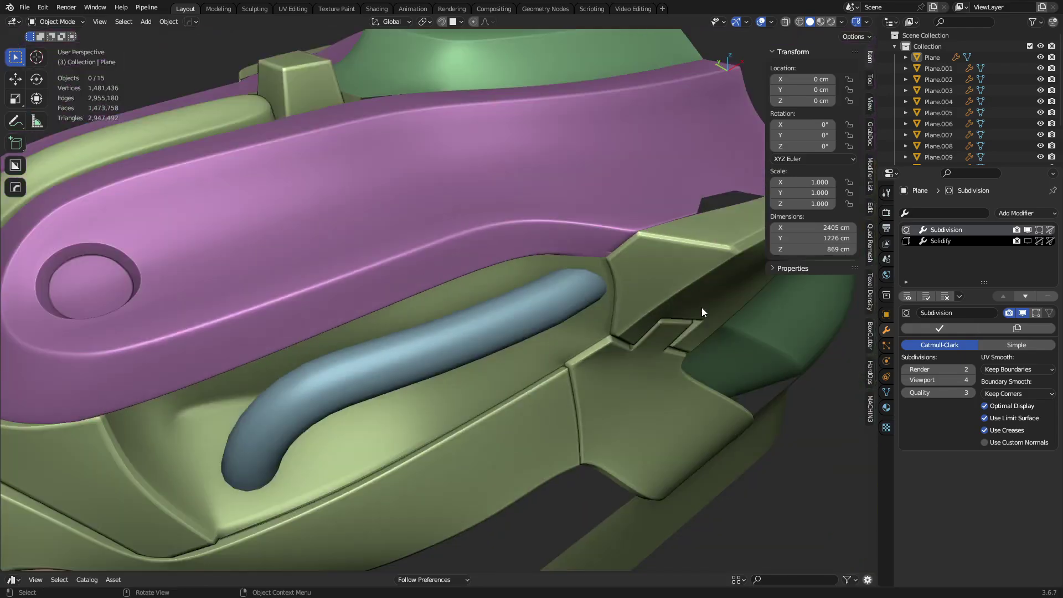
{"action": "middle_click_drag", "start_coordinate": [702, 308], "coordinate": [520, 290]}
{"action": "scroll", "coordinate": [520, 289], "scroll_direction": "up", "scroll_amount": 4}
Step: Bevel the short inset edge at the seam junction below the diagonal ridge with 2 segments, about 8 cm wide
{"action": "key", "text": "ctrl+Tab"}
{"action": "left_click", "coordinate": [579, 301]}
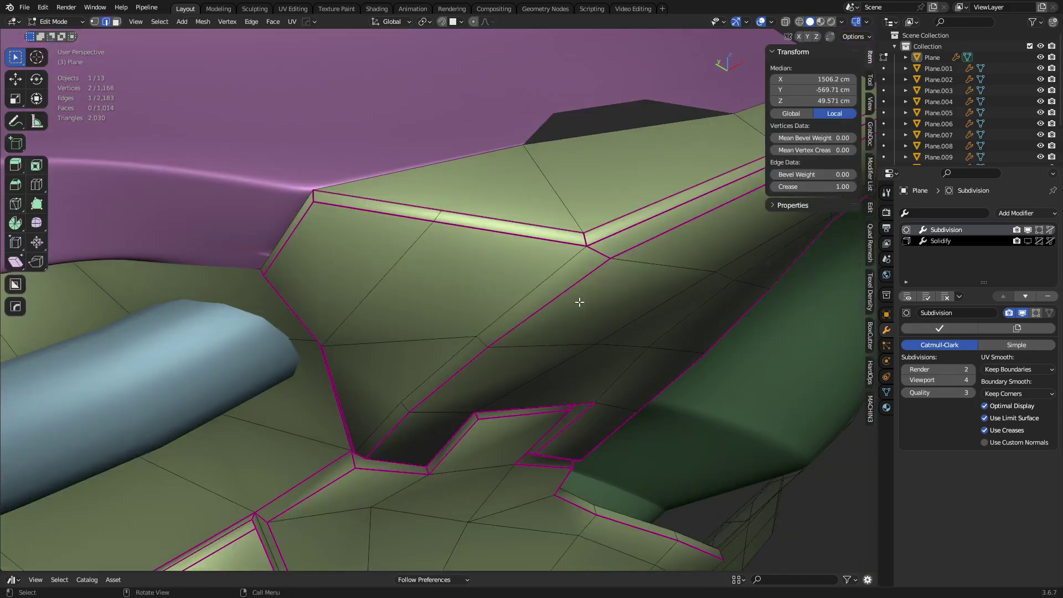
{"action": "middle_click_drag", "start_coordinate": [616, 261], "coordinate": [550, 259]}
{"action": "middle_click_drag", "start_coordinate": [509, 341], "coordinate": [464, 334]}
{"action": "scroll", "coordinate": [434, 374], "scroll_direction": "up", "scroll_amount": 4}
{"action": "key", "text": "1"}
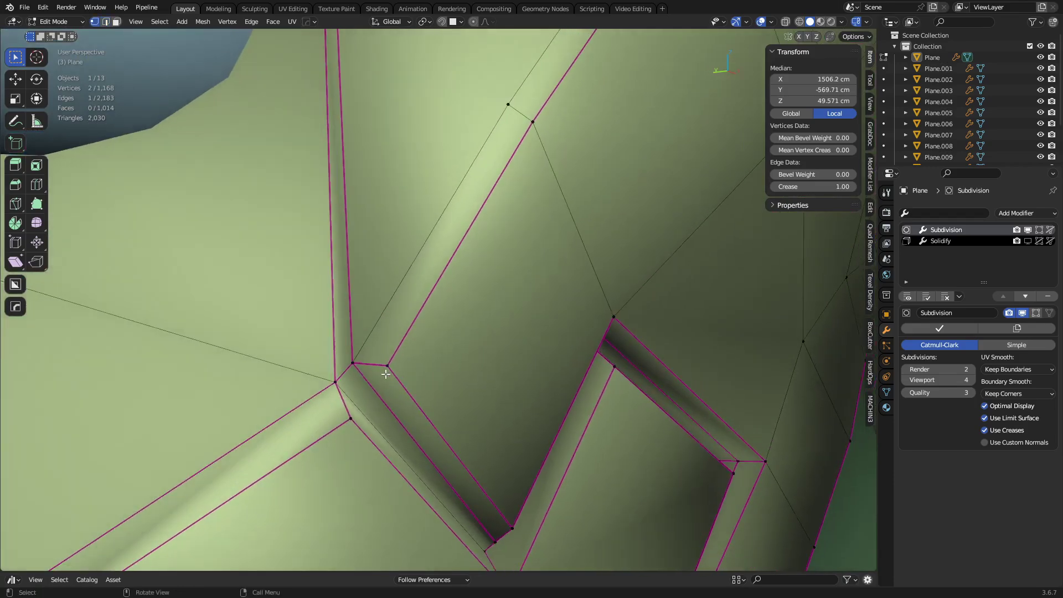
{"action": "left_click", "coordinate": [380, 360]}
{"action": "key", "text": "2"}
{"action": "left_click", "coordinate": [368, 373]}
{"action": "key", "text": "ctrl+b"}
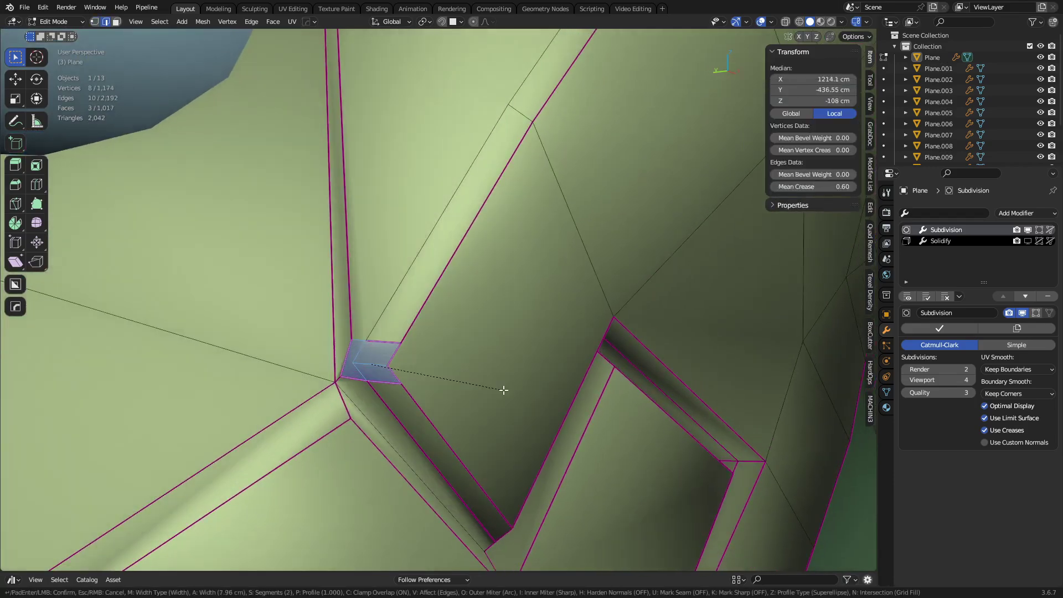
{"action": "left_click", "coordinate": [501, 393]}
{"action": "middle_click_drag", "start_coordinate": [493, 397], "coordinate": [414, 392]}
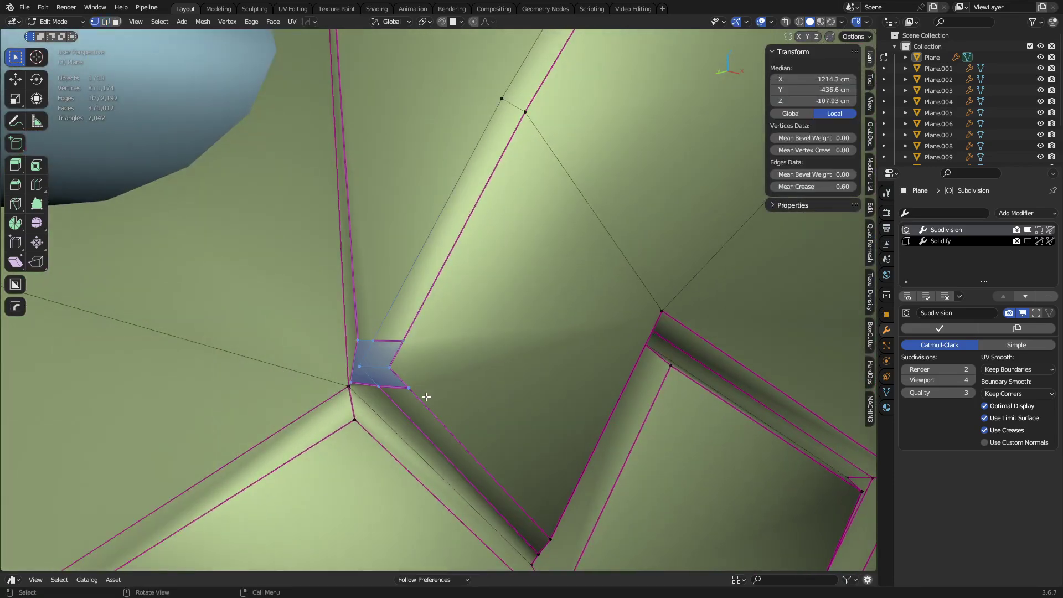
Step: Knife a support cut from the bevelled corner along the panel border to the notch's upper corner and merge the surplus vertices there
{"action": "key", "text": "k"}
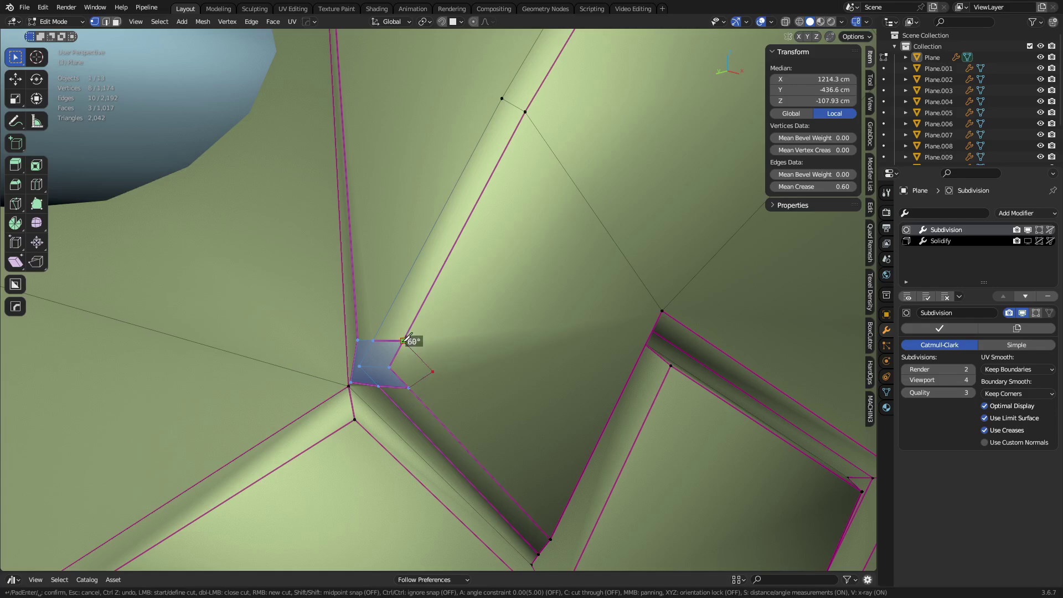
{"action": "left_click", "coordinate": [541, 517]}
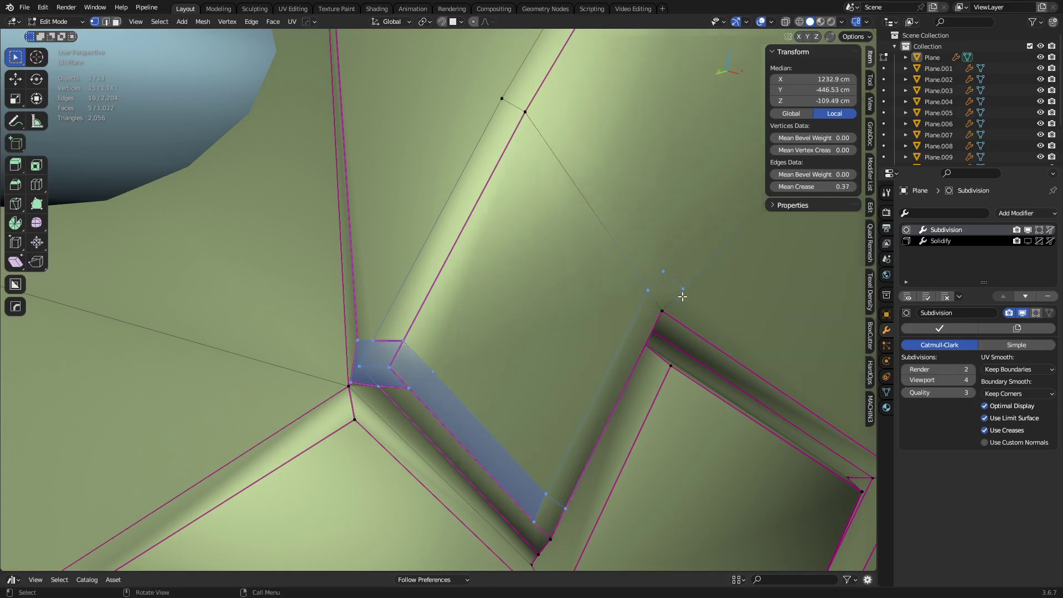
{"action": "key", "text": "Return"}
{"action": "left_click", "coordinate": [663, 271], "text": "shift"}
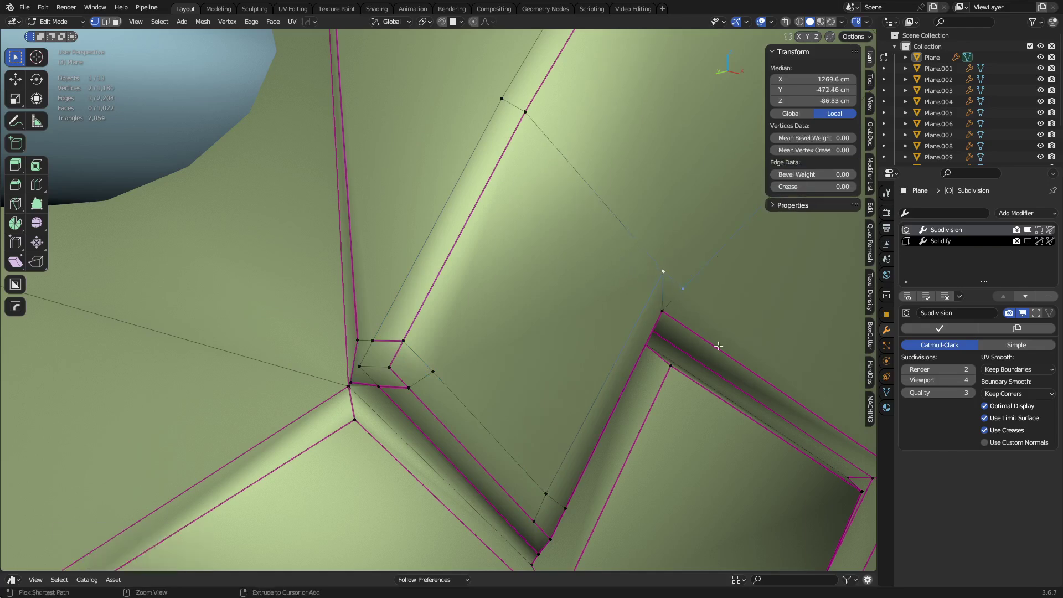
{"action": "key", "text": "1"}
Step: Knife a support cut around the notch's upper corner, crossing both sides of the groove, and review the smoothed surface in Object Mode
{"action": "middle_click_drag", "start_coordinate": [659, 273], "coordinate": [624, 342]}
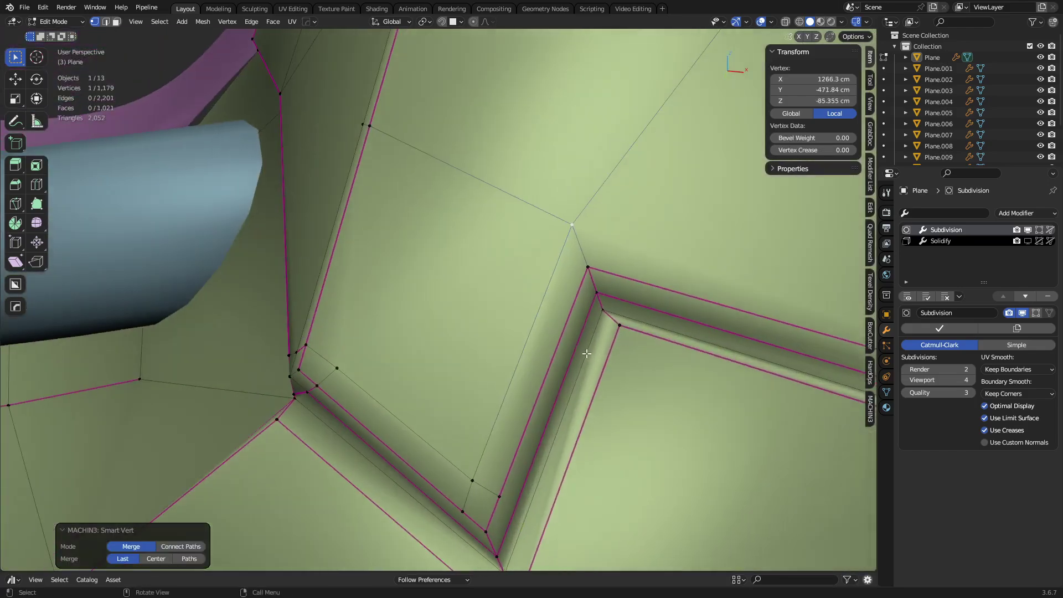
{"action": "key", "text": "k"}
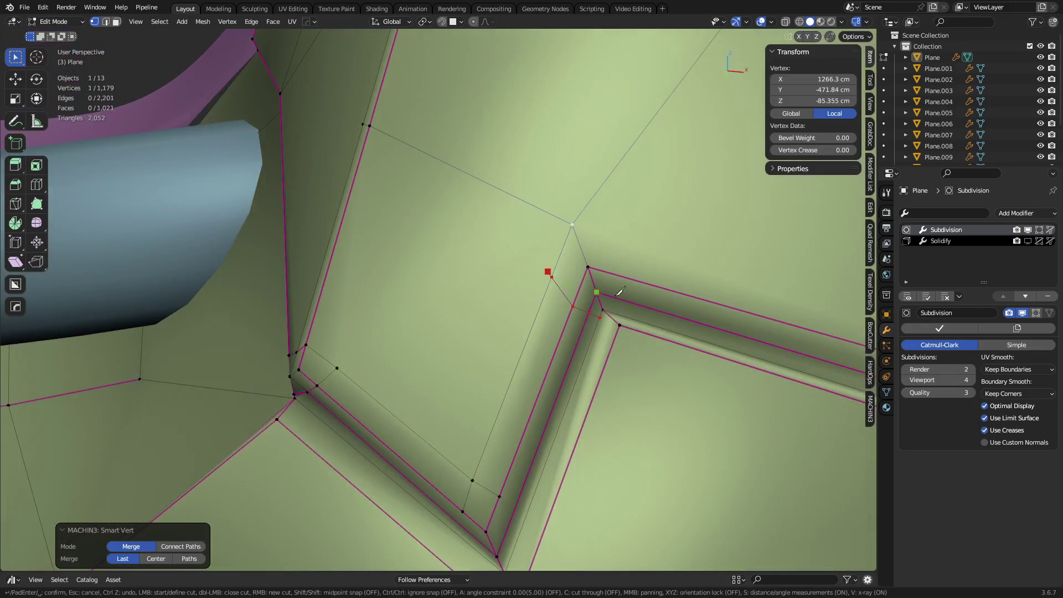
{"action": "left_click", "coordinate": [632, 319]}
{"action": "left_click", "coordinate": [572, 225]}
{"action": "key", "text": "Return"}
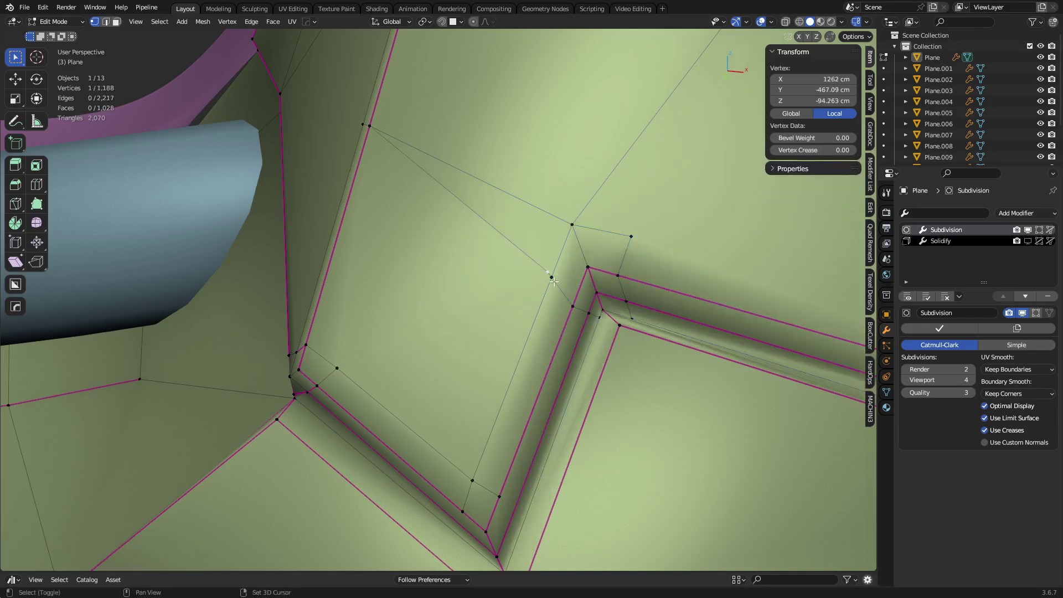
{"action": "scroll", "coordinate": [516, 383], "scroll_direction": "down", "scroll_amount": 2}
{"action": "middle_click_drag", "start_coordinate": [515, 394], "coordinate": [590, 444]}
{"action": "key", "text": "ctrl+Tab"}
{"action": "left_click", "coordinate": [510, 445]}
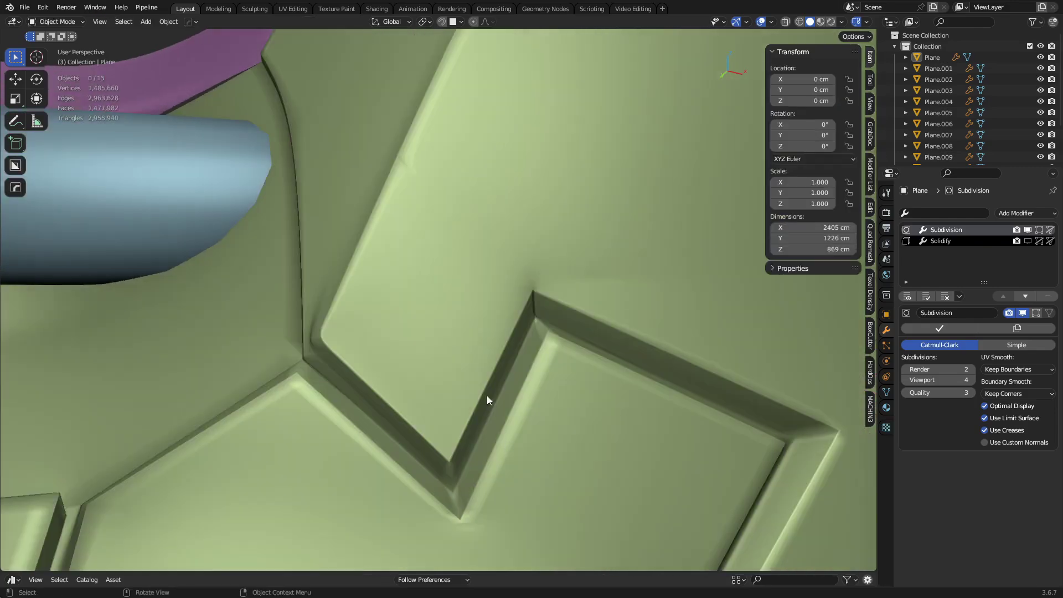
Step: Knife a cut along the outer edge of the bevelled corner, adding a point midway between its two ends
{"action": "middle_click_drag", "start_coordinate": [487, 396], "coordinate": [361, 363]}
{"action": "key", "text": "Tab"}
{"action": "key", "text": "k"}
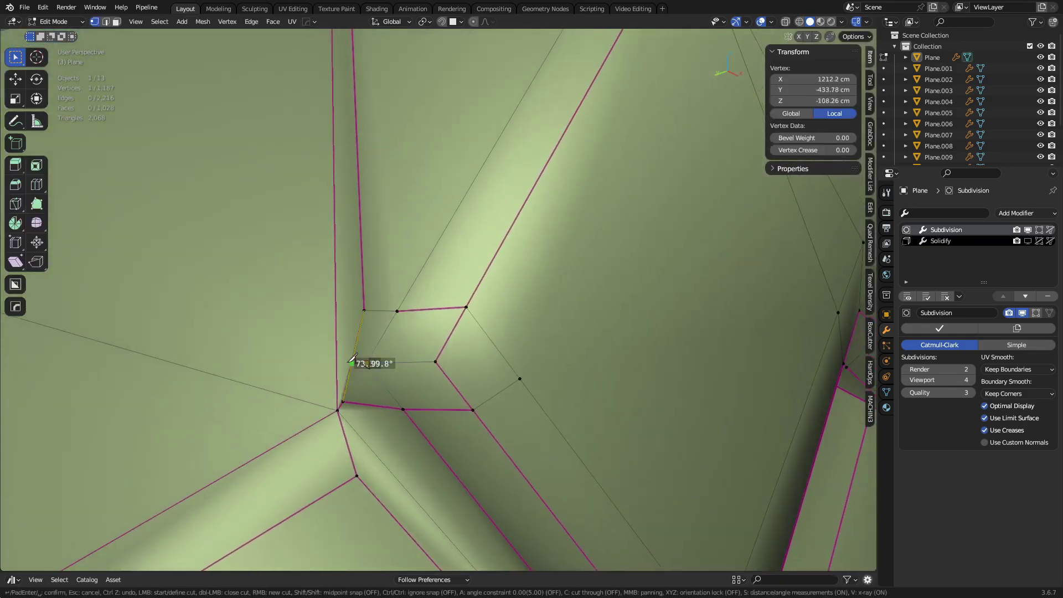
{"action": "key", "text": "space"}
Step: Merge the two neighbouring vertices on the bevelled corner's outer edge at the last one and inspect the smoothed corner
{"action": "left_click", "coordinate": [346, 361]}
{"action": "left_click", "coordinate": [353, 362], "text": "shift"}
{"action": "key", "text": "1"}
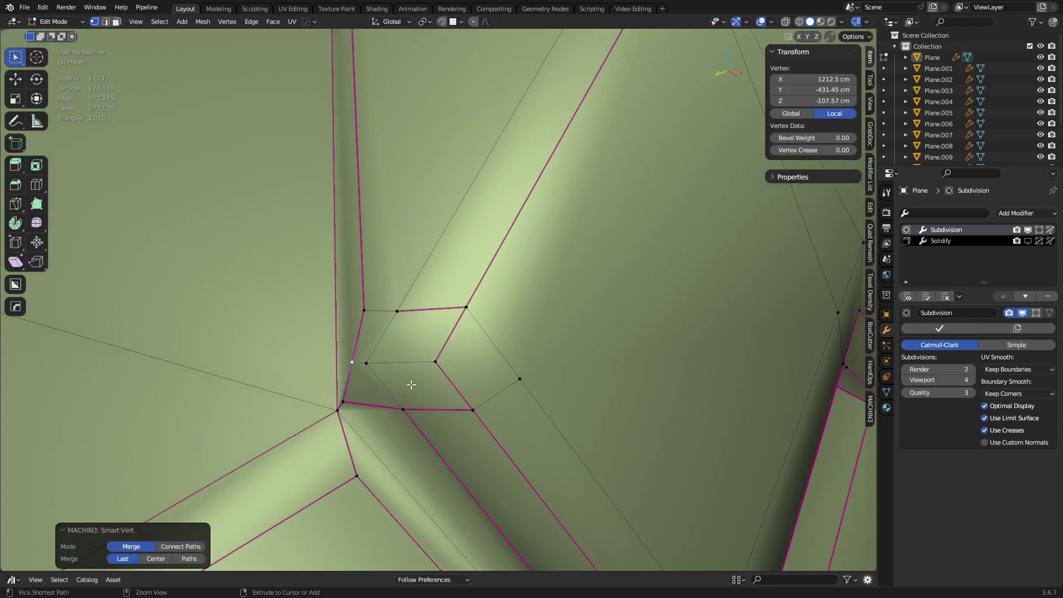
{"action": "key", "text": "Tab"}
{"action": "scroll", "coordinate": [443, 394], "scroll_direction": "down", "scroll_amount": 2}
{"action": "key", "text": "shift+z"}
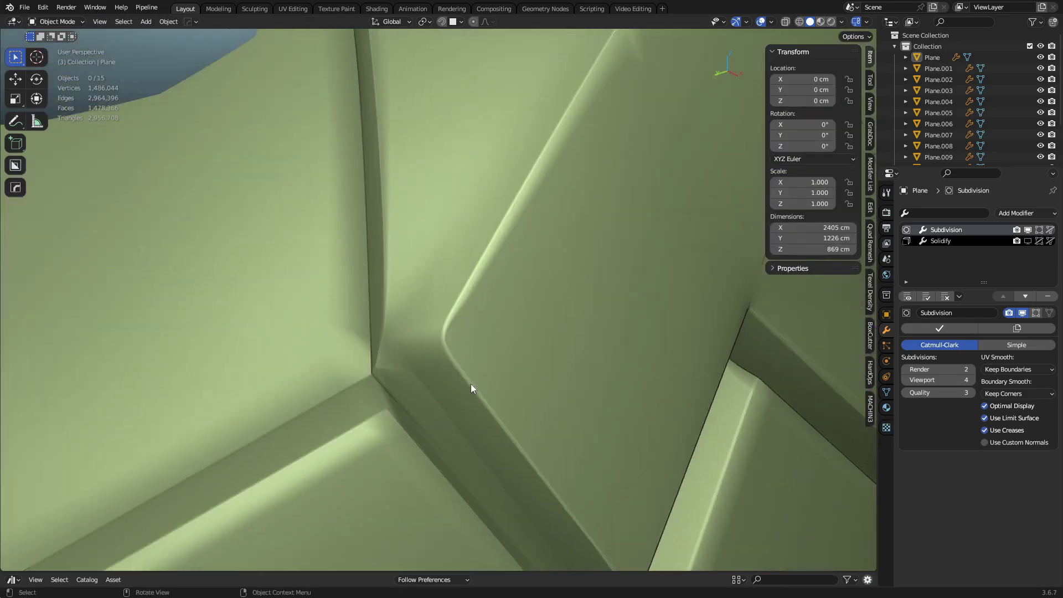
Step: Knife a support cut from the inner vertex at the panel corner up to the diagonal edge, running alongside the creased border
{"action": "middle_click_drag", "start_coordinate": [471, 384], "coordinate": [522, 416]}
{"action": "left_click", "coordinate": [547, 390]}
{"action": "key", "text": "Tab"}
{"action": "key", "text": "k"}
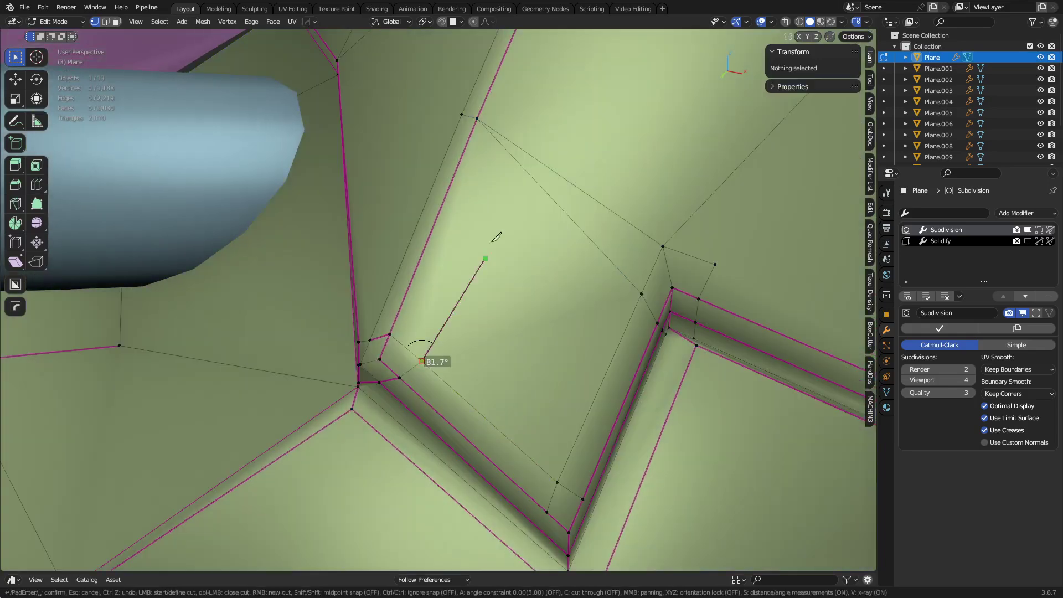
{"action": "left_click", "coordinate": [510, 141]}
{"action": "key", "text": "Return"}
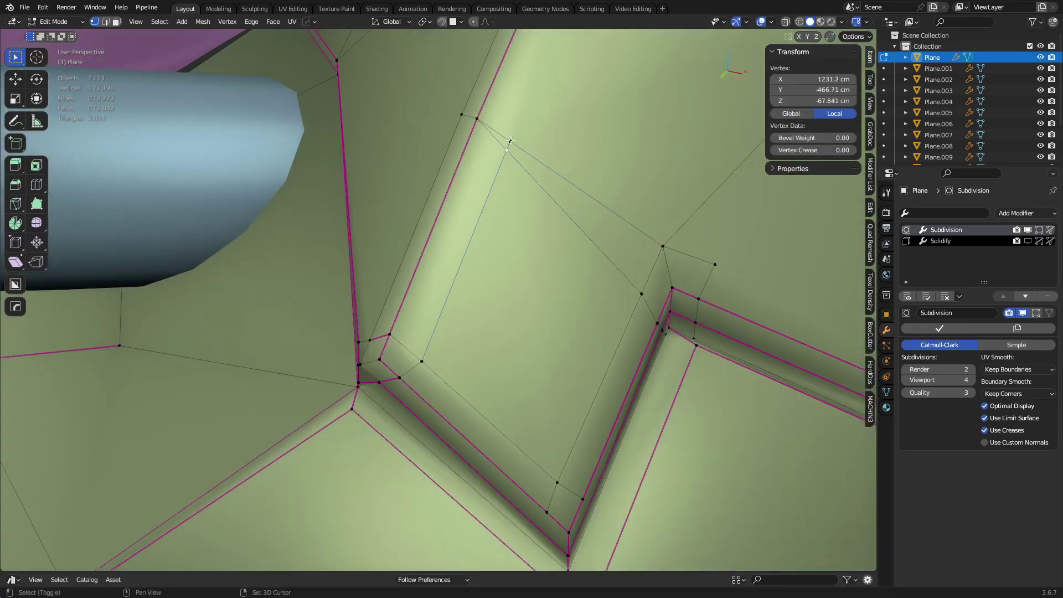
{"action": "key", "text": "1"}
{"action": "key", "text": "Tab"}
{"action": "left_click", "coordinate": [553, 264]}
{"action": "middle_click_drag", "start_coordinate": [524, 354], "coordinate": [487, 327]}
{"action": "key", "text": "a"}
{"action": "key", "text": "a"}
Step: Edit the blue pipe curve and reposition the control point just above its lower end
{"action": "left_click", "coordinate": [488, 327]}
{"action": "key", "text": "Tab"}
{"action": "scroll", "coordinate": [498, 355], "scroll_direction": "up", "scroll_amount": 5}
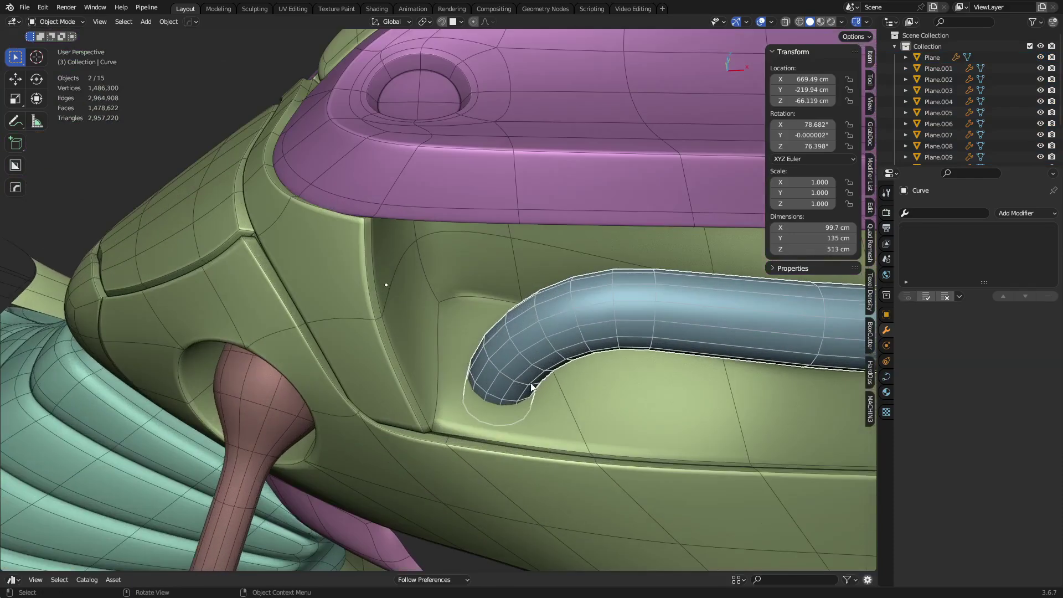
{"action": "left_click", "coordinate": [436, 402]}
{"action": "middle_click_drag", "start_coordinate": [436, 403], "coordinate": [465, 401]}
{"action": "key", "text": "g"}
{"action": "left_click", "coordinate": [465, 427]}
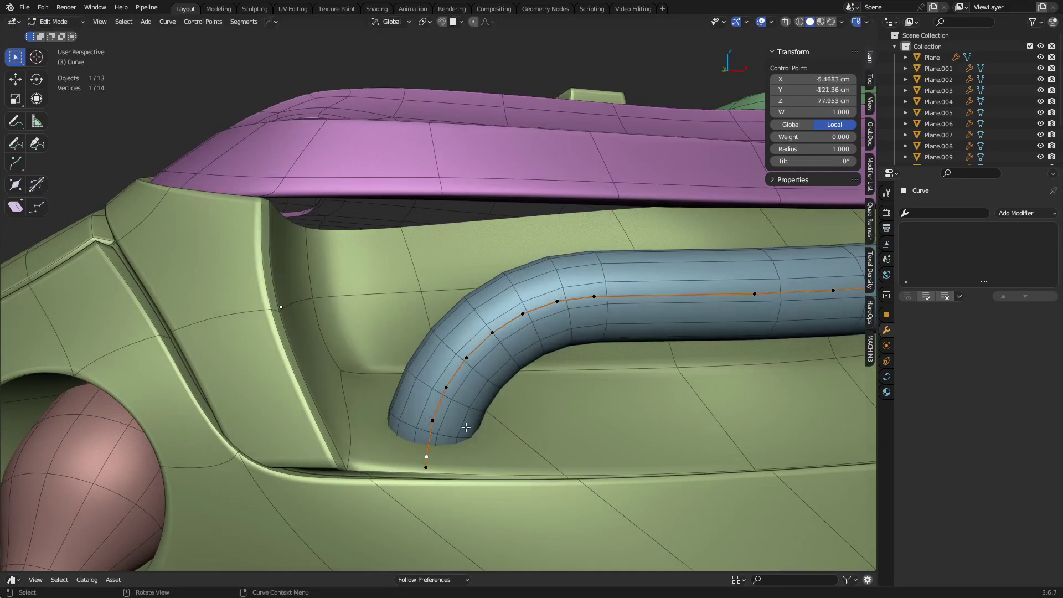
{"action": "key", "text": "g"}
{"action": "right_click", "coordinate": [609, 310]}
{"action": "left_click", "coordinate": [595, 299]}
{"action": "key", "text": "g"}
{"action": "right_click", "coordinate": [590, 285]}
Step: Return to Object Mode and convert the blue pipe curve to a mesh
{"action": "key", "text": "Tab"}
{"action": "key", "text": "alt+a"}
{"action": "scroll", "coordinate": [525, 316], "scroll_direction": "down", "scroll_amount": 4}
{"action": "scroll", "coordinate": [513, 330], "scroll_direction": "up", "scroll_amount": 2}
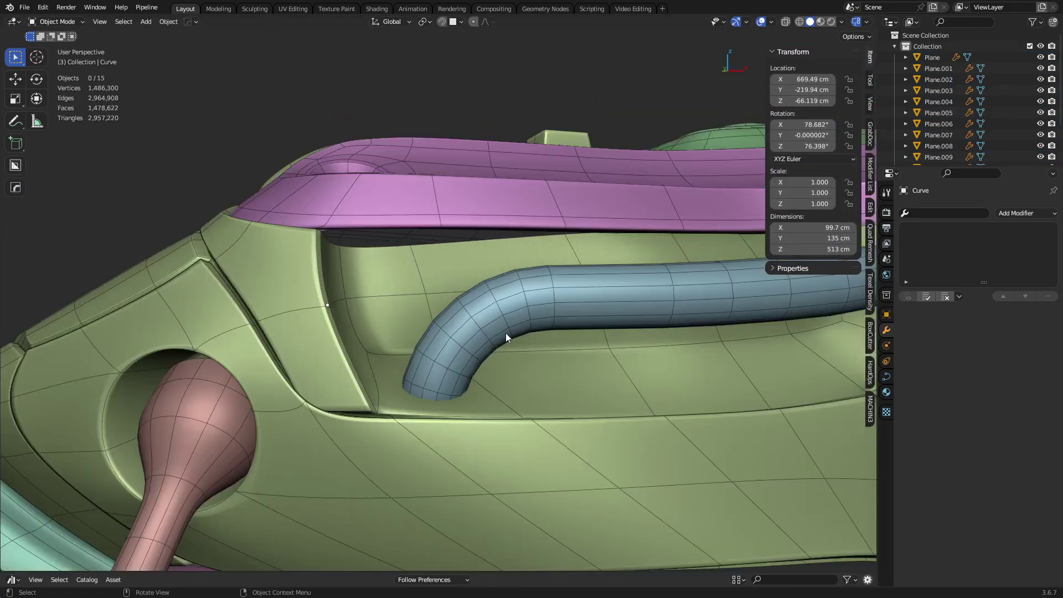
{"action": "left_click", "coordinate": [506, 333]}
{"action": "right_click", "coordinate": [506, 334]}
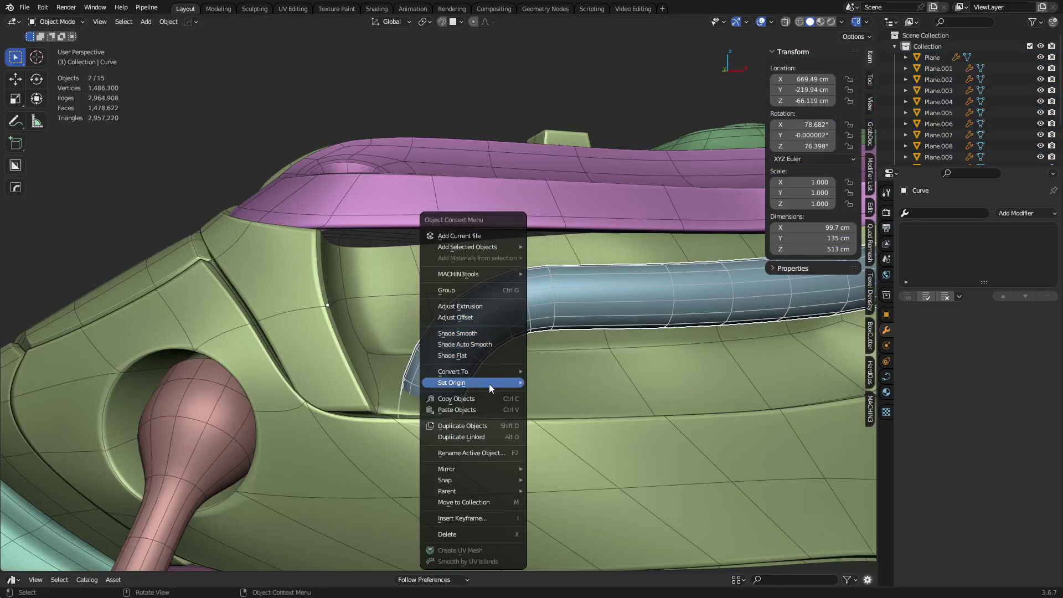
{"action": "left_click", "coordinate": [495, 338]}
{"action": "key", "text": "ctrl+Tab"}
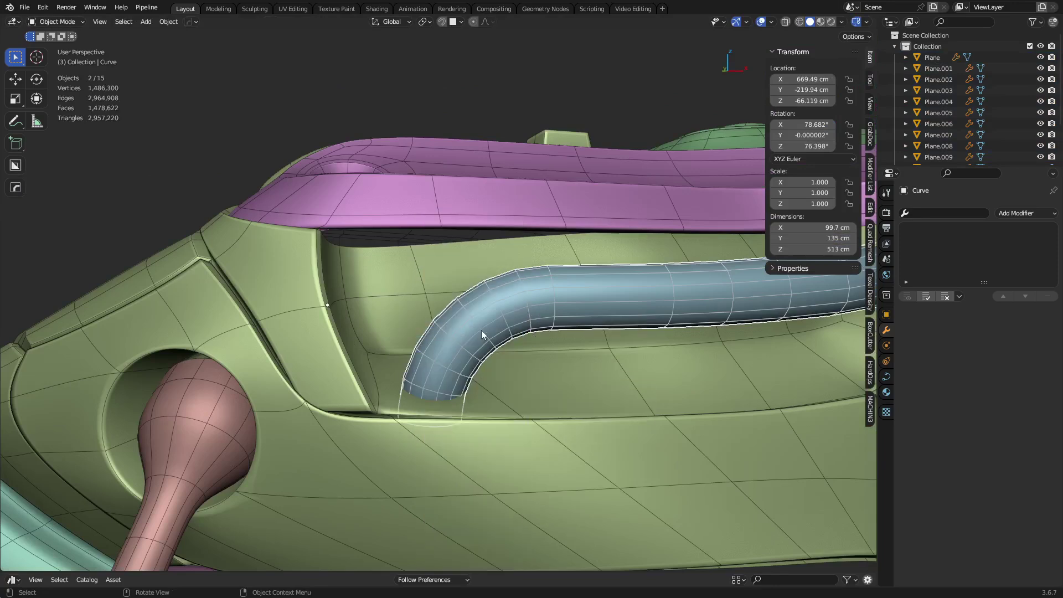
{"action": "right_click", "coordinate": [481, 330]}
{"action": "mouse_move", "coordinate": [479, 367]}
{"action": "left_click", "coordinate": [560, 385]}
Step: Rotate the edge loop above the pipe's lower end until it is level and move it slightly upward, about 8.7 cm in Z
{"action": "key", "text": "ctrl+Tab"}
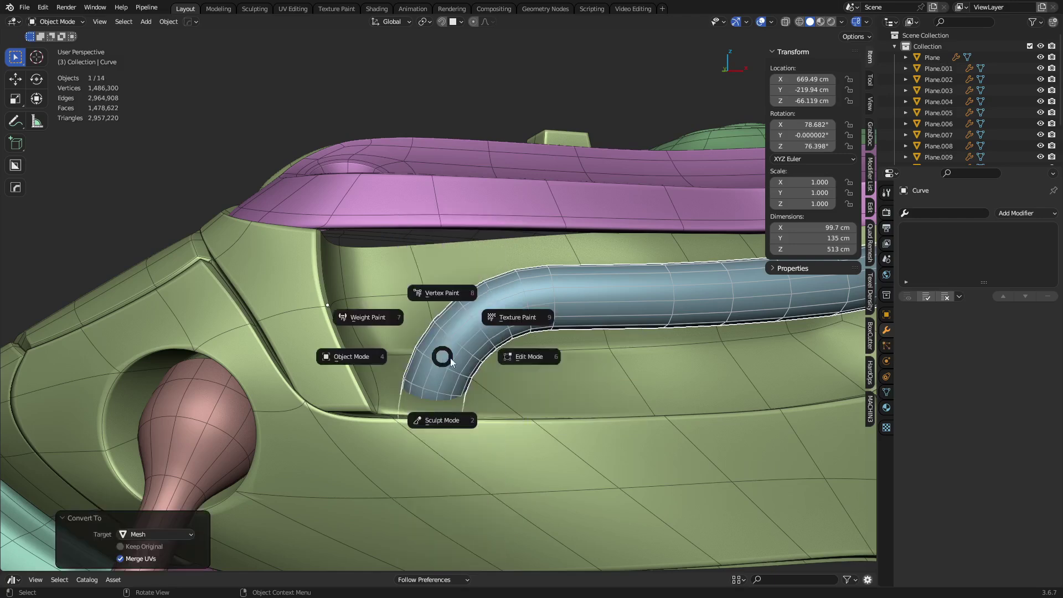
{"action": "left_click", "coordinate": [451, 362]}
{"action": "left_click", "coordinate": [431, 395]}
{"action": "left_click", "coordinate": [433, 391]}
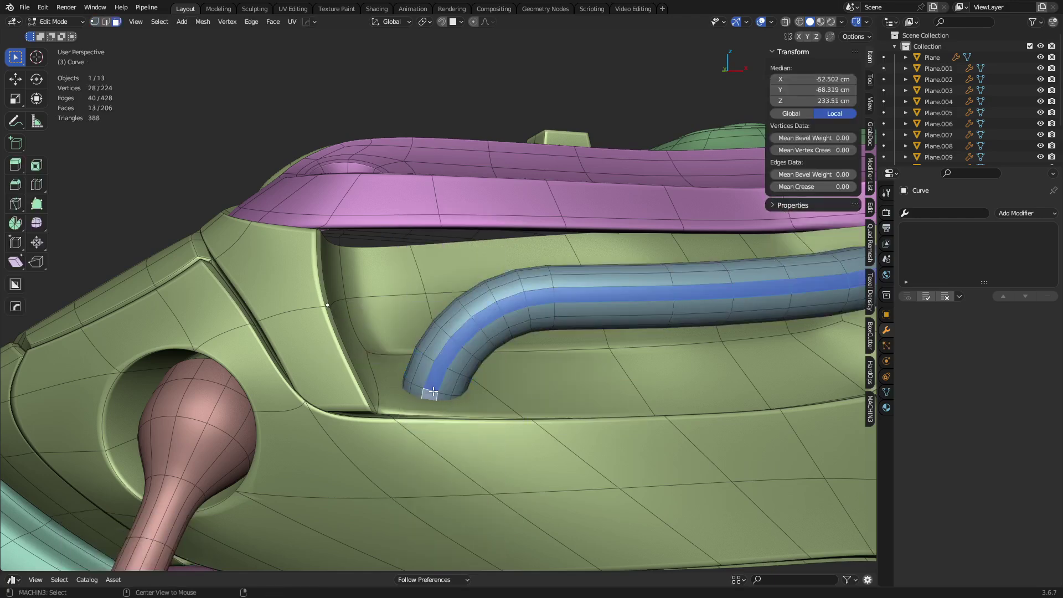
{"action": "key", "text": "alt+z"}
{"action": "key", "text": "2"}
{"action": "left_click", "coordinate": [440, 394], "text": "alt"}
{"action": "middle_click_drag", "start_coordinate": [448, 387], "coordinate": [488, 399]}
{"action": "key", "text": "r"}
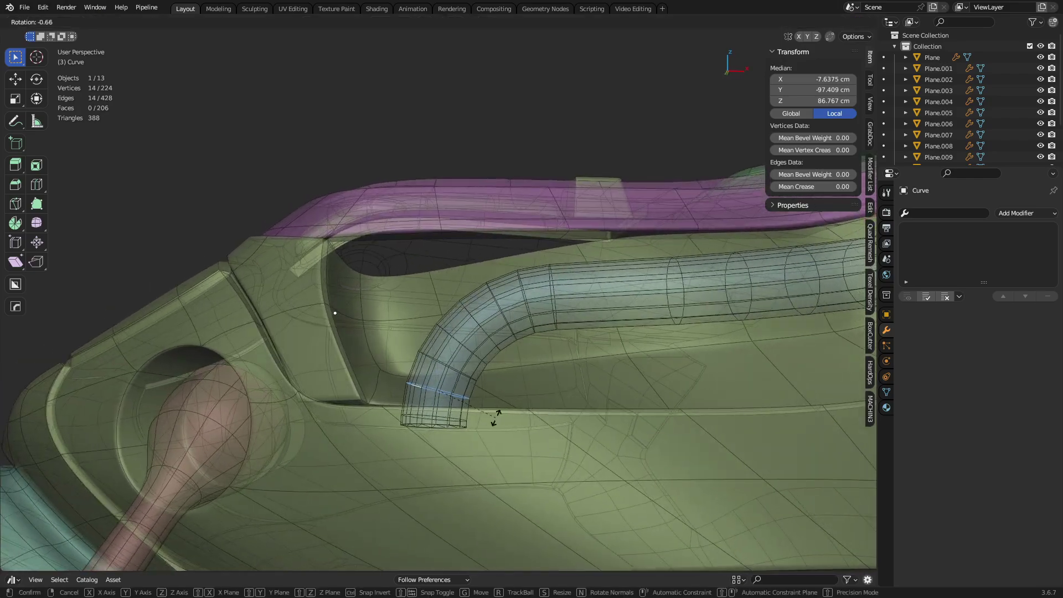
{"action": "left_click", "coordinate": [511, 412]}
{"action": "key", "text": "g"}
{"action": "left_click", "coordinate": [509, 402]}
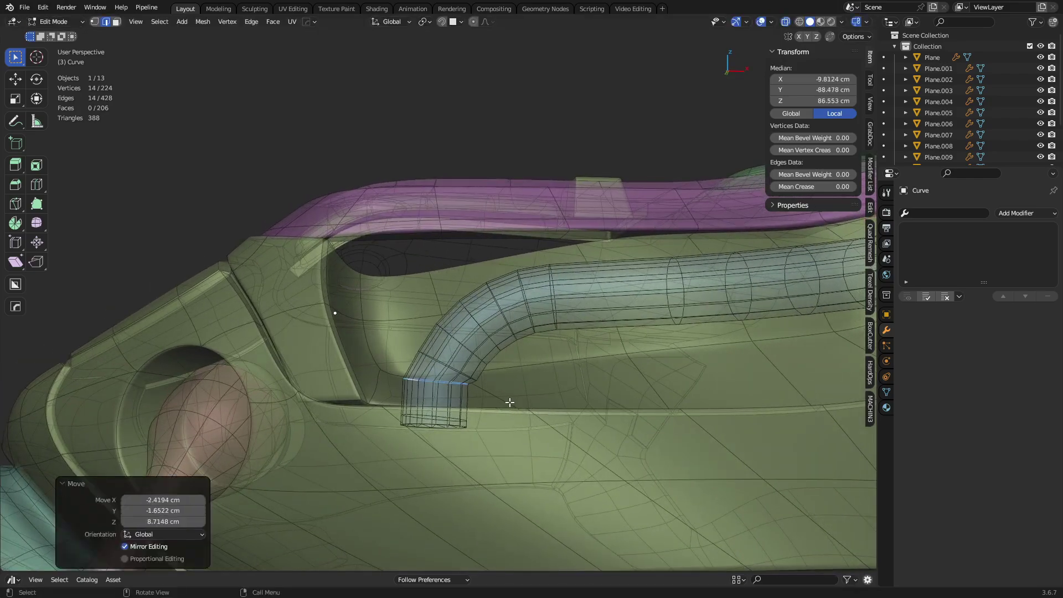
Step: Raise the ring of faces at the pipe's lower end outward to form a wide collar
{"action": "key", "text": "3"}
{"action": "left_click", "coordinate": [452, 407], "text": "alt"}
{"action": "key", "text": "alt+z"}
{"action": "key", "text": "i"}
{"action": "middle_click_drag", "start_coordinate": [513, 401], "coordinate": [540, 443]}
{"action": "left_click", "coordinate": [535, 435]}
Step: Bevel the collar's rim edges with two segments and add a level 2 Subdivision modifier to the pipe
{"action": "key", "text": "ctrl+b"}
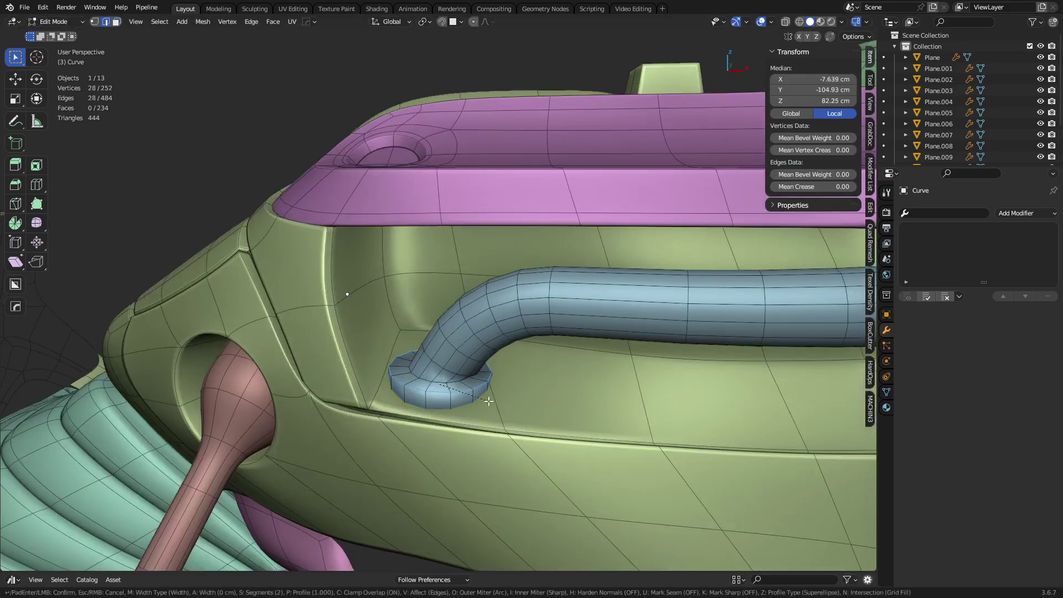
{"action": "left_click", "coordinate": [540, 443]}
{"action": "key", "text": "Tab"}
{"action": "key", "text": "ctrl+2"}
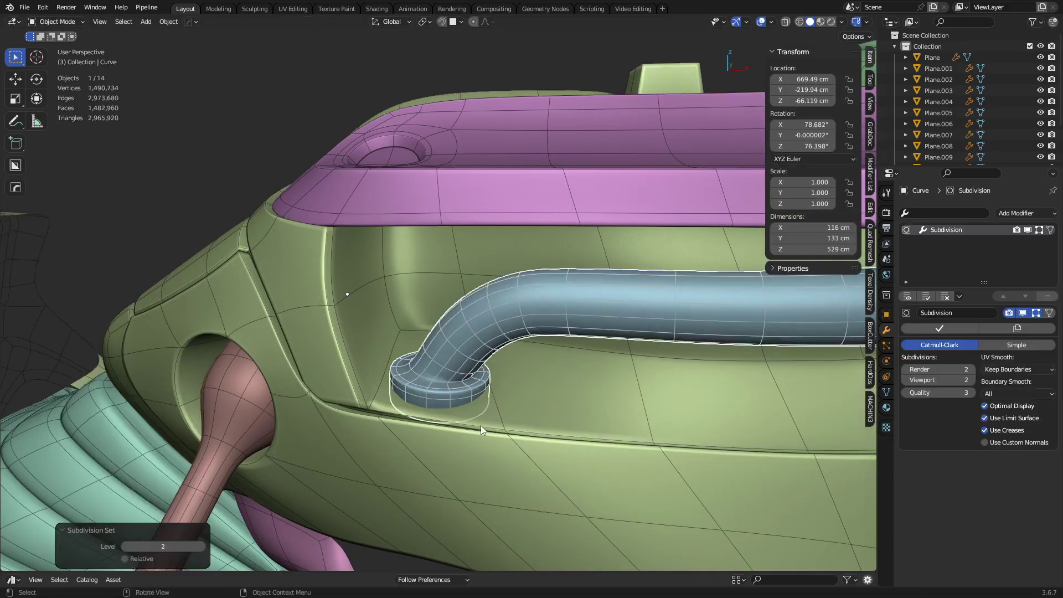
{"action": "key", "text": "a"}
{"action": "key", "text": "a"}
Step: Bevel the edge loop where the pipe meets its collar by 5.81 cm with two segments, using no edge crease, and return to Object Mode
{"action": "middle_click_drag", "start_coordinate": [446, 417], "coordinate": [476, 376]}
{"action": "scroll", "coordinate": [436, 371], "scroll_direction": "up", "scroll_amount": 3}
{"action": "key", "text": "Tab"}
{"action": "left_click", "coordinate": [396, 387], "text": "alt"}
{"action": "key", "text": "alt+z"}
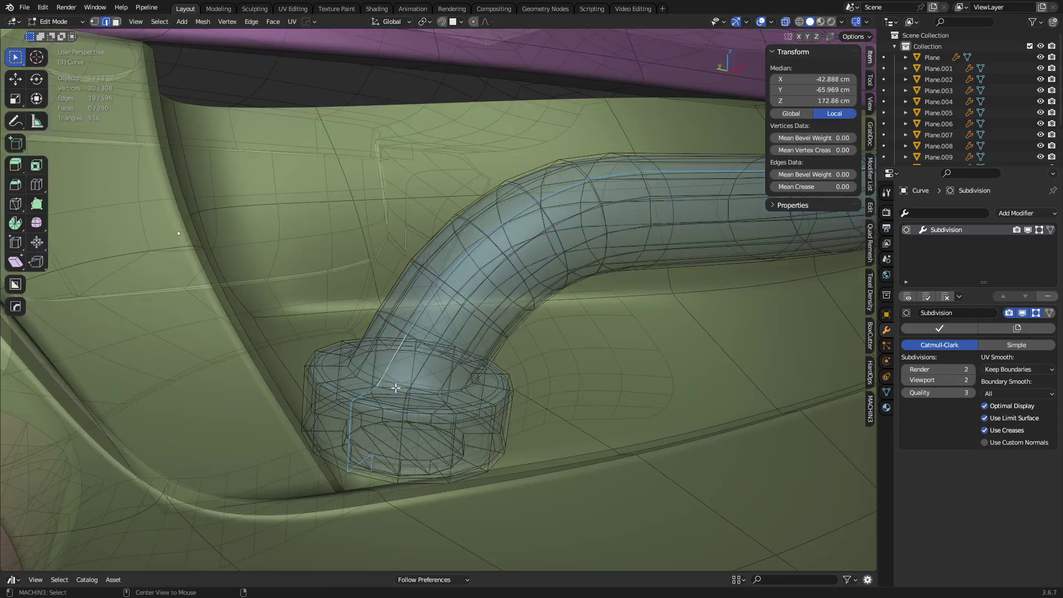
{"action": "key", "text": "alt+z"}
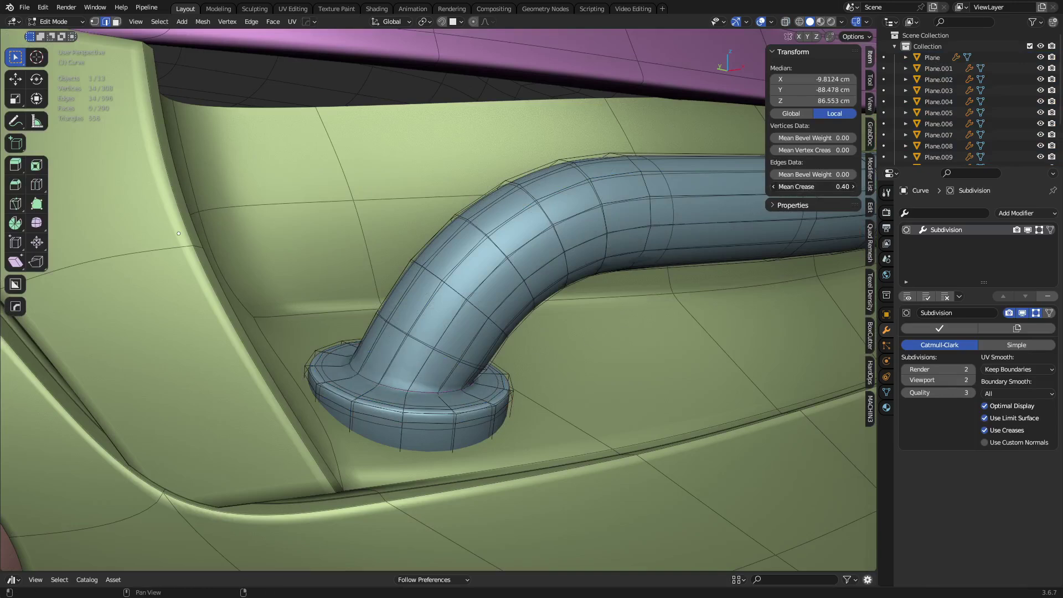
{"action": "left_click_drag", "start_coordinate": [814, 187], "coordinate": [788, 189]}
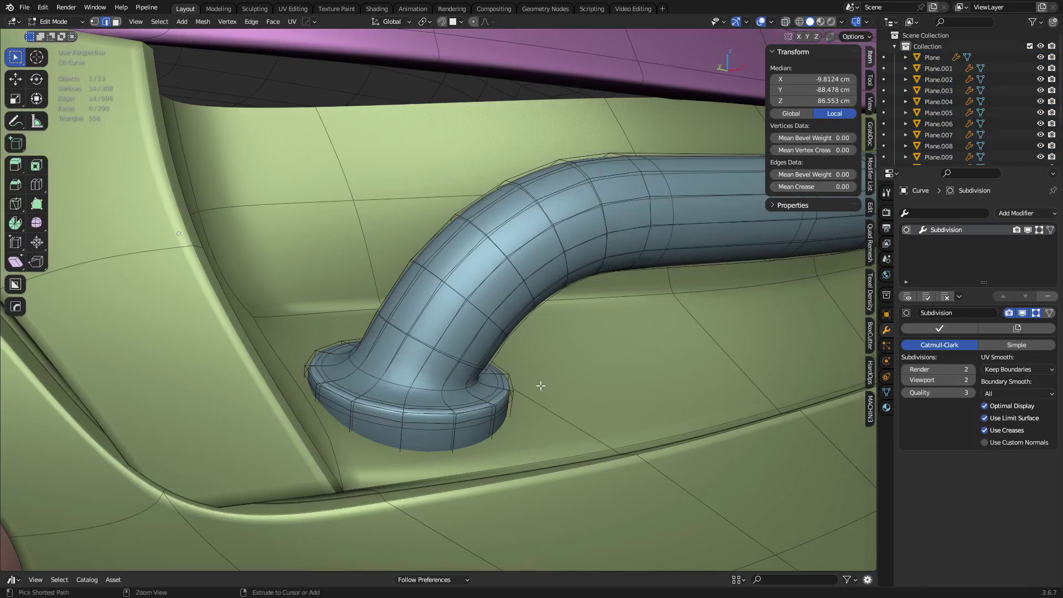
{"action": "key", "text": "ctrl+b"}
{"action": "left_click", "coordinate": [629, 428]}
{"action": "key", "text": "ctrl+Tab"}
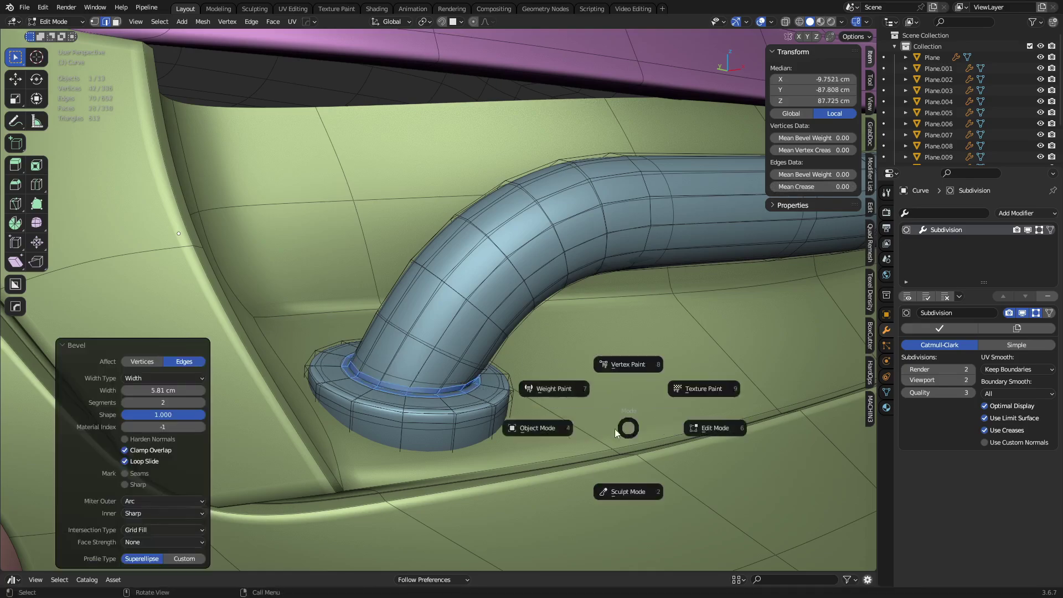
{"action": "left_click", "coordinate": [573, 432]}
{"action": "key", "text": "a"}
{"action": "key", "text": "a"}
Step: Examine the whole model with the finished pipe collar and select the green main body
{"action": "scroll", "coordinate": [560, 421], "scroll_direction": "down", "scroll_amount": 3}
{"action": "middle_click_drag", "start_coordinate": [553, 414], "coordinate": [530, 364]}
{"action": "scroll", "coordinate": [427, 413], "scroll_direction": "down", "scroll_amount": 5}
{"action": "scroll", "coordinate": [503, 404], "scroll_direction": "down", "scroll_amount": 6}
{"action": "mouse_move", "coordinate": [530, 363]}
{"action": "middle_mouse_down"}
{"action": "mouse_move", "coordinate": [544, 347]}
{"action": "mouse_move", "coordinate": [523, 345]}
{"action": "middle_mouse_up"}
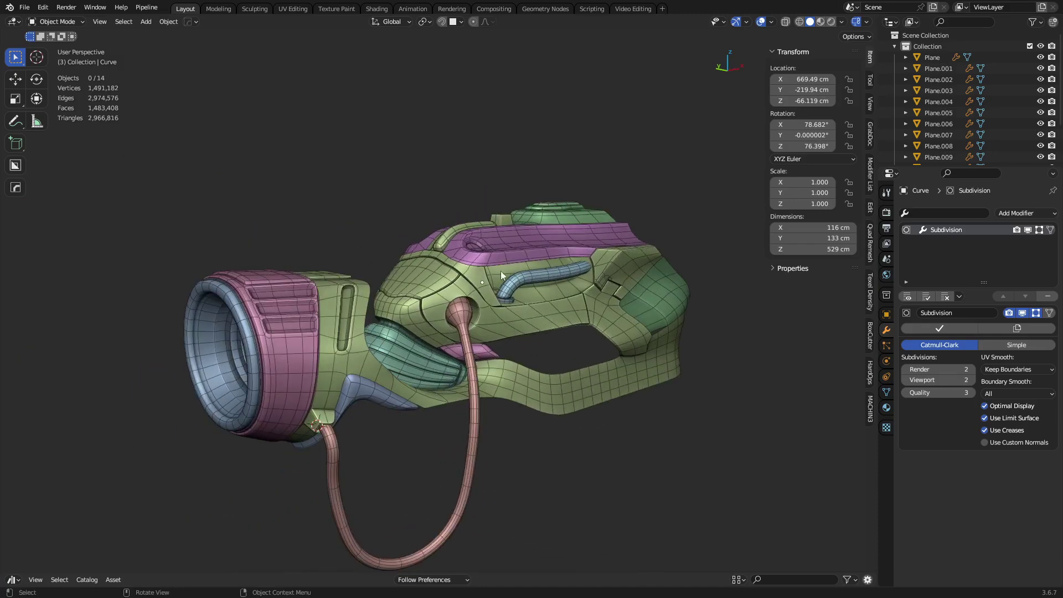
{"action": "middle_click_drag", "start_coordinate": [501, 275], "coordinate": [521, 350]}
{"action": "left_click", "coordinate": [507, 326]}
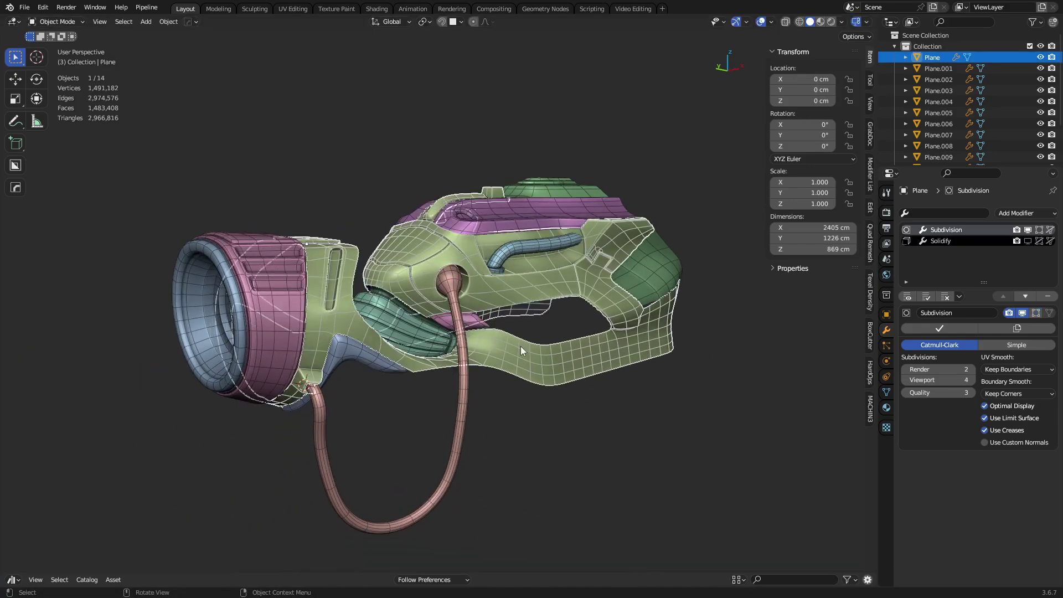